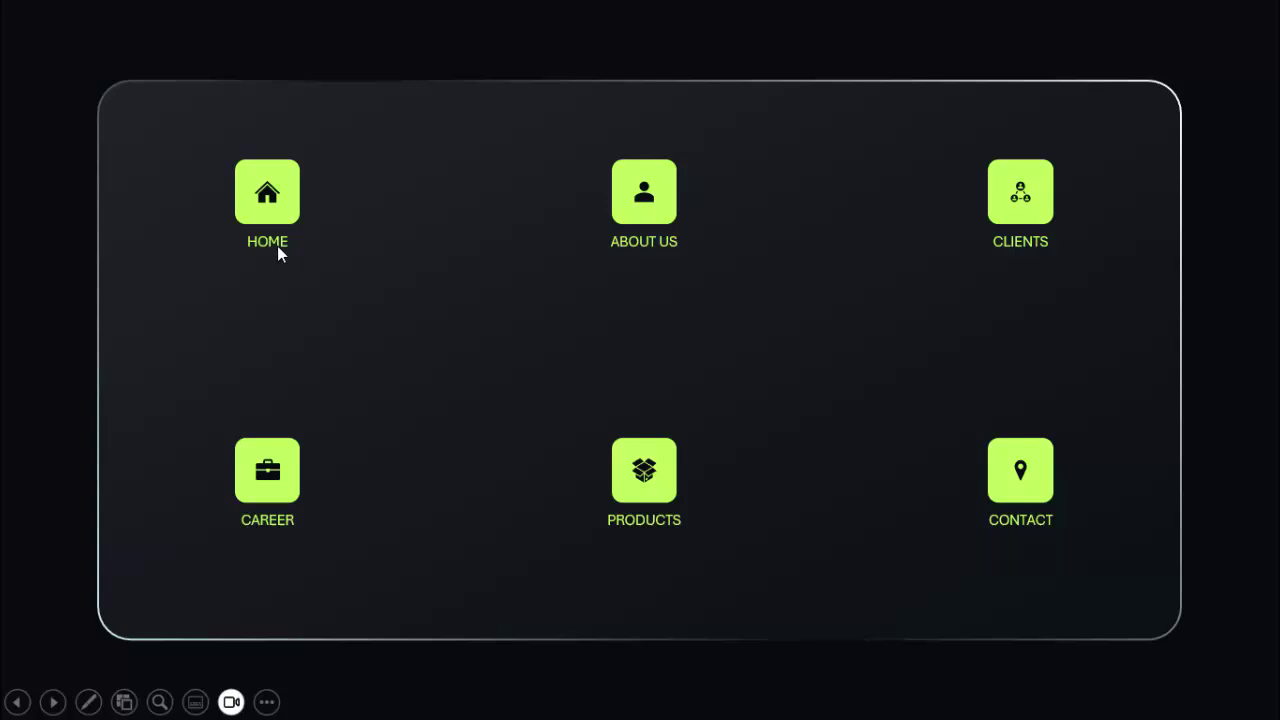
Step: Review the slide show's expanding Home, About Us, Clients and Career cards, moving forward and back between them
{"action": "left_click", "coordinate": [851, 389]}
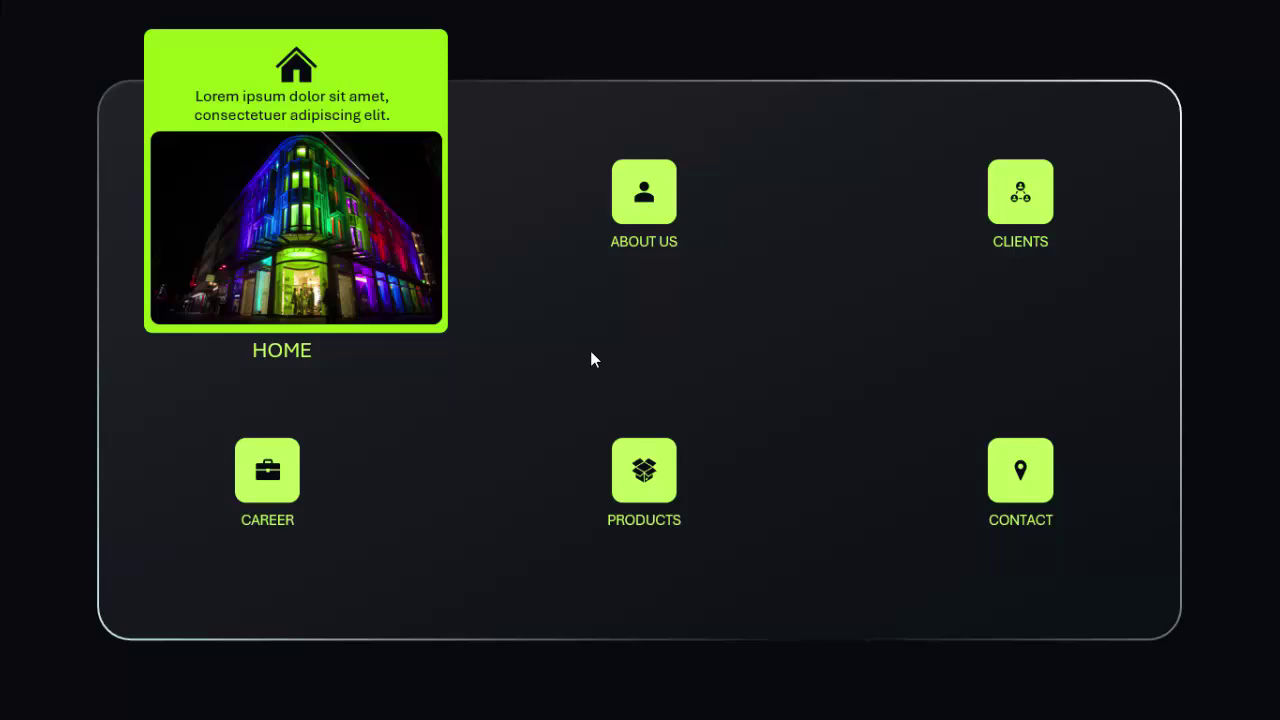
{"action": "key", "text": "Right"}
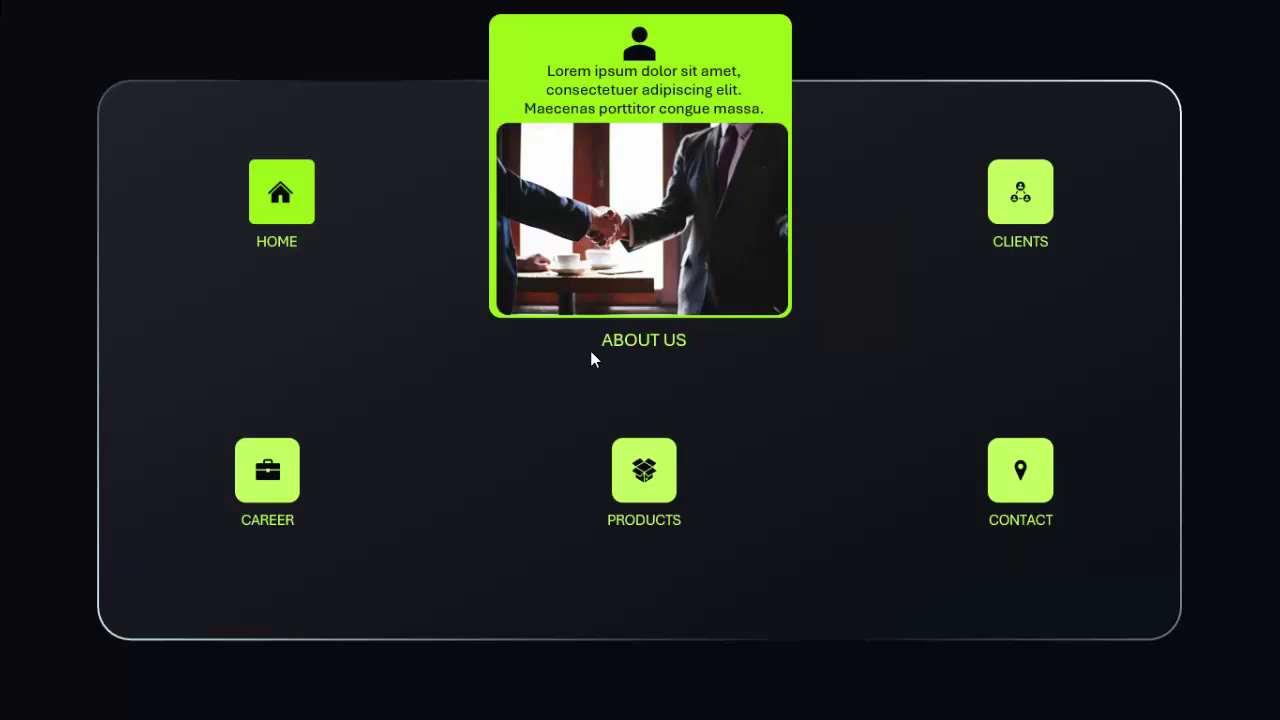
{"action": "key", "text": "Left"}
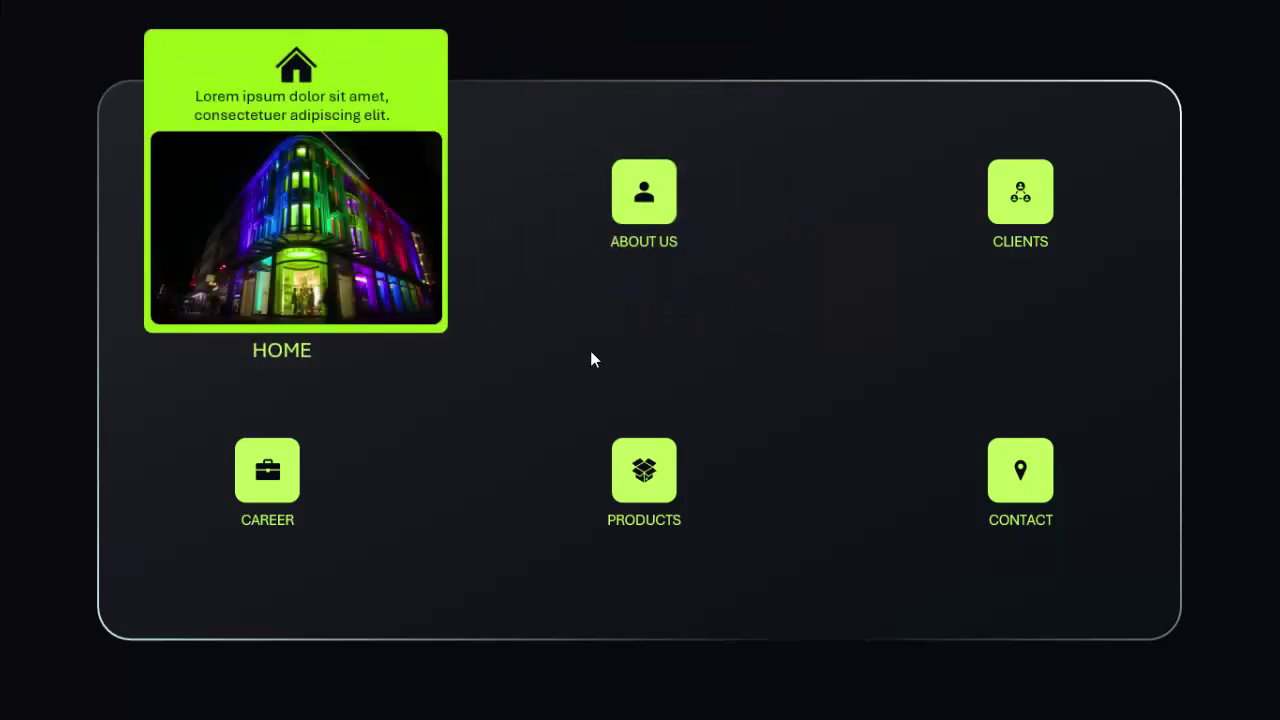
{"action": "key", "text": "Right"}
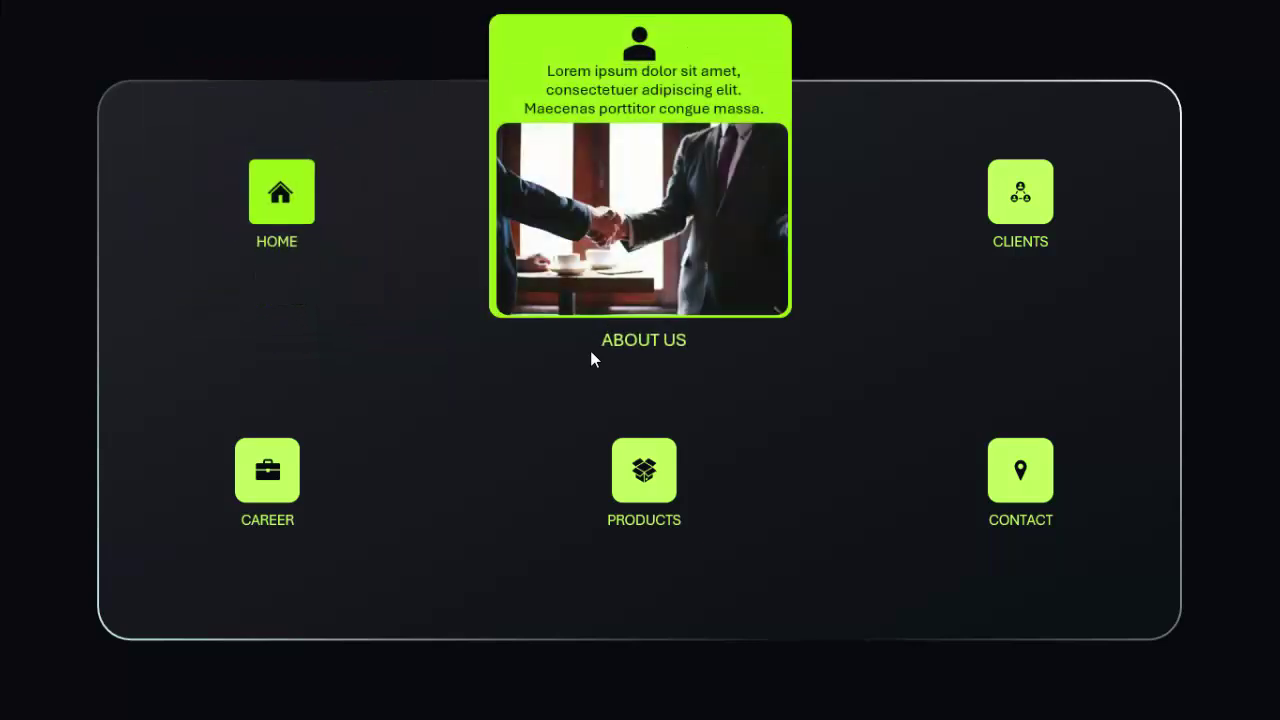
{"action": "key", "text": "Right"}
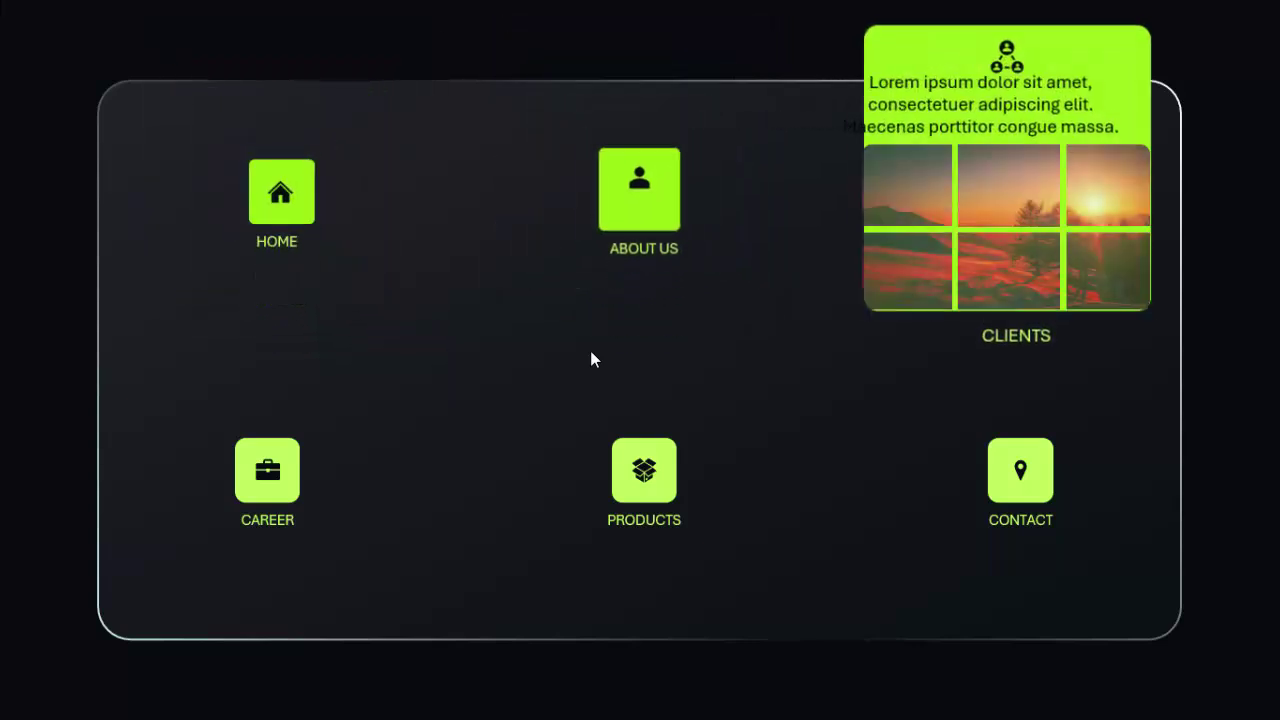
{"action": "key", "text": "Right"}
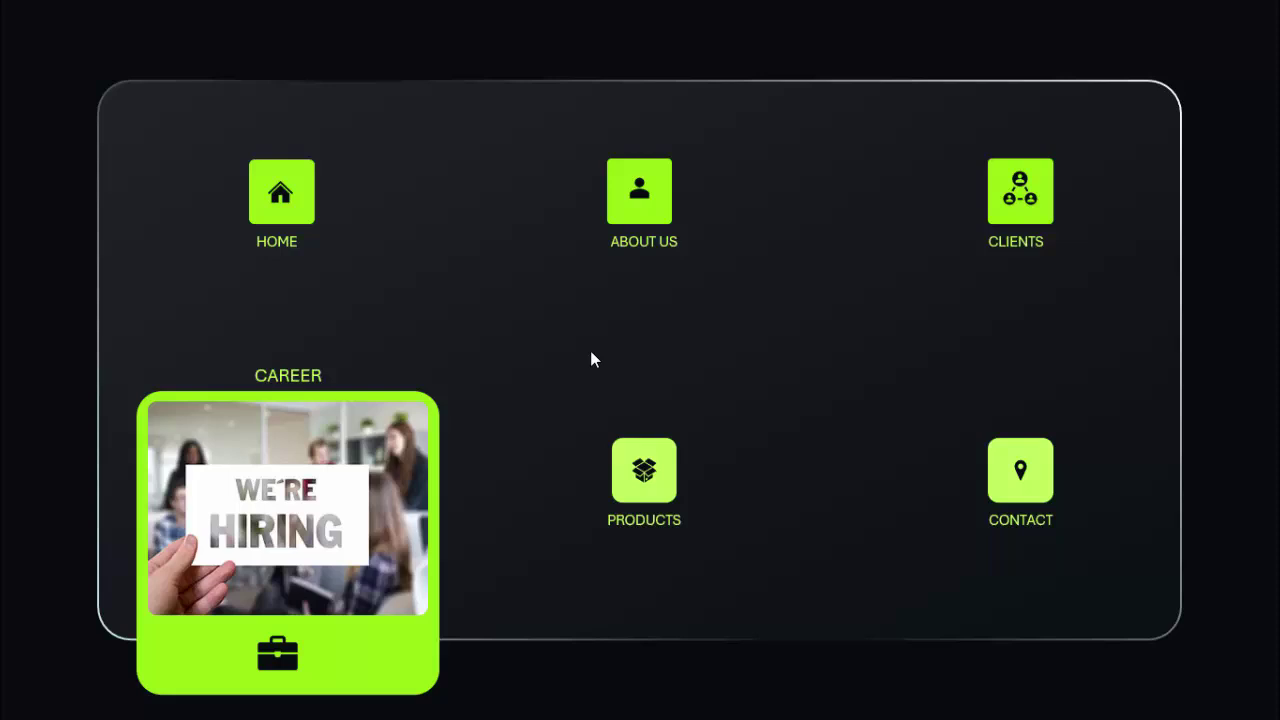
{"action": "key", "text": "Left"}
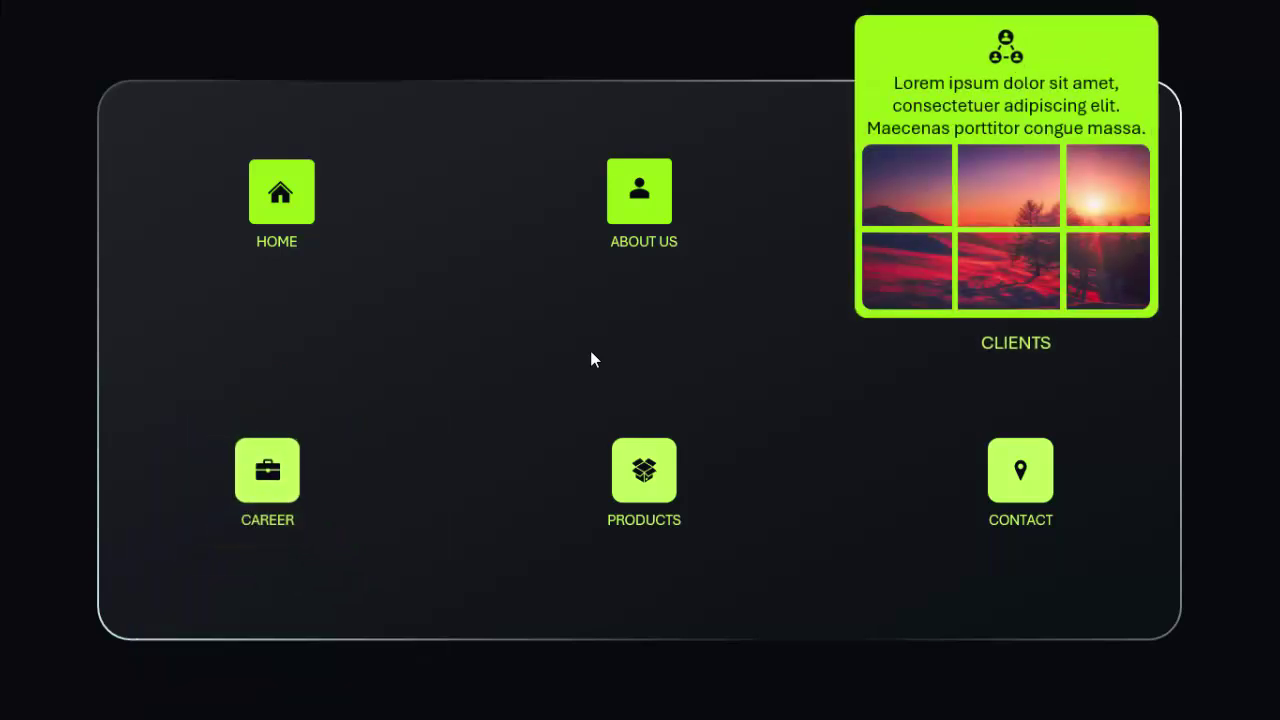
{"action": "key", "text": "Left"}
{"action": "key", "text": "Left"}
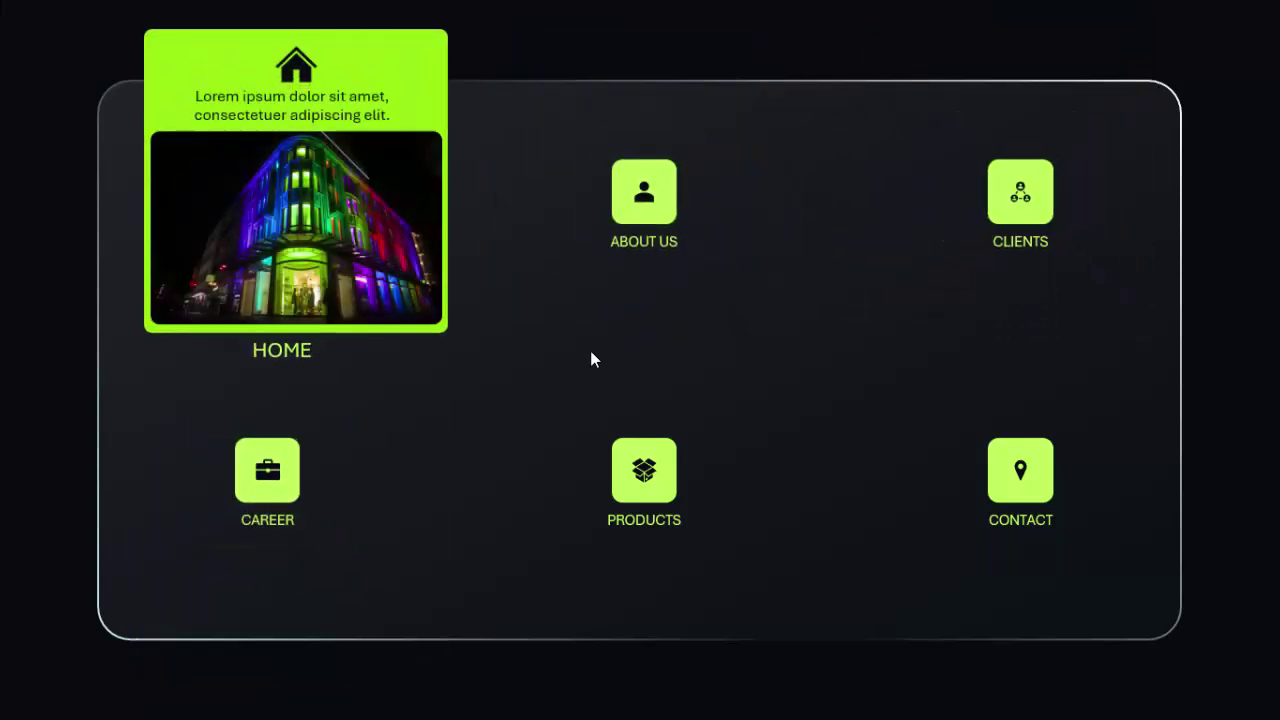
{"action": "key", "text": "Right"}
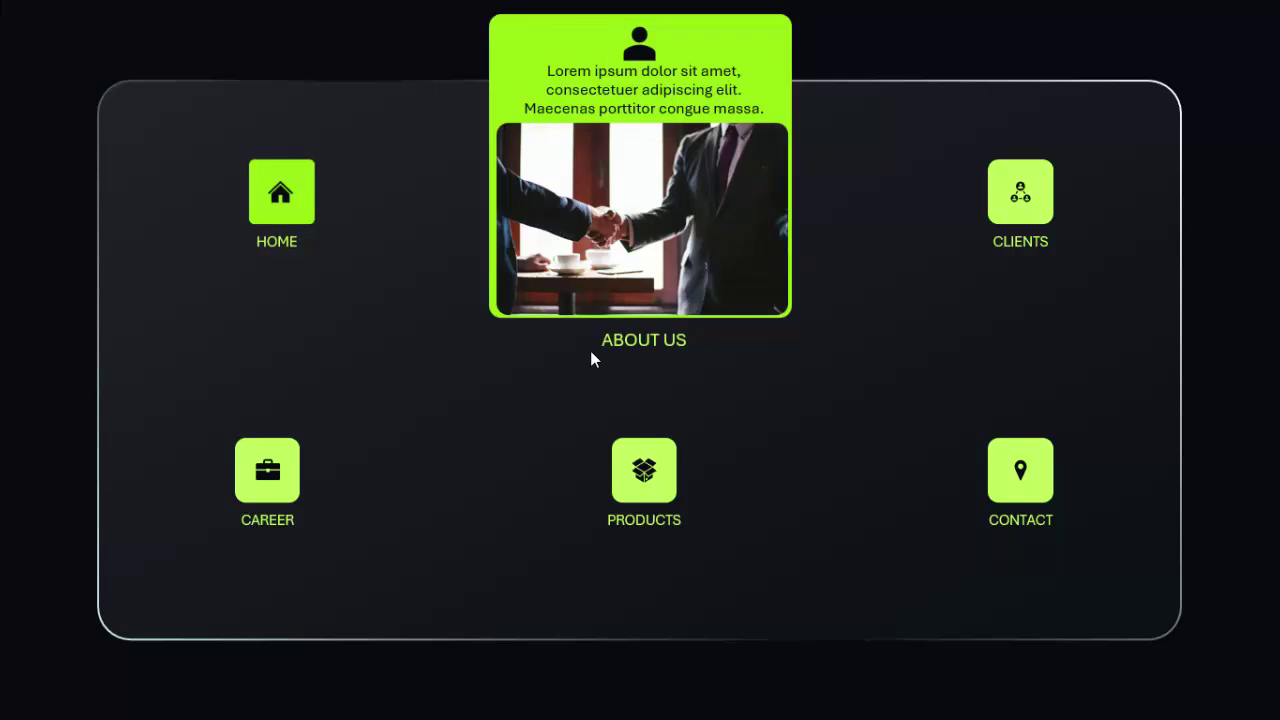
{"action": "key", "text": "Right"}
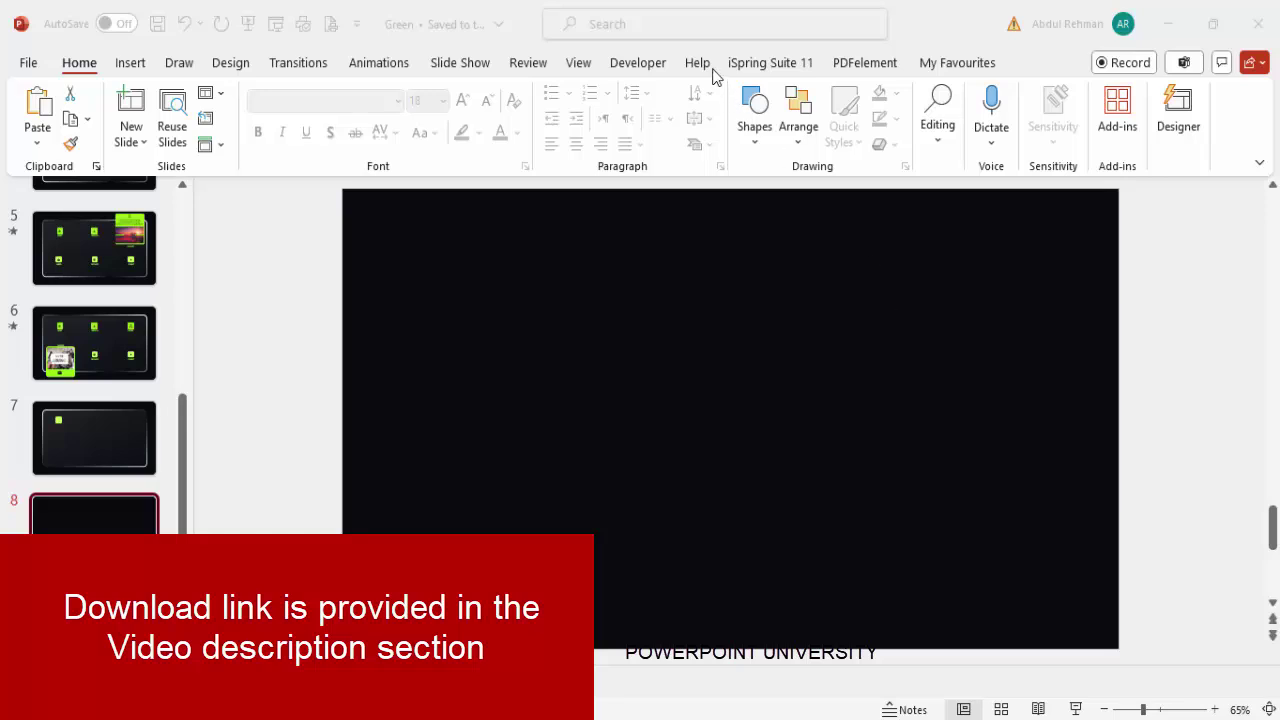
Step: Show the drawing guides and draw a large rounded rectangle, about 10.61 by 5.95 inches, on the empty slide 8
{"action": "left_click", "coordinate": [579, 62]}
{"action": "left_click", "coordinate": [429, 145]}
{"action": "left_click", "coordinate": [132, 63]}
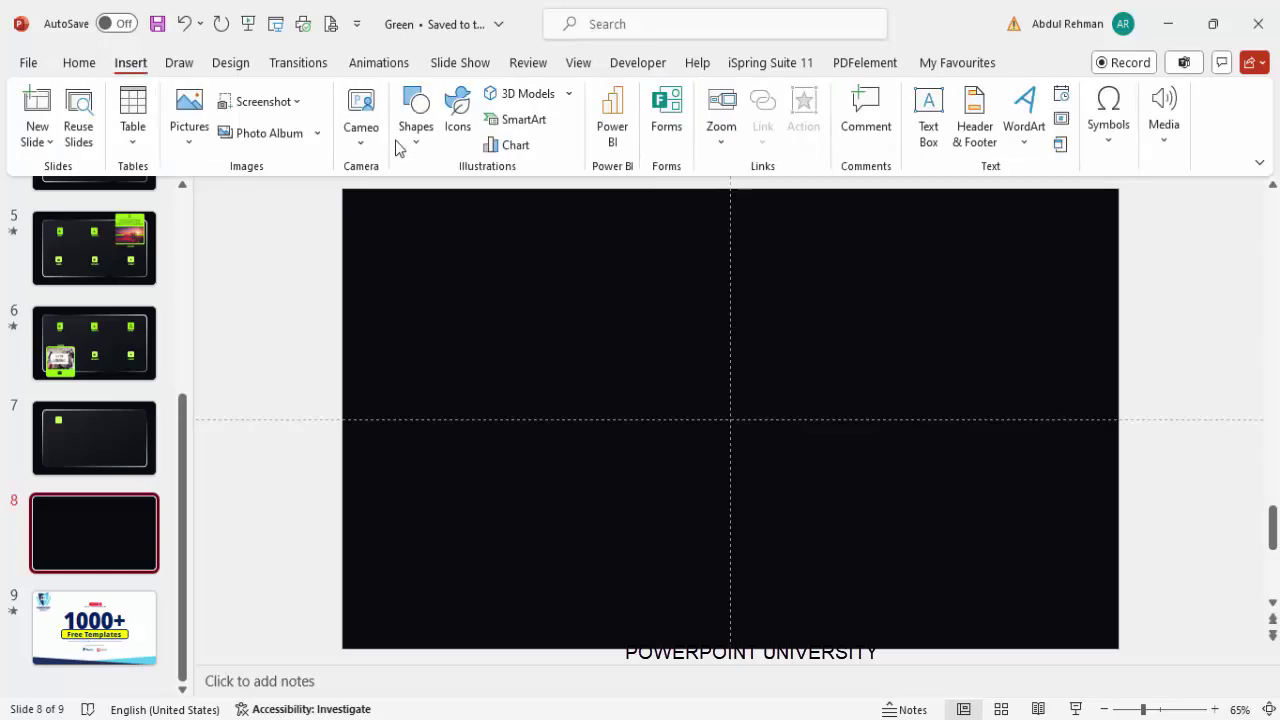
{"action": "left_click", "coordinate": [415, 115]}
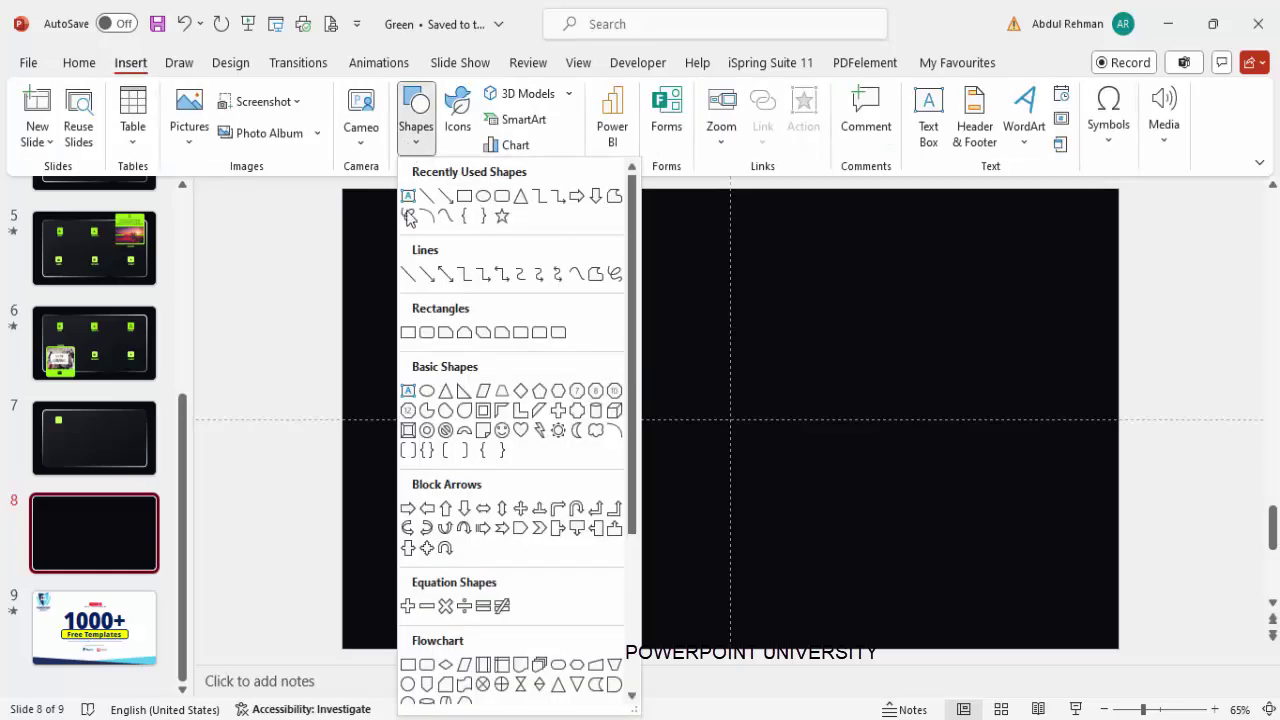
{"action": "left_click", "coordinate": [426, 338]}
{"action": "mouse_move", "coordinate": [438, 254]}
{"action": "left_mouse_down"}
{"action": "mouse_move", "coordinate": [514, 321]}
{"action": "mouse_move", "coordinate": [863, 543]}
{"action": "mouse_move", "coordinate": [1025, 602]}
{"action": "left_mouse_up"}
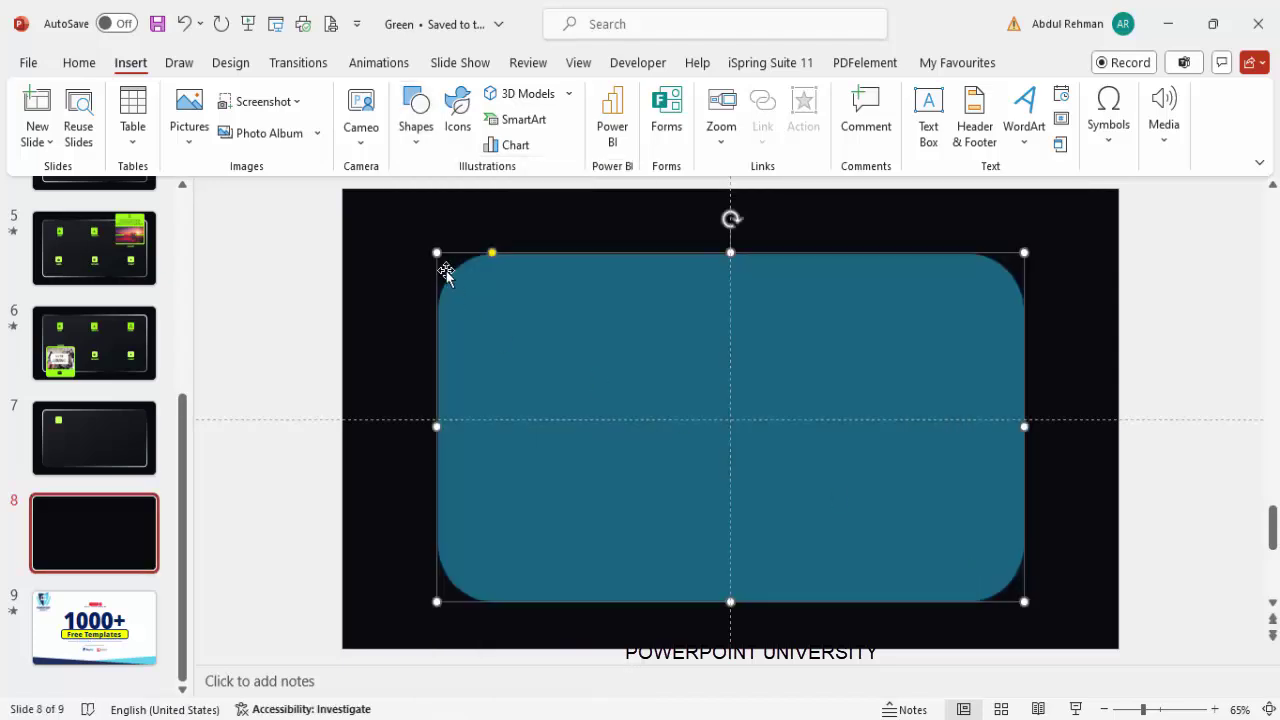
{"action": "left_click_drag", "start_coordinate": [431, 251], "coordinate": [405, 236]}
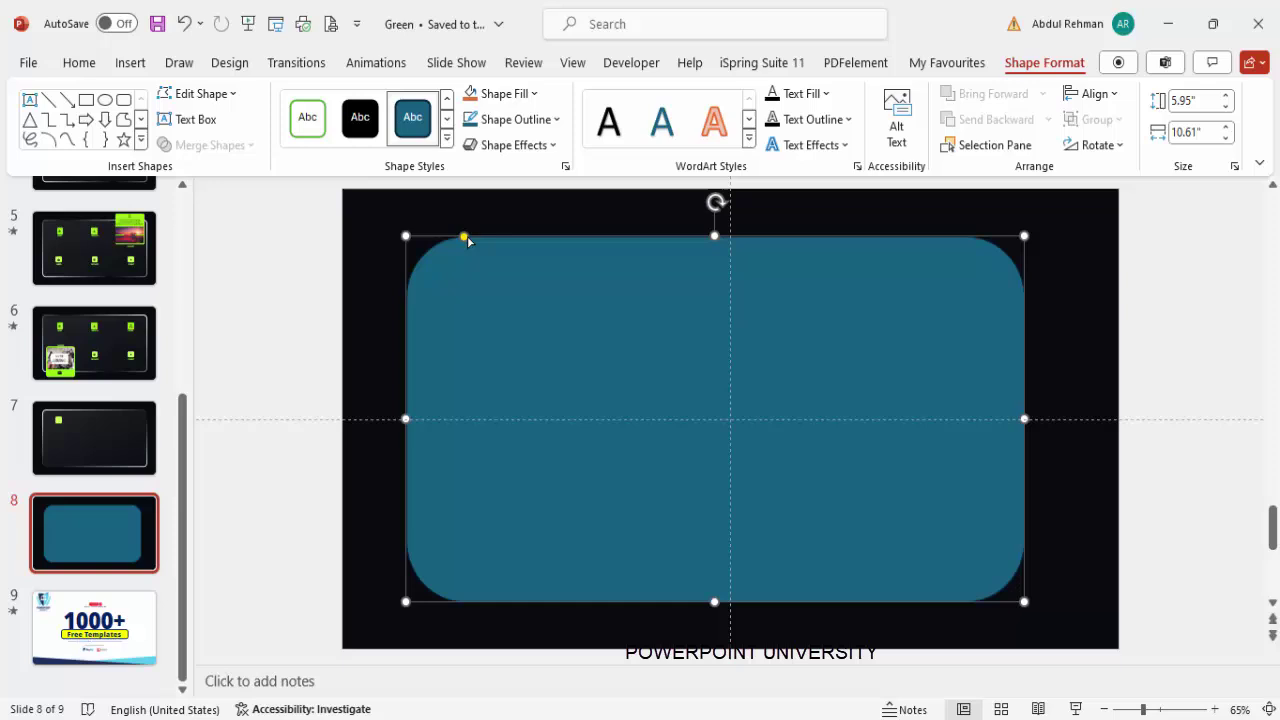
Step: Reduce the rectangle's corner rounding and make both its outline and its fill white
{"action": "left_click_drag", "start_coordinate": [465, 240], "coordinate": [429, 242]}
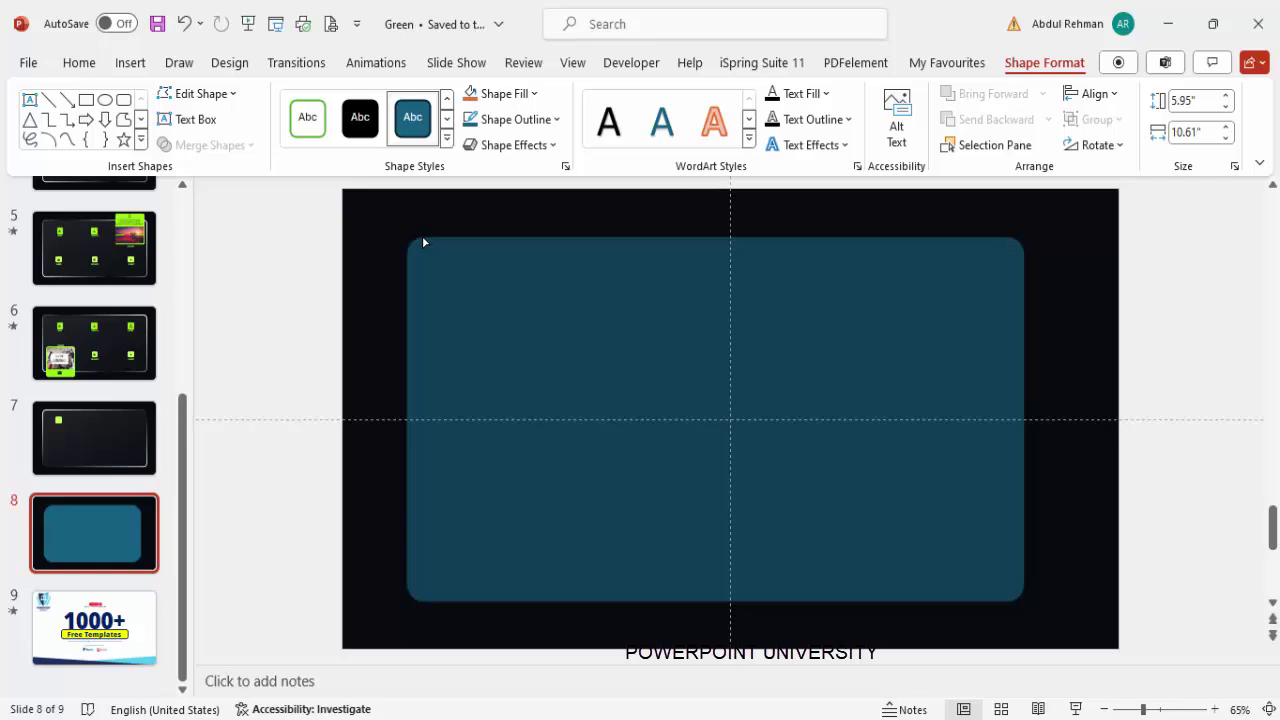
{"action": "left_click_drag", "start_coordinate": [423, 242], "coordinate": [421, 238]}
{"action": "left_click", "coordinate": [517, 119]}
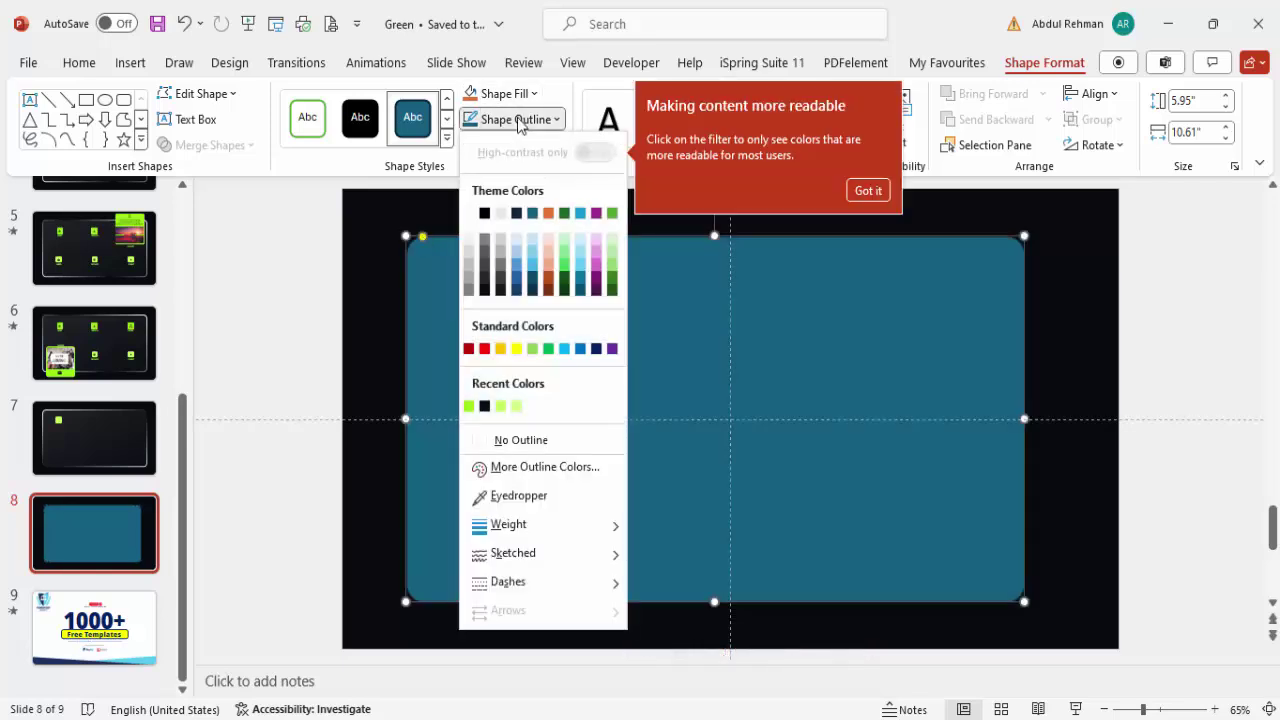
{"action": "left_click", "coordinate": [471, 213]}
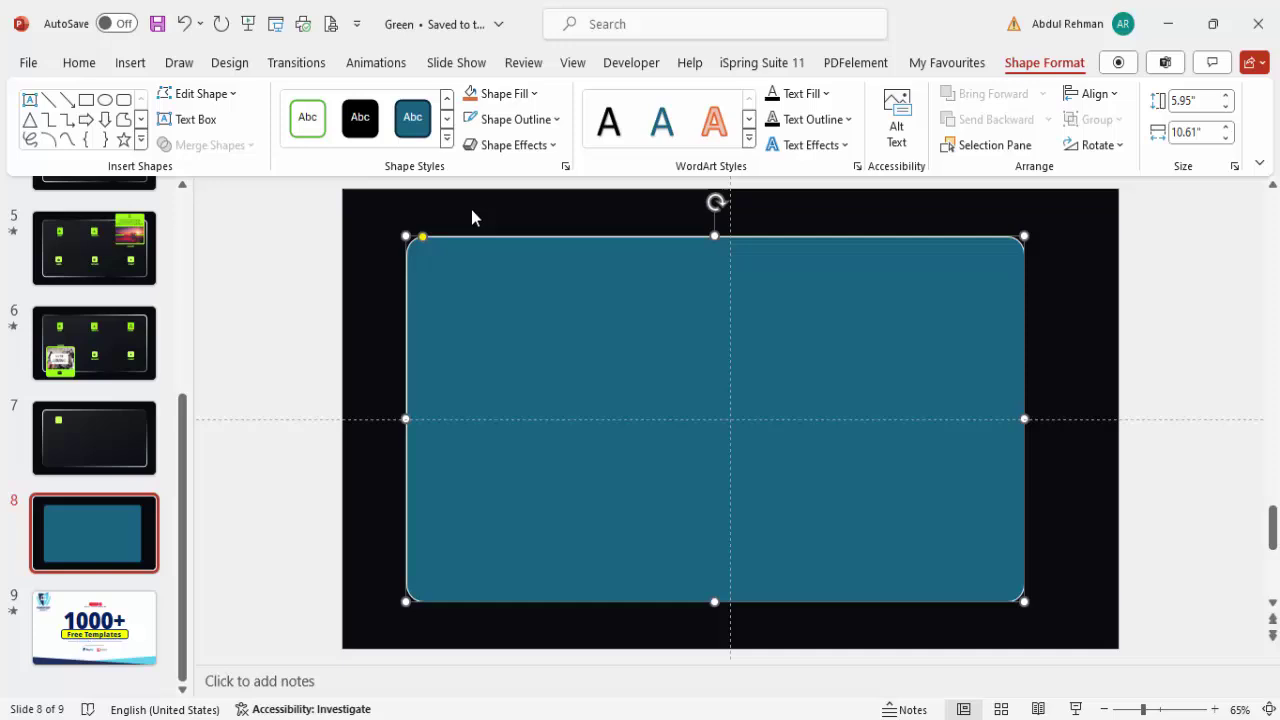
{"action": "left_click", "coordinate": [530, 94]}
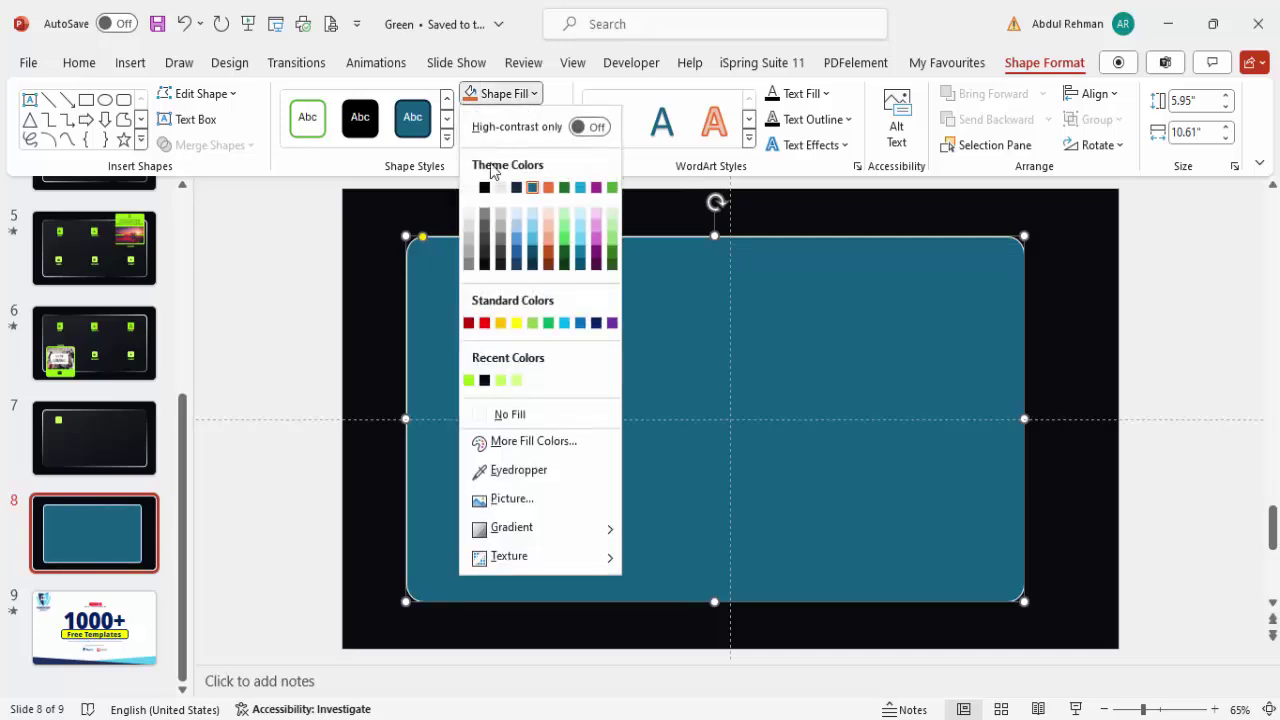
{"action": "left_click", "coordinate": [469, 188]}
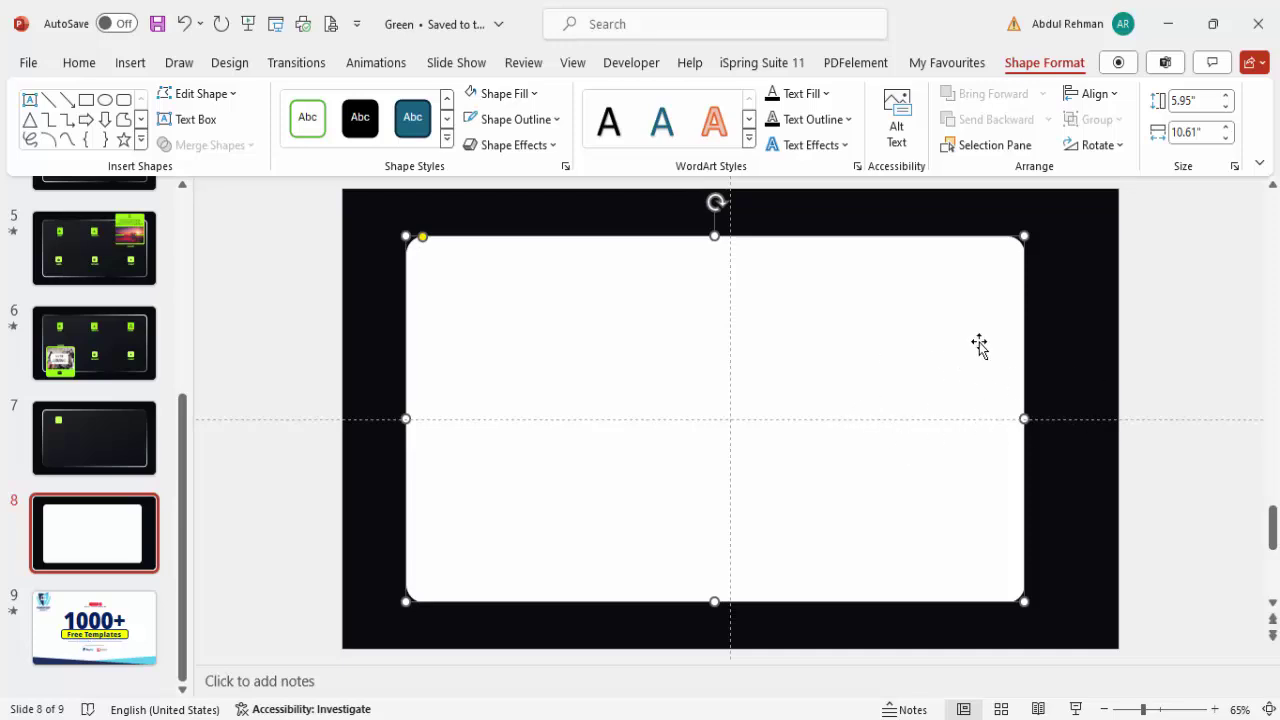
Step: Switch the rectangle to a gradient fill and remove the two middle gradient stops
{"action": "right_click", "coordinate": [899, 342]}
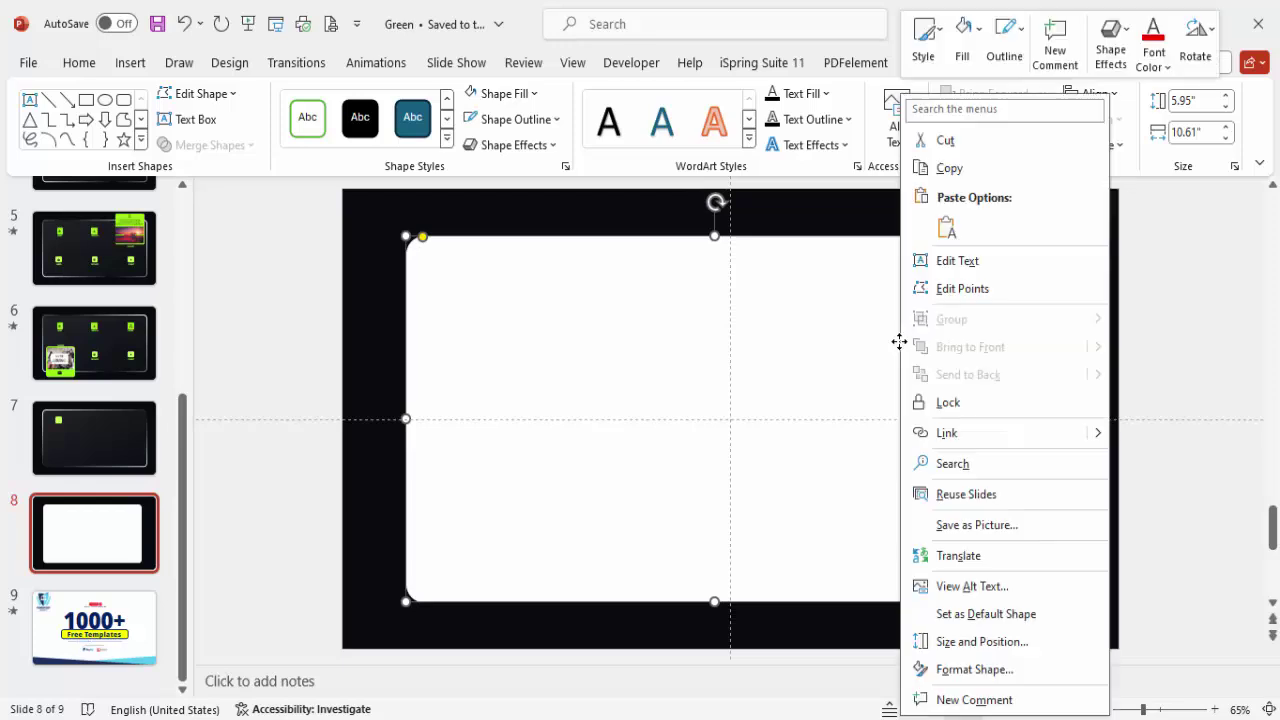
{"action": "left_click", "coordinate": [1005, 668]}
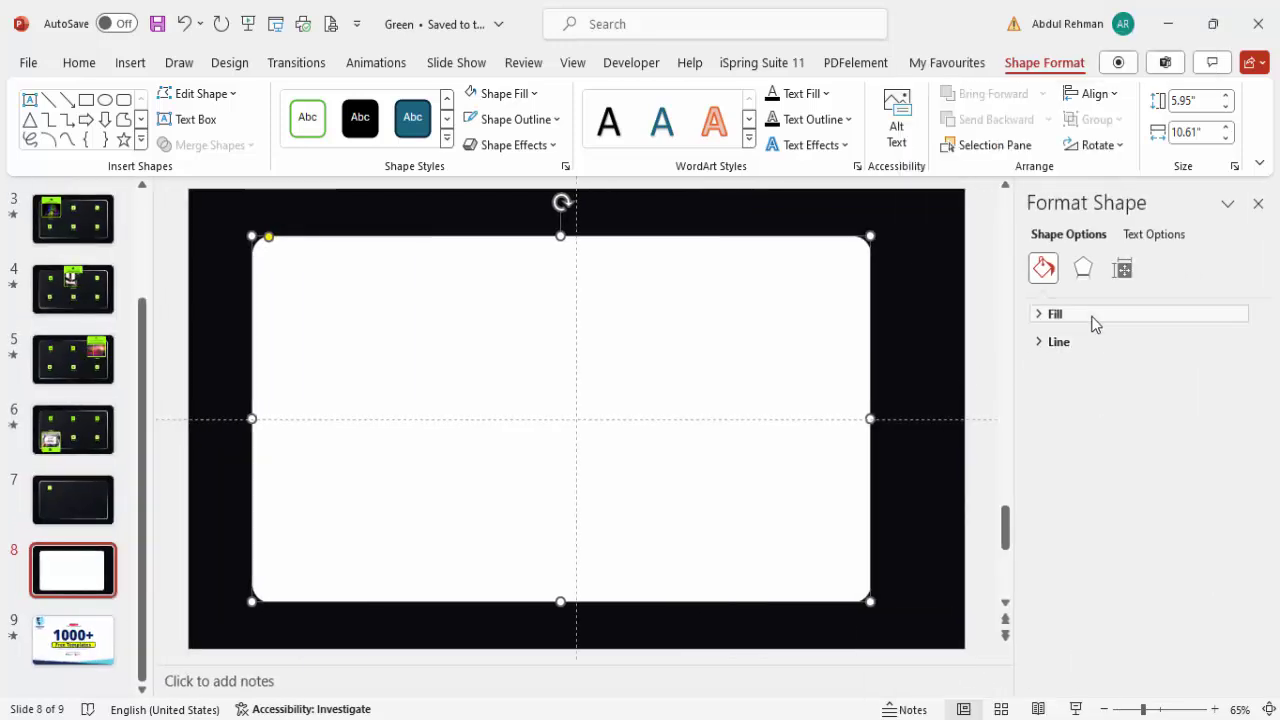
{"action": "left_click", "coordinate": [1082, 315]}
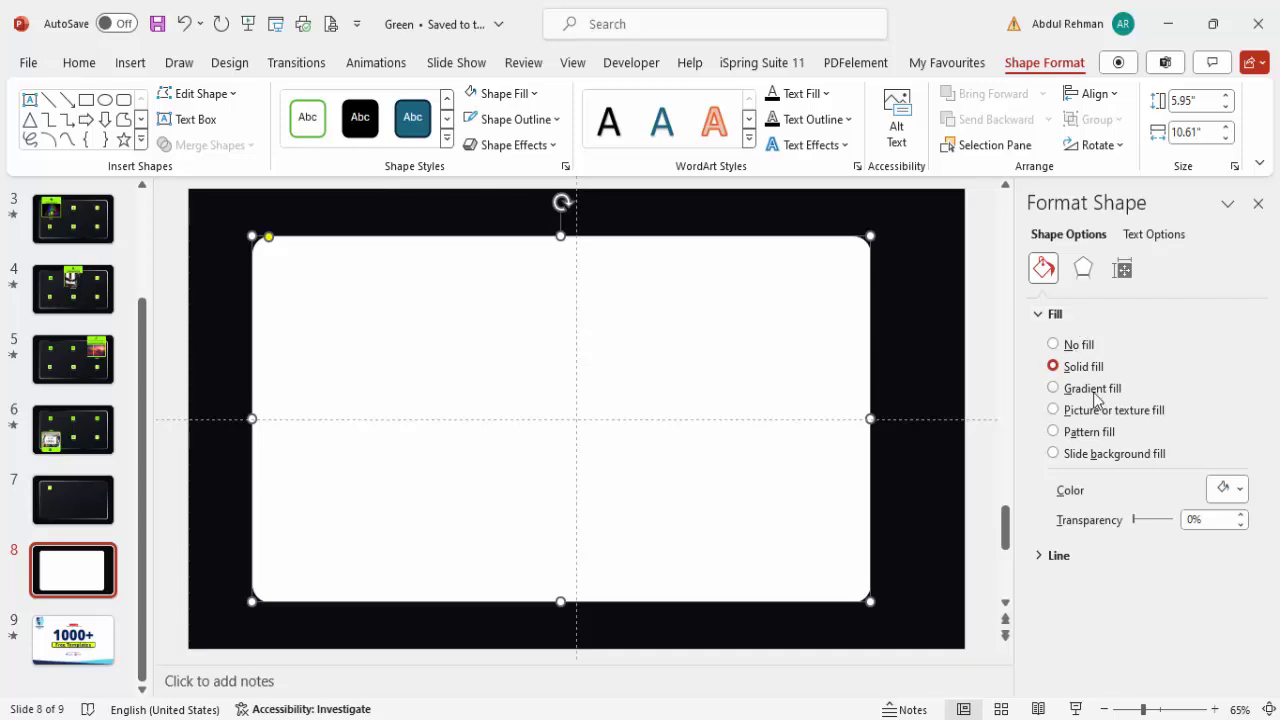
{"action": "left_click", "coordinate": [1054, 388]}
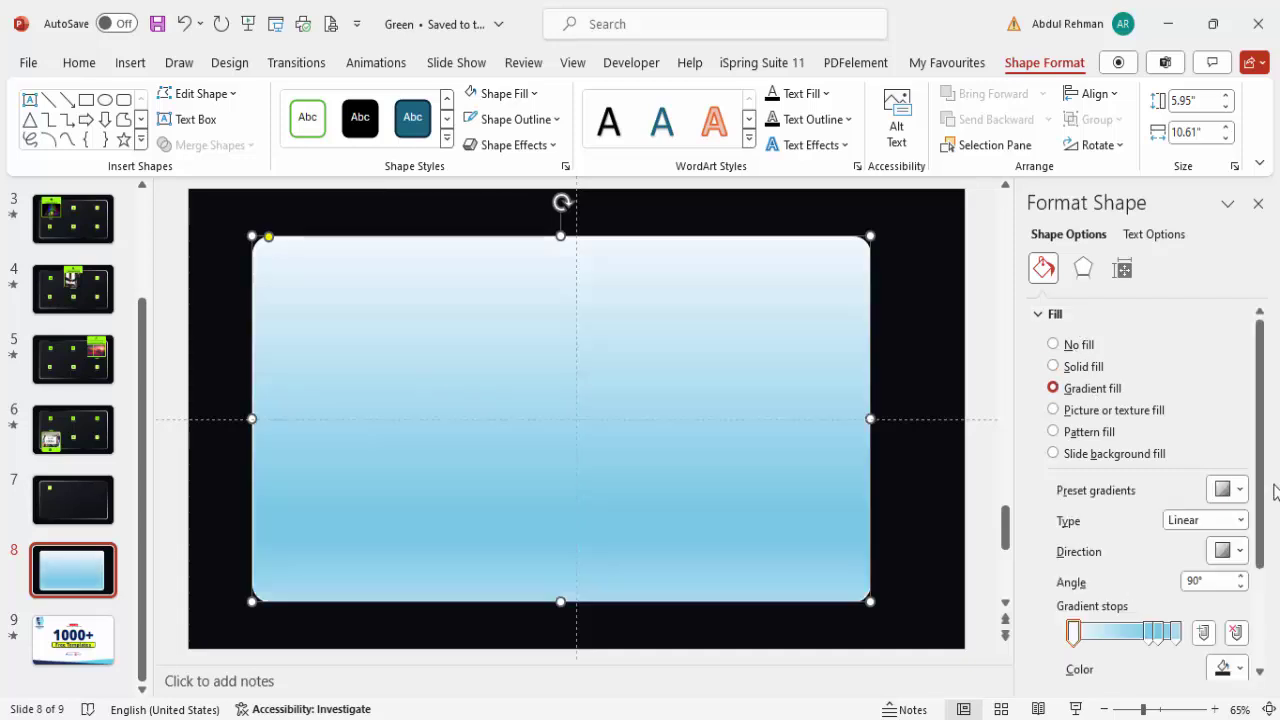
{"action": "scroll", "coordinate": [1260, 505], "scroll_direction": "down", "scroll_amount": 3}
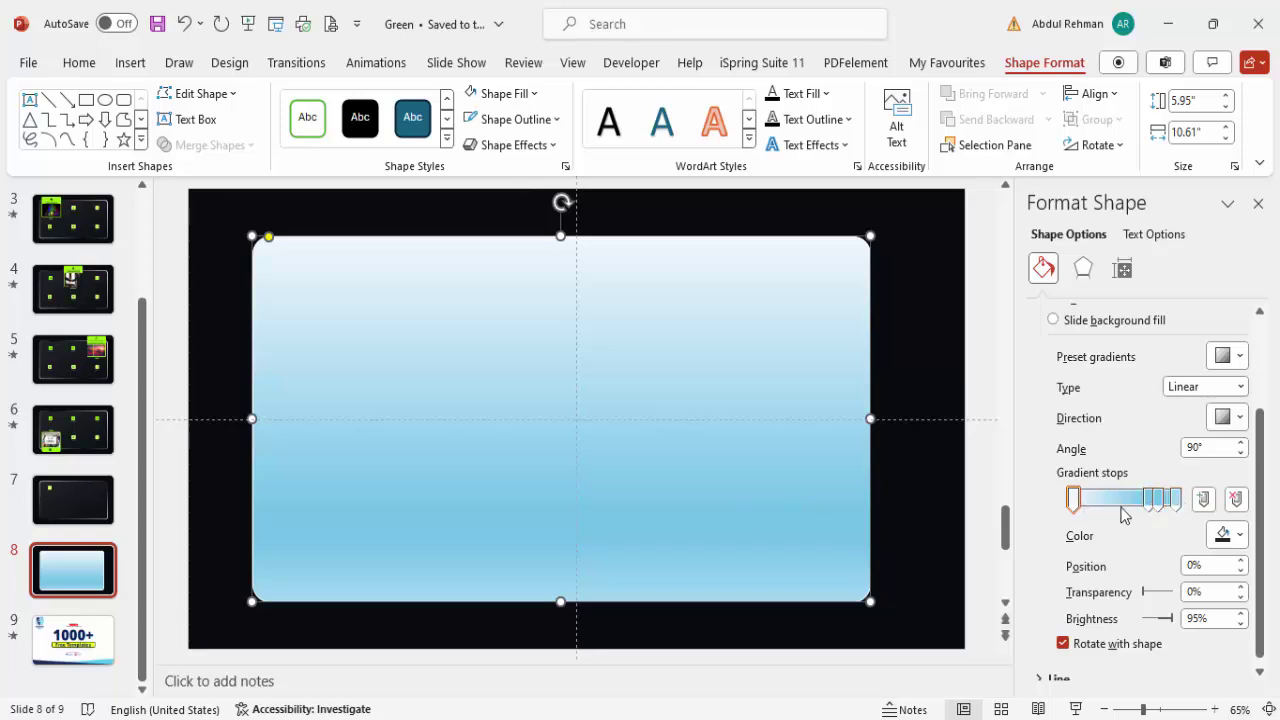
{"action": "left_click", "coordinate": [1155, 500]}
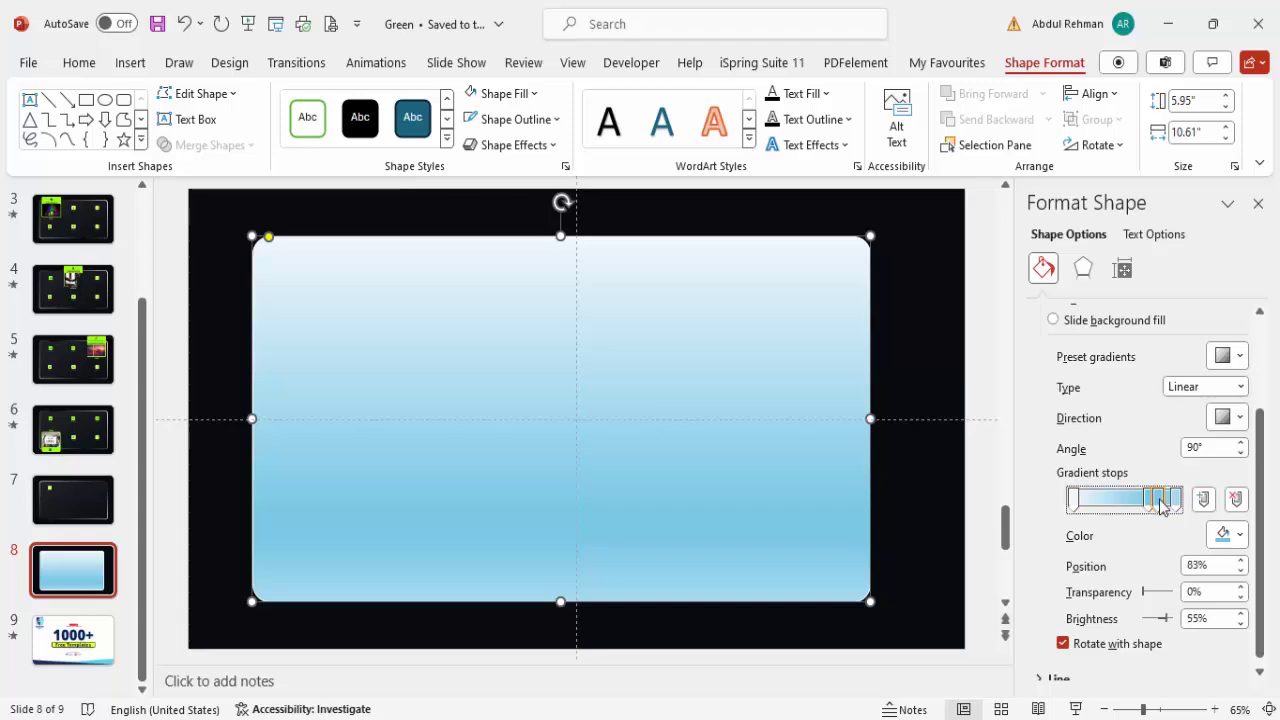
{"action": "left_click", "coordinate": [1236, 499]}
{"action": "left_click", "coordinate": [1152, 500]}
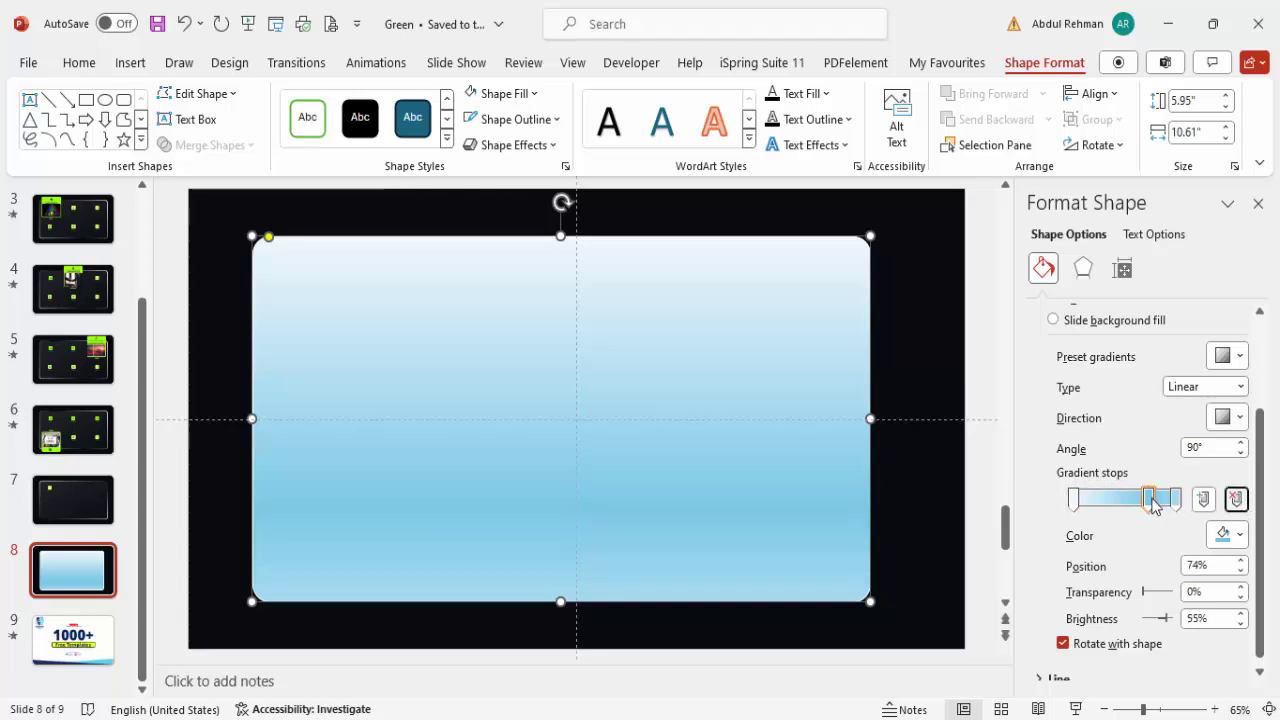
{"action": "left_click", "coordinate": [1237, 499]}
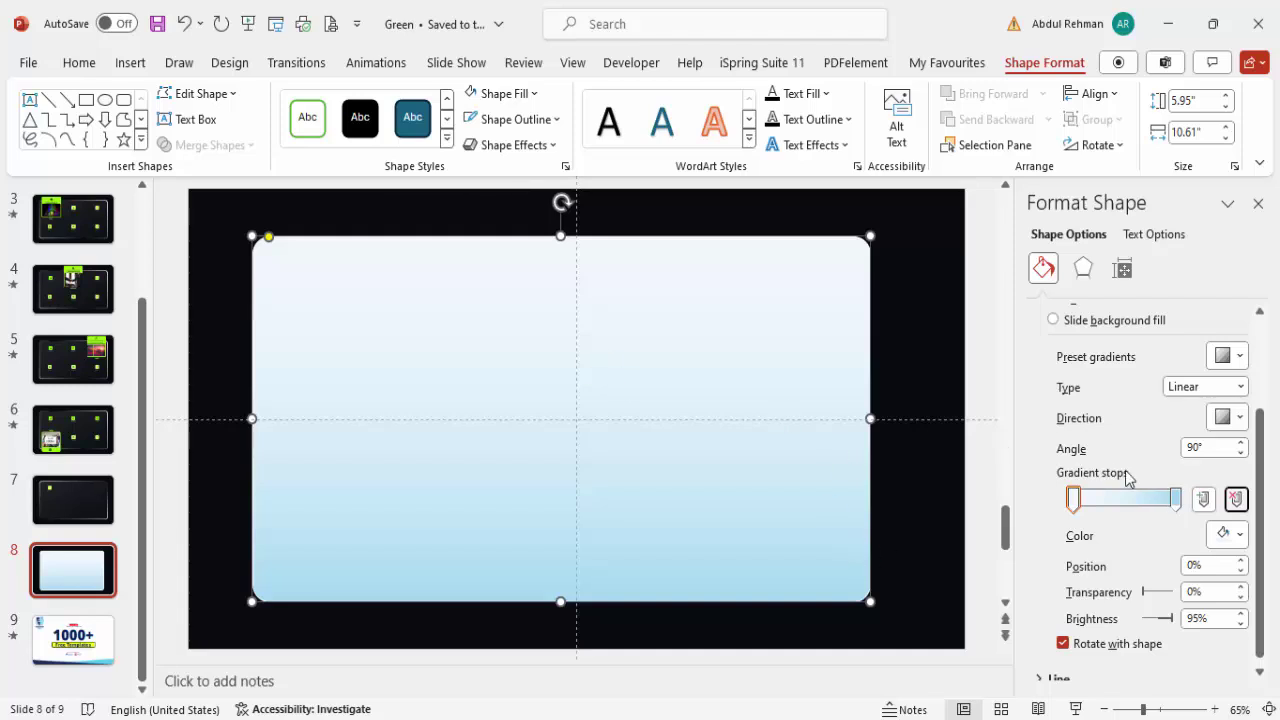
Step: Set the first gradient stop's color to white and its transparency to 80%
{"action": "left_click", "coordinate": [1229, 533]}
{"action": "left_click", "coordinate": [1124, 266]}
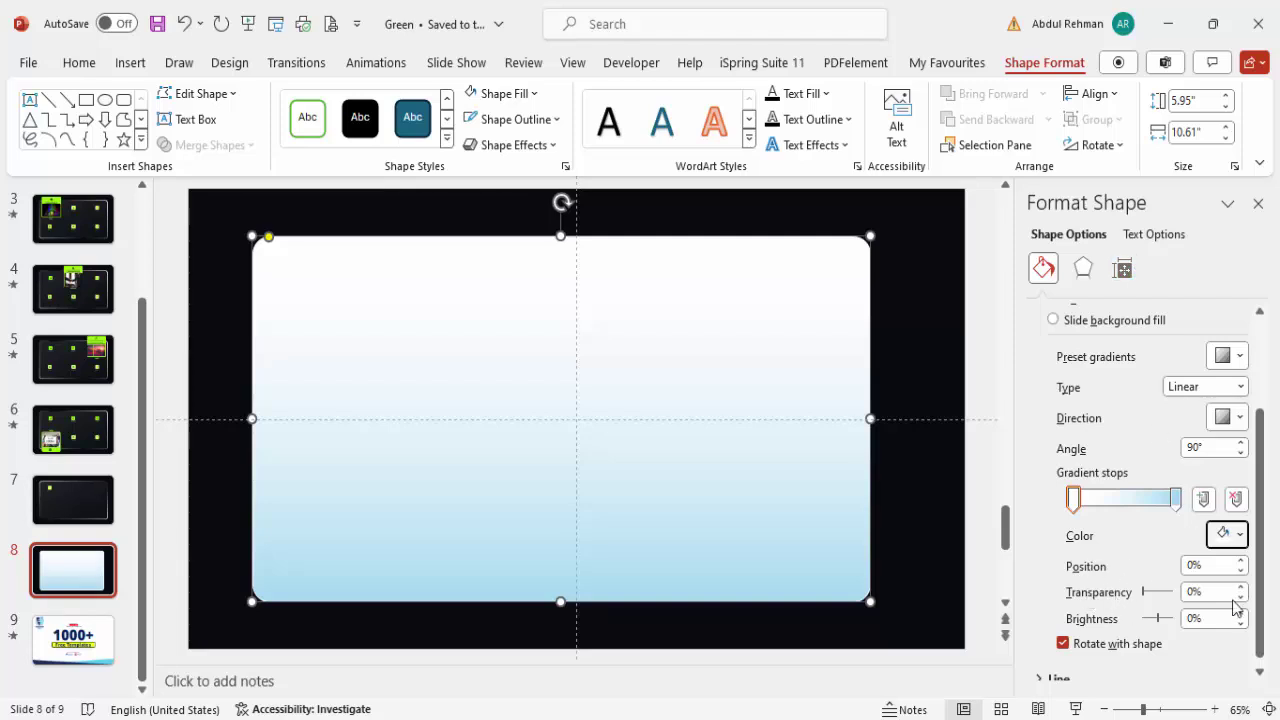
{"action": "left_click_drag", "start_coordinate": [1211, 591], "coordinate": [1128, 590]}
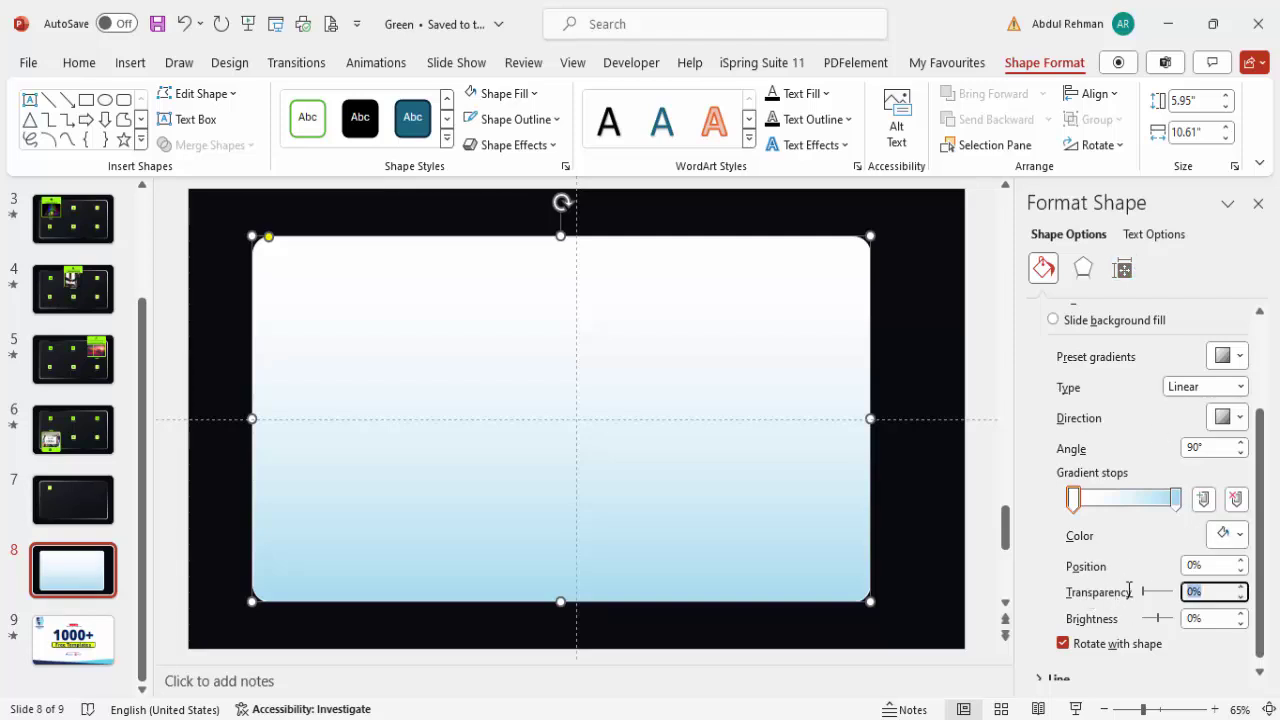
{"action": "type", "text": "80"}
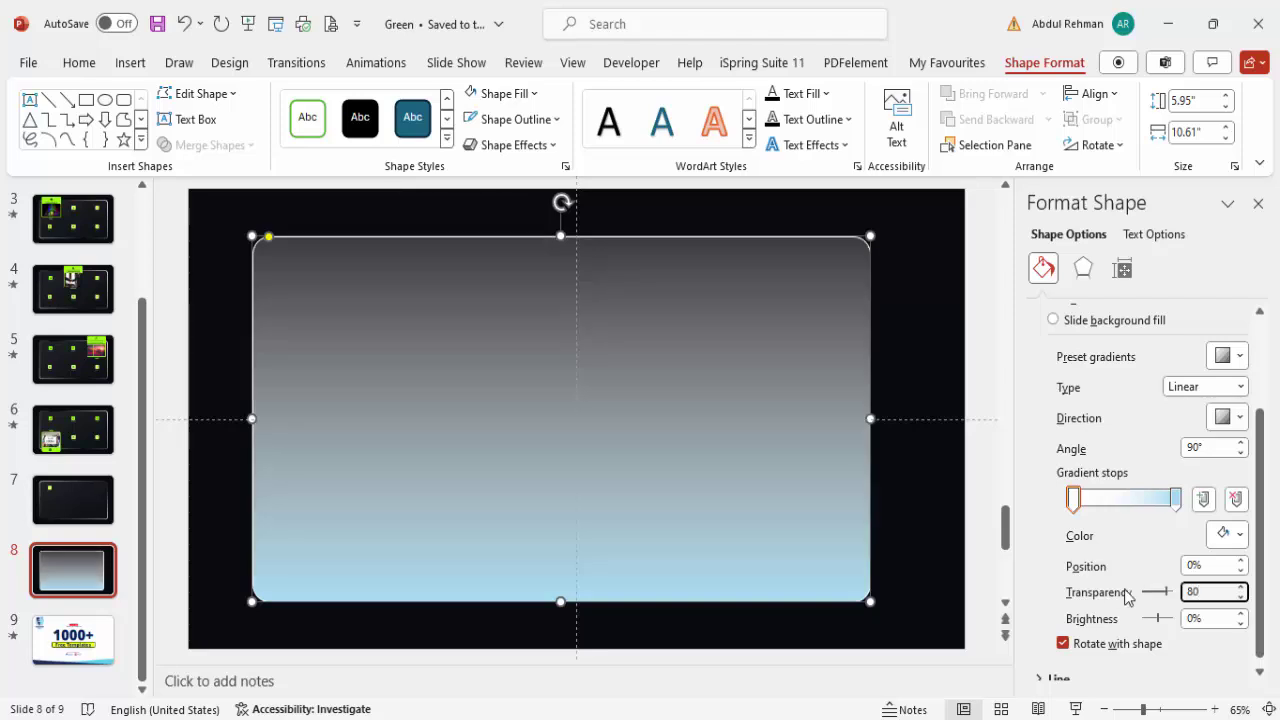
Step: Set the last gradient stop's color to White, Background 1, Darker 5% and its transparency to 90%
{"action": "left_click", "coordinate": [1178, 502]}
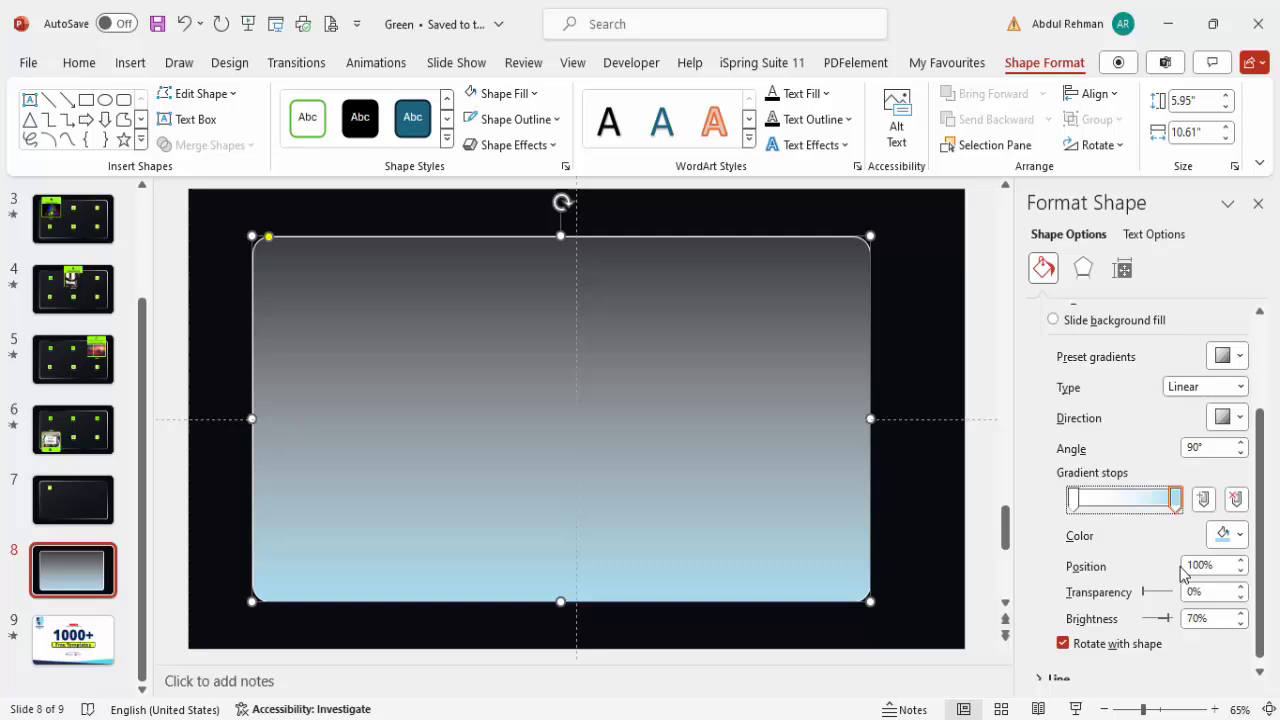
{"action": "left_click", "coordinate": [1232, 534]}
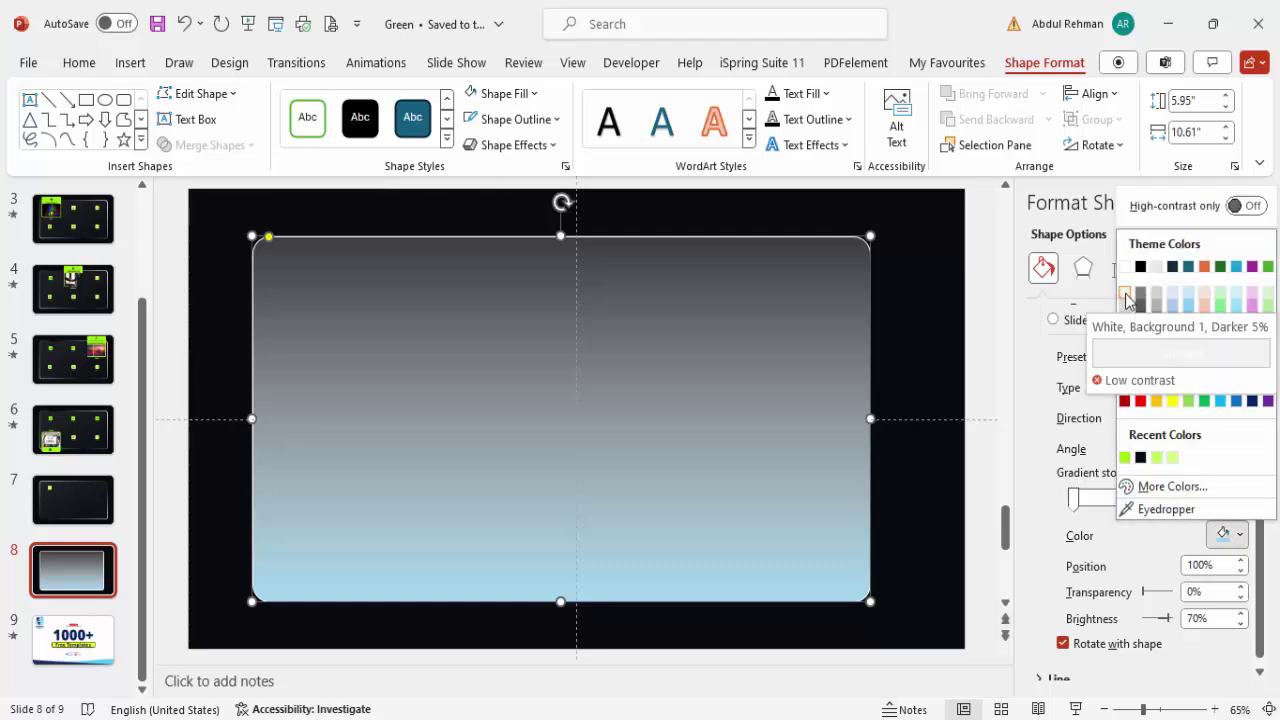
{"action": "left_click", "coordinate": [1125, 298]}
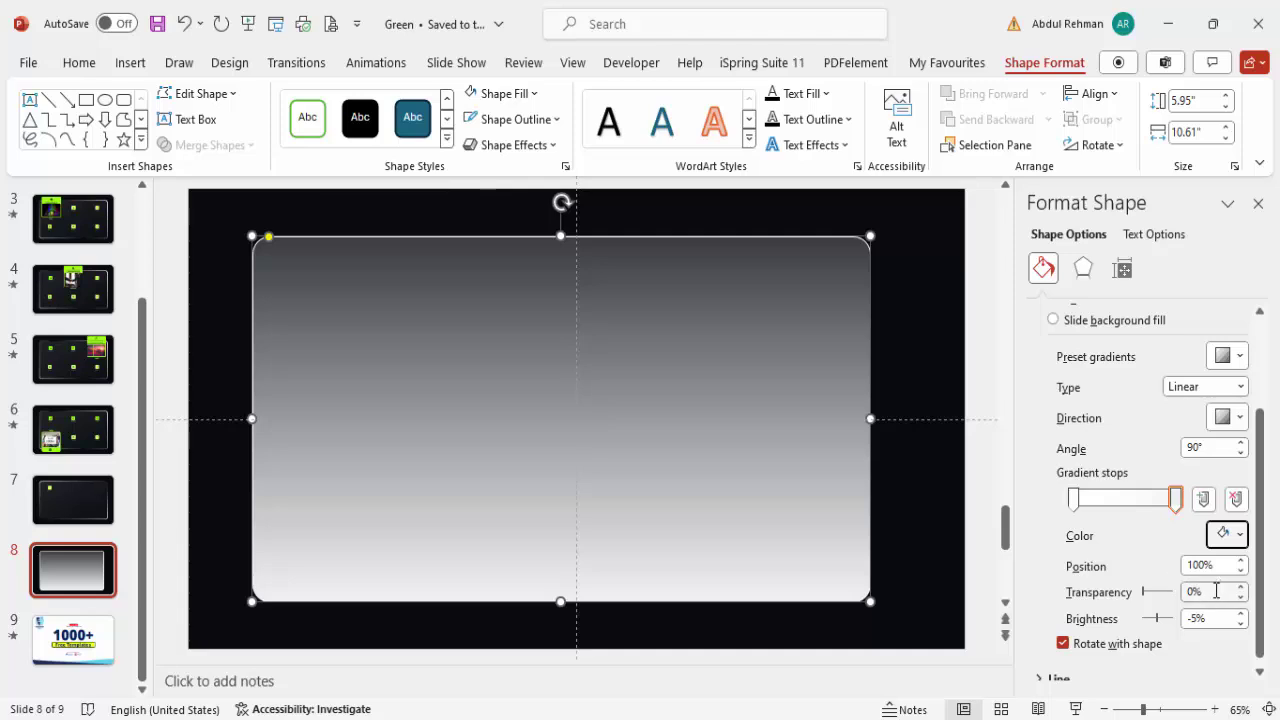
{"action": "left_click_drag", "start_coordinate": [1216, 591], "coordinate": [1124, 588]}
{"action": "type", "text": "90"}
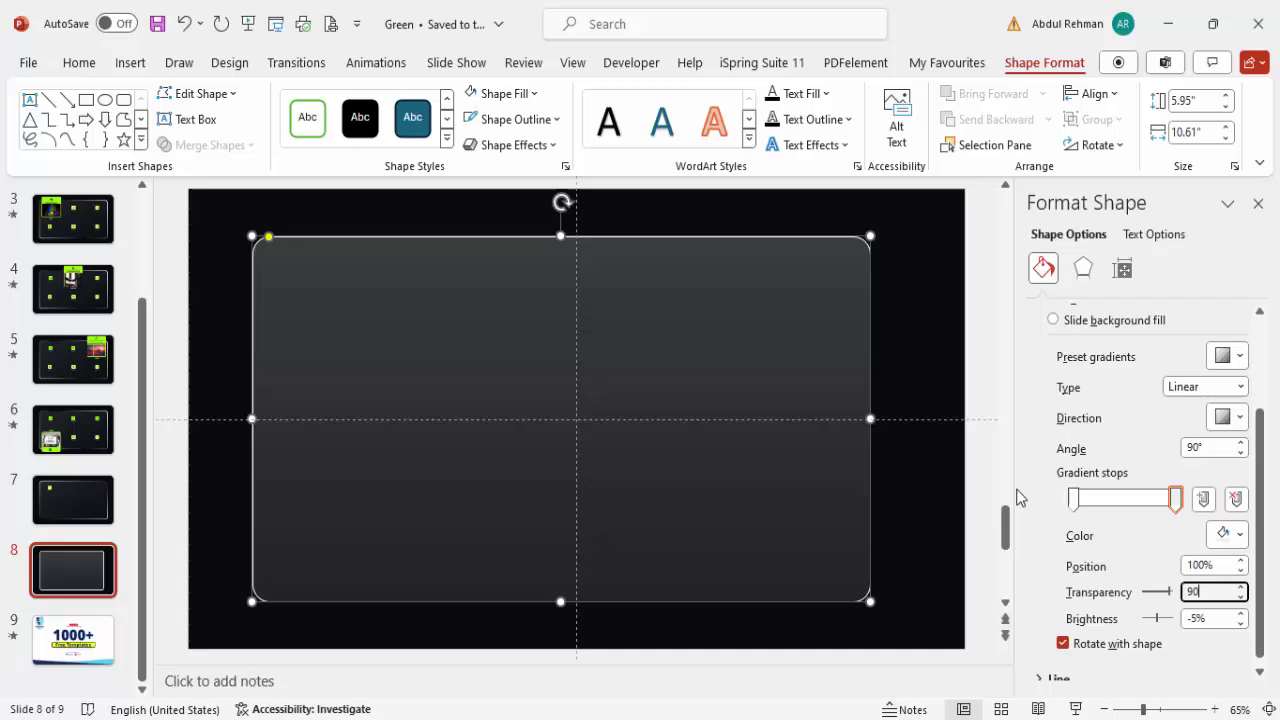
Step: Set the last fill gradient stop's transparency to 95%
{"action": "left_click", "coordinate": [1108, 588]}
{"action": "type", "text": "9"}
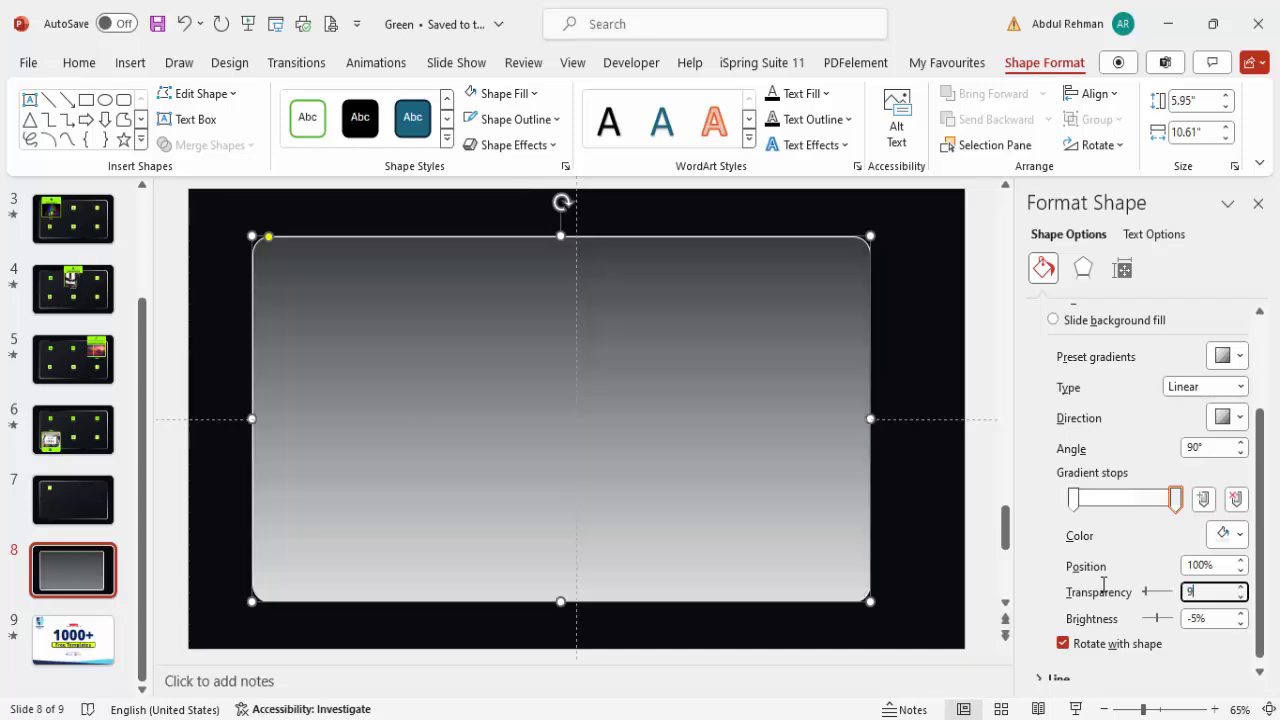
{"action": "type", "text": "5"}
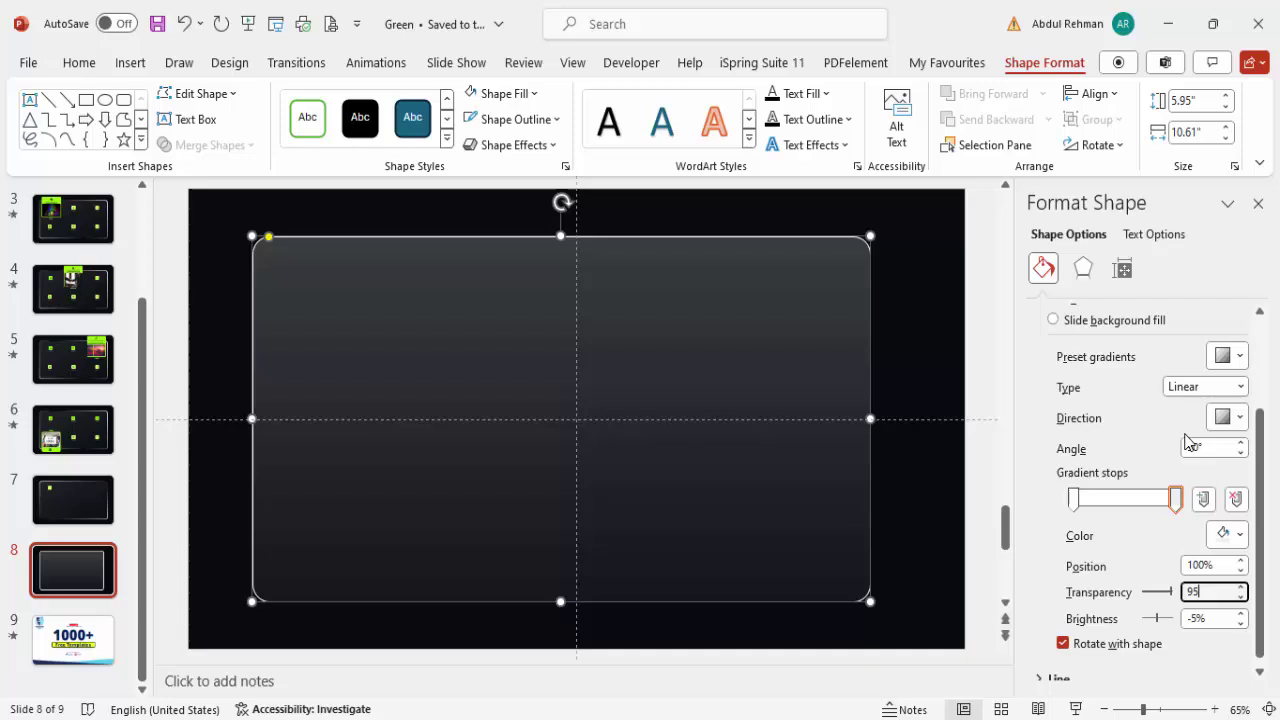
Step: Set the panel's linear fill gradient direction to diagonal from top left to bottom right, at 45°
{"action": "left_click", "coordinate": [1241, 420]}
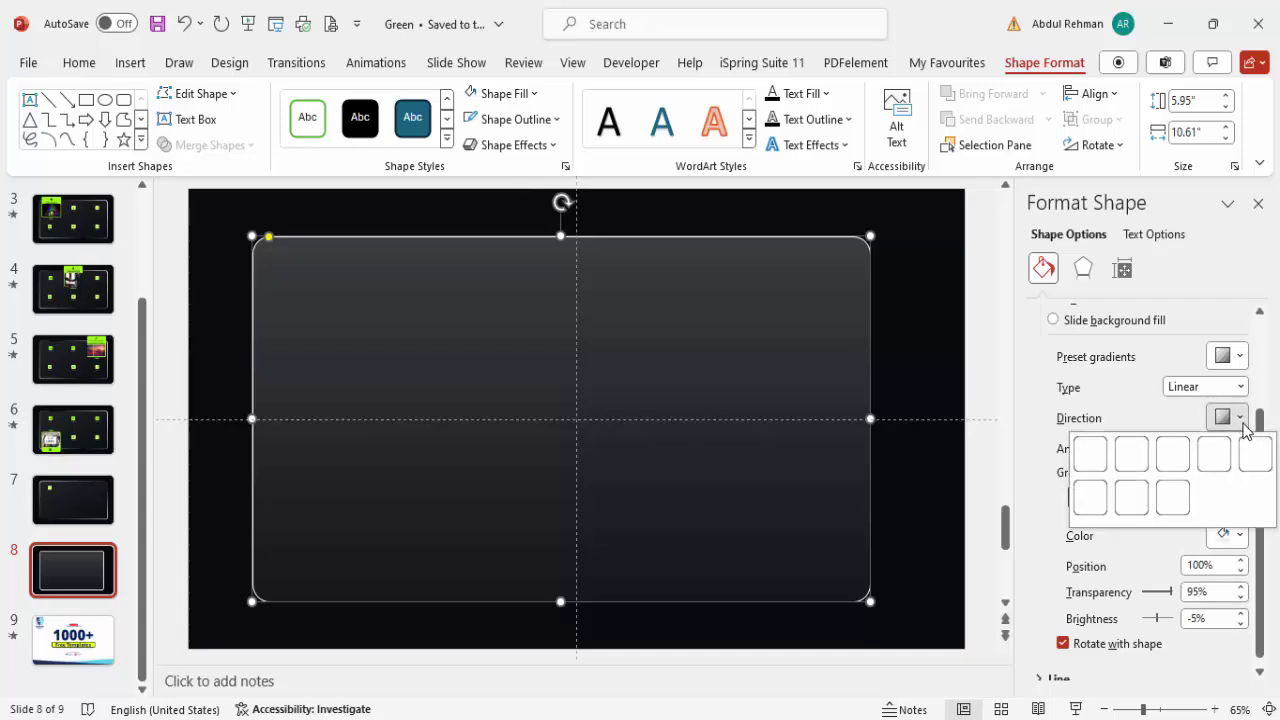
{"action": "left_click", "coordinate": [1131, 456]}
{"action": "left_click", "coordinate": [1232, 418]}
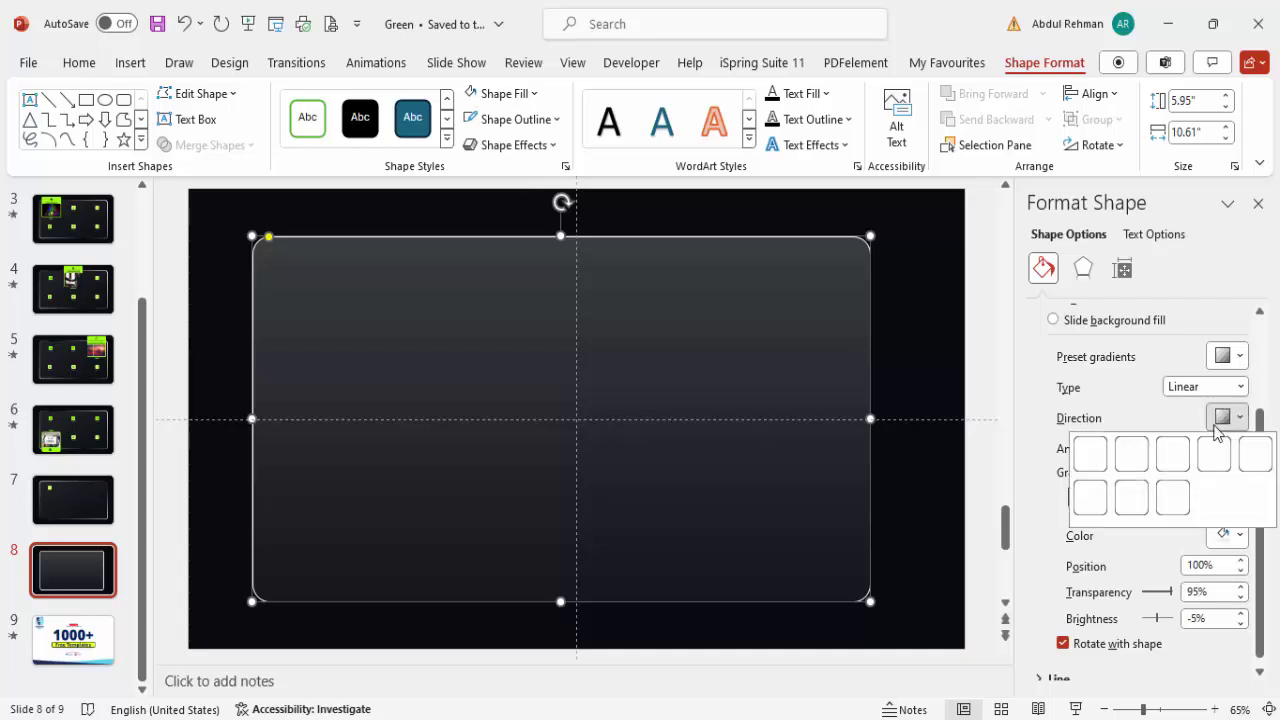
{"action": "left_click", "coordinate": [1176, 458]}
{"action": "left_click", "coordinate": [1236, 424]}
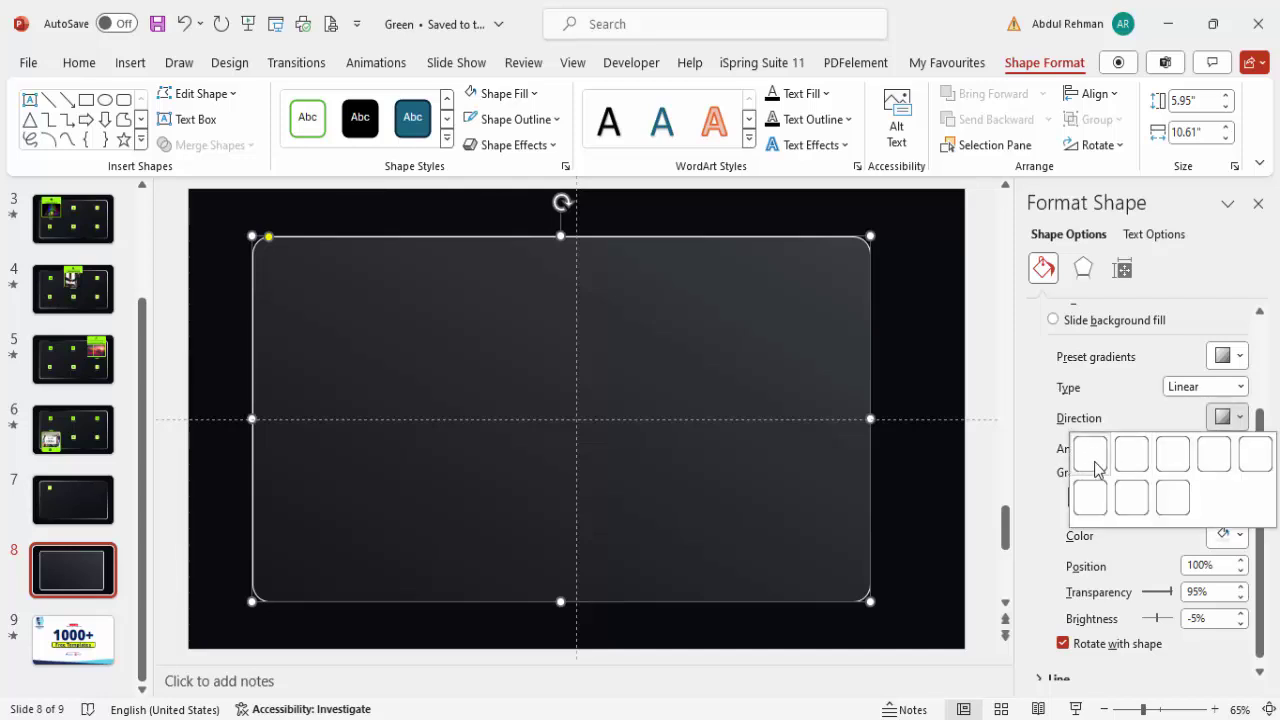
{"action": "left_click", "coordinate": [1094, 458]}
{"action": "left_click", "coordinate": [907, 318]}
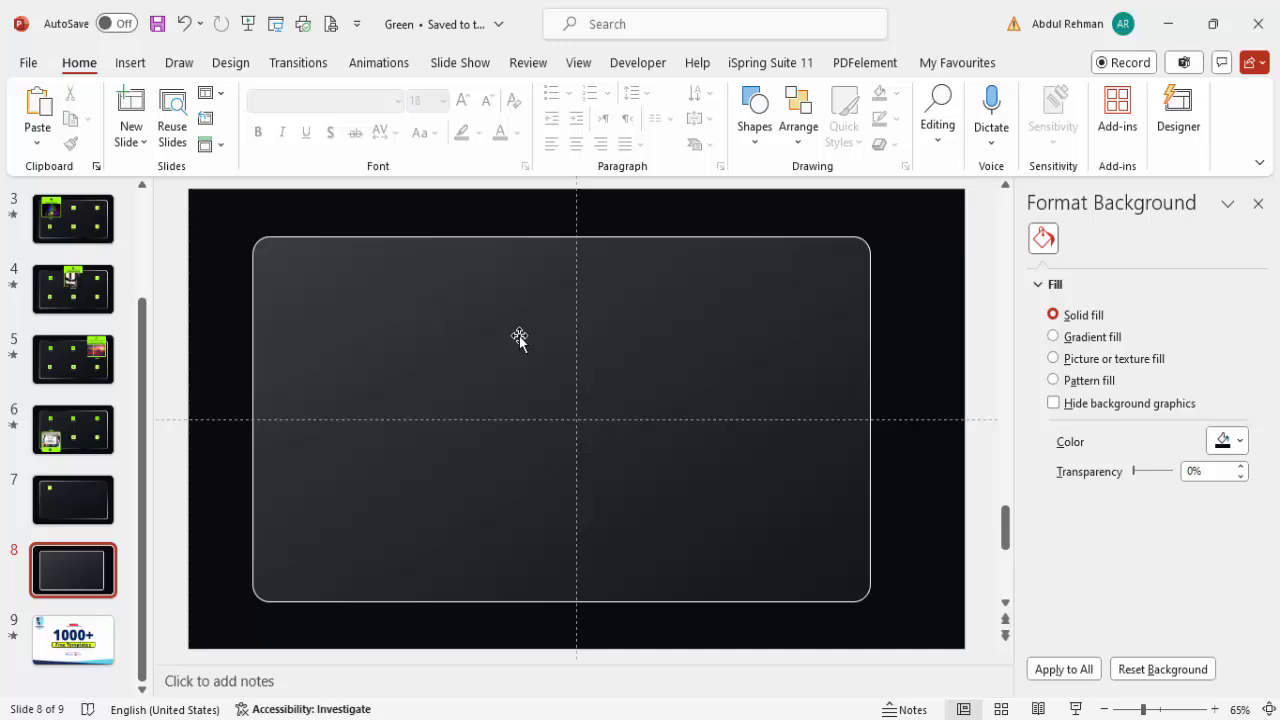
Step: Switch the panel's outline to a gradient line and remove its two middle gradient stops
{"action": "left_click", "coordinate": [754, 238]}
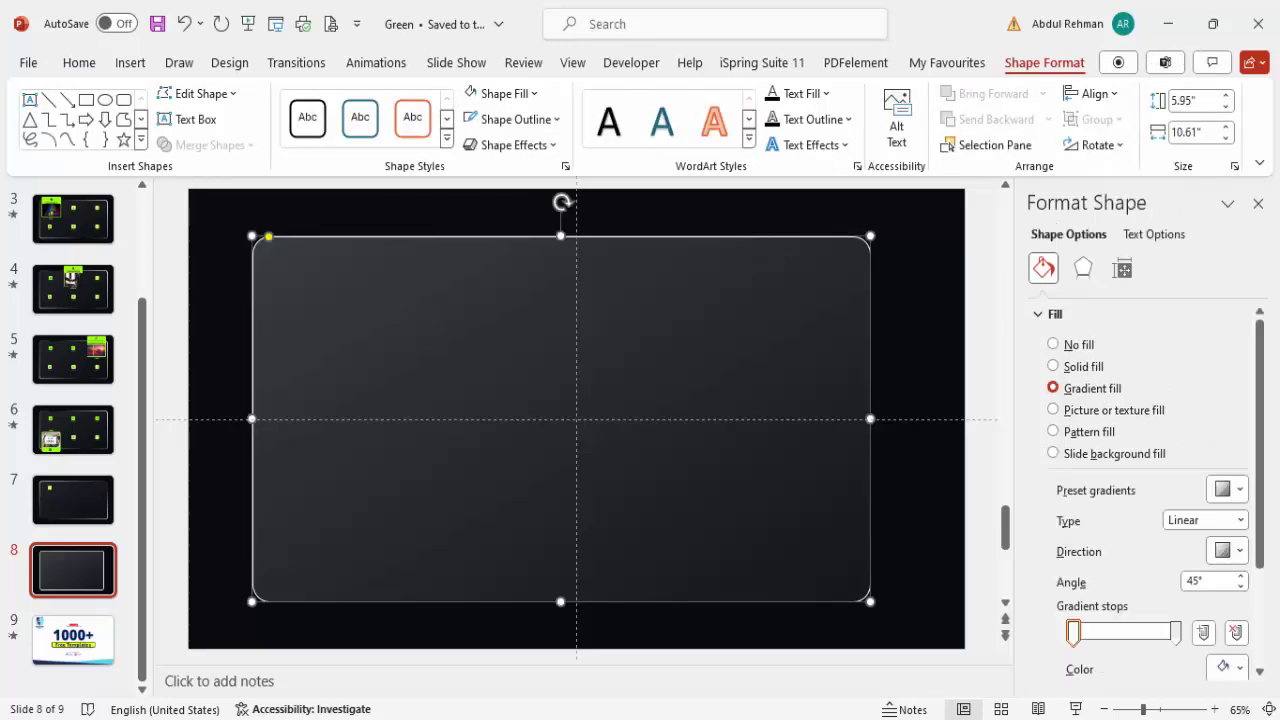
{"action": "left_click", "coordinate": [1040, 316]}
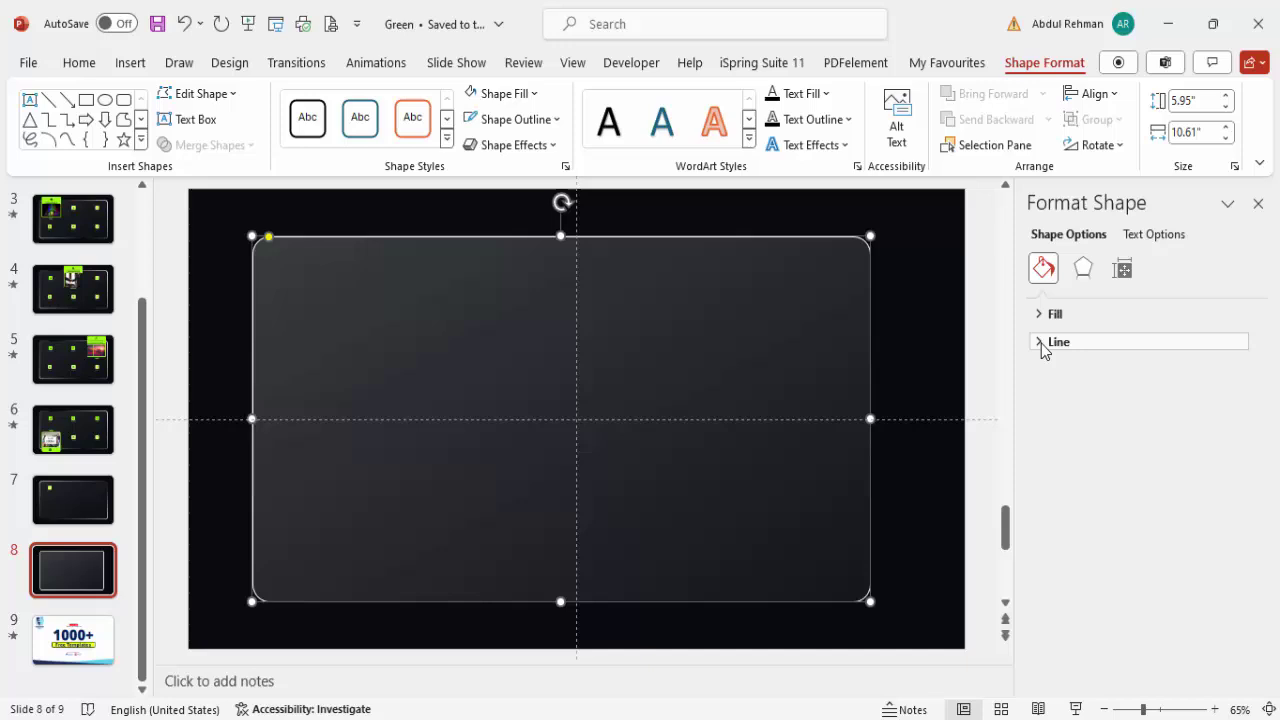
{"action": "left_click", "coordinate": [1043, 346]}
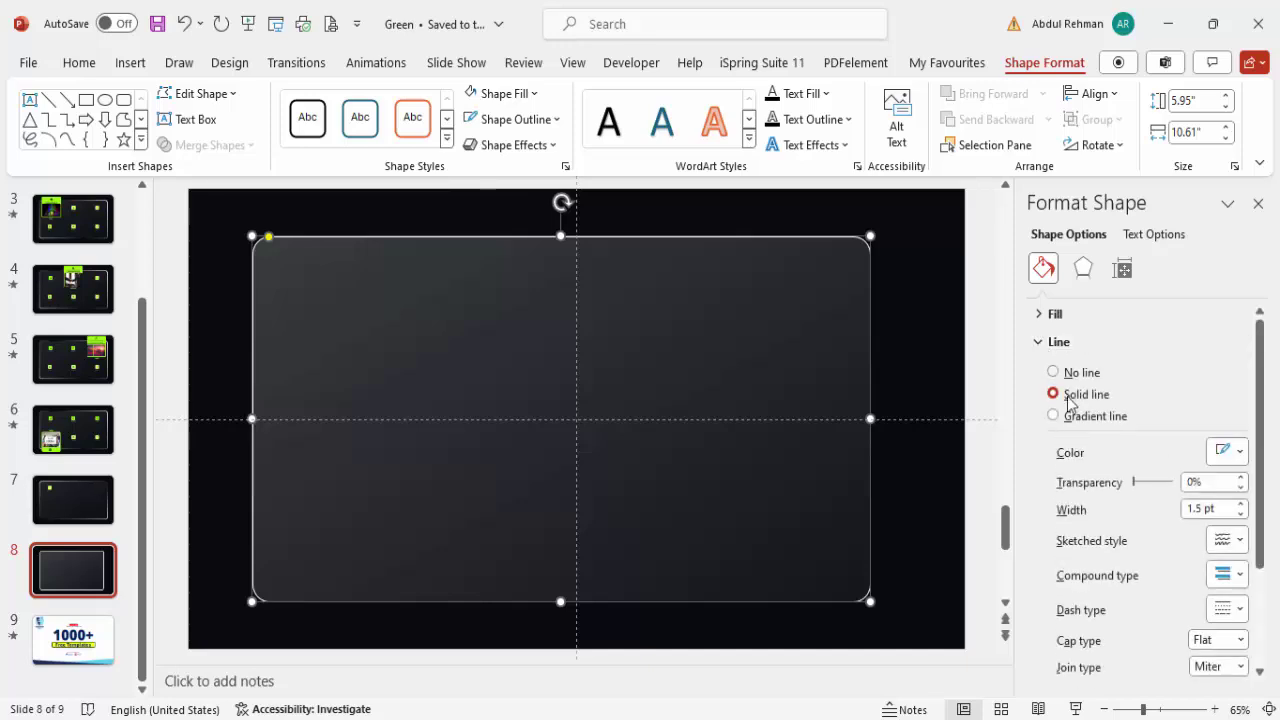
{"action": "left_click", "coordinate": [1054, 416]}
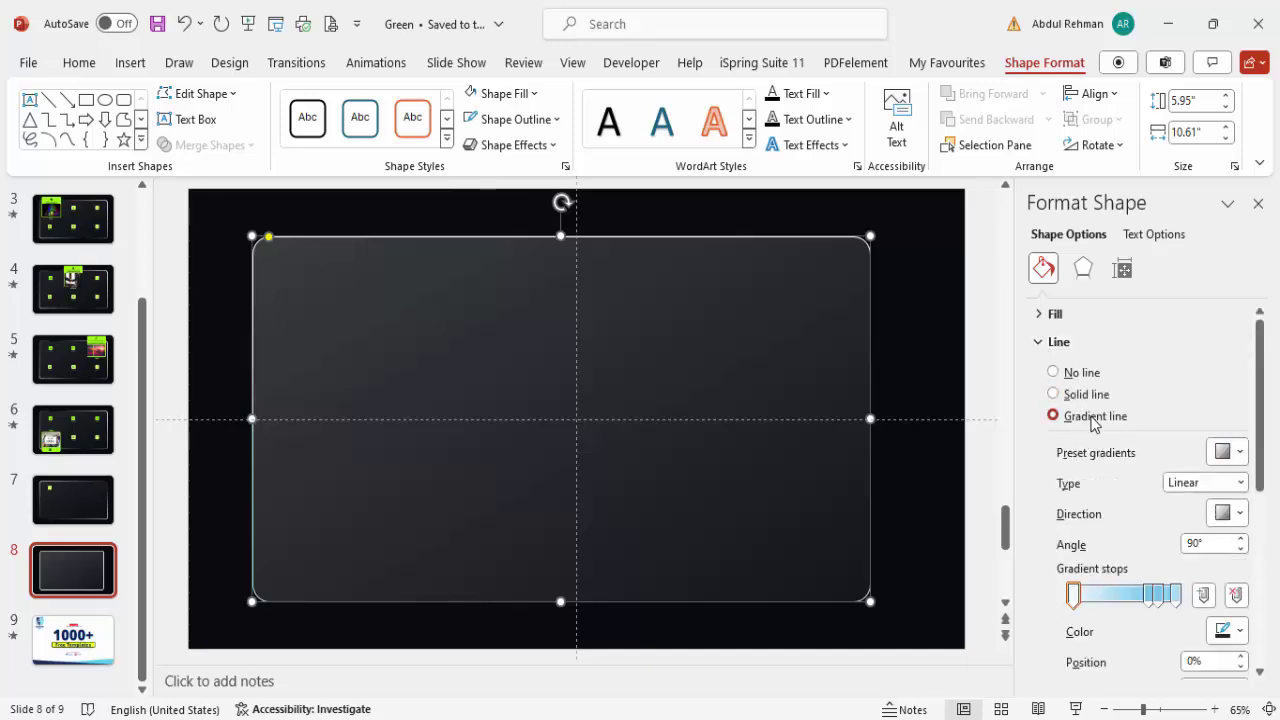
{"action": "left_click", "coordinate": [1158, 596]}
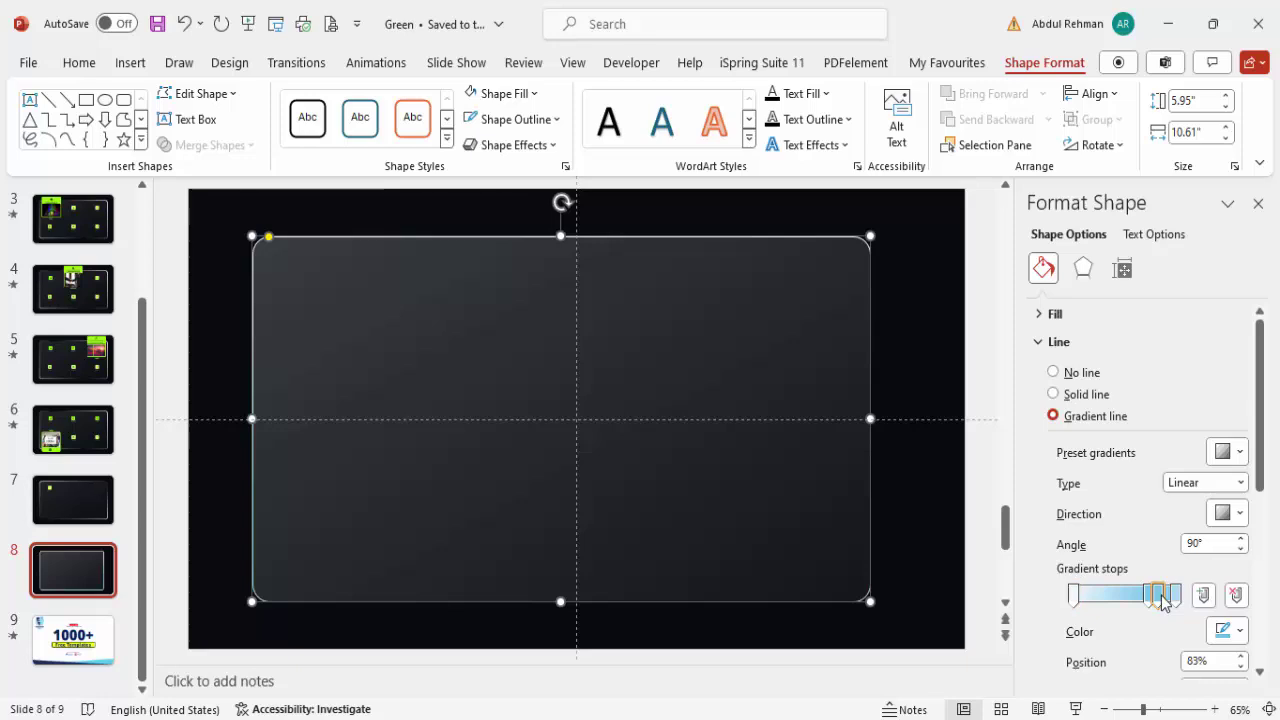
{"action": "left_click", "coordinate": [1236, 595]}
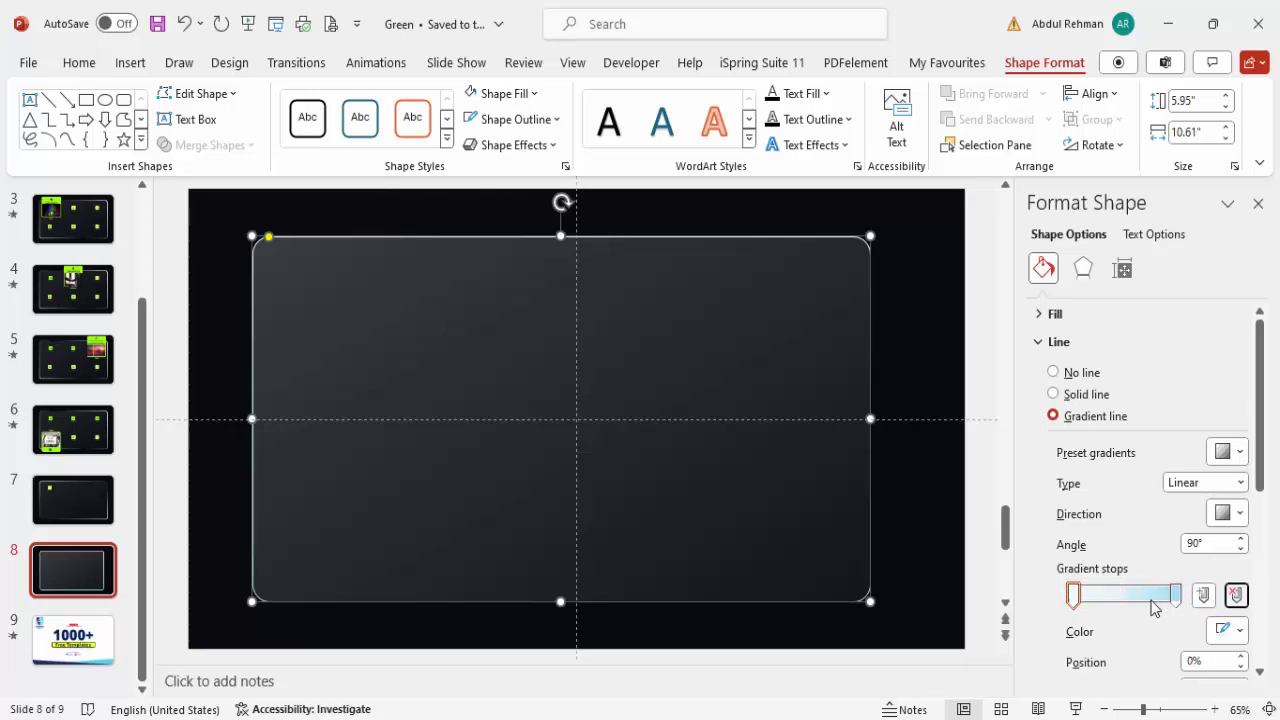
Step: Color the outline's first gradient stop white and its last gradient stop standard light blue
{"action": "left_click", "coordinate": [1228, 630]}
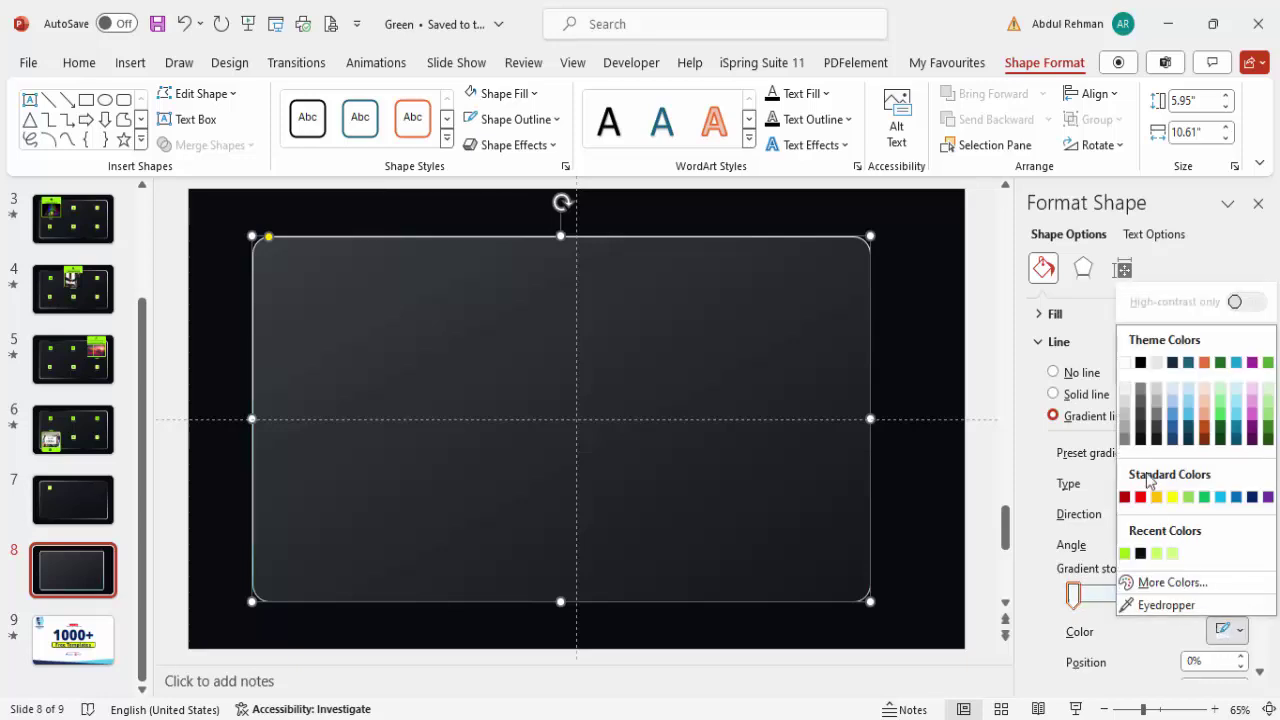
{"action": "left_click", "coordinate": [1125, 364]}
{"action": "left_click", "coordinate": [1171, 596]}
{"action": "left_click", "coordinate": [1228, 630]}
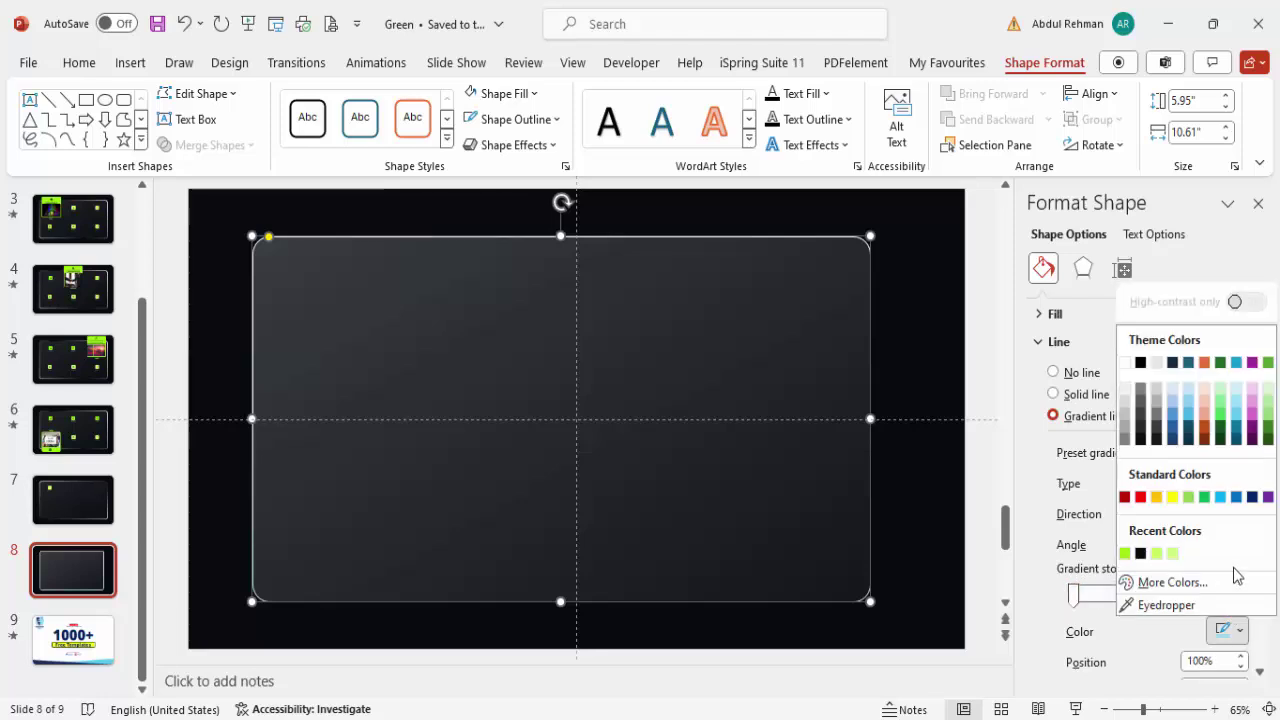
{"action": "left_click", "coordinate": [1220, 501]}
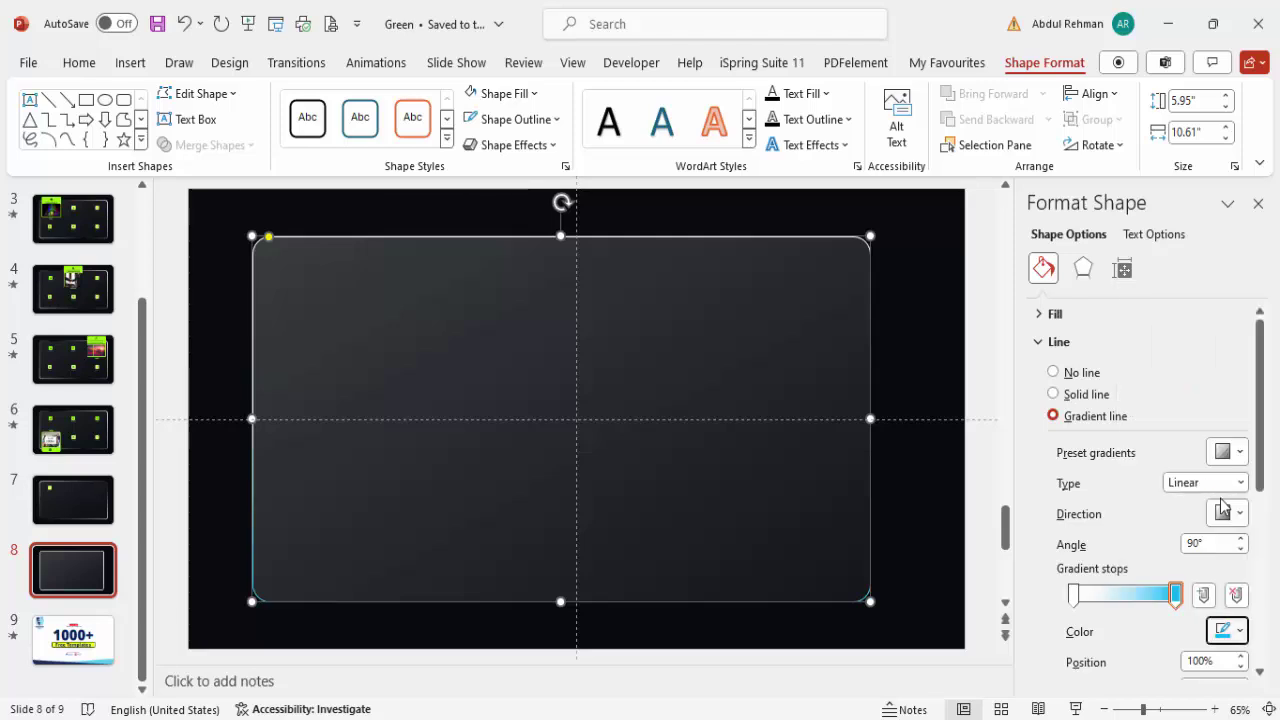
Step: Add a gradient stop to the outline at about 52% and color it with the recent black
{"action": "left_click", "coordinate": [1126, 596]}
{"action": "left_click", "coordinate": [1226, 630]}
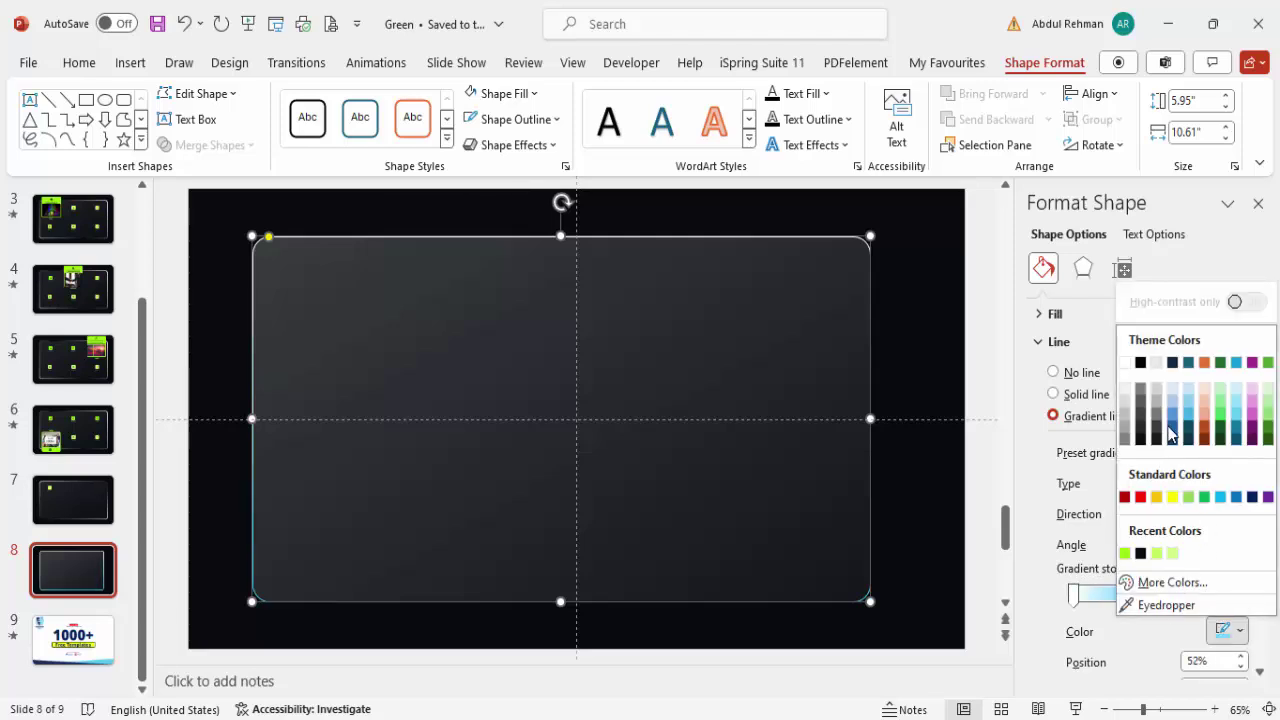
{"action": "left_click", "coordinate": [1141, 553]}
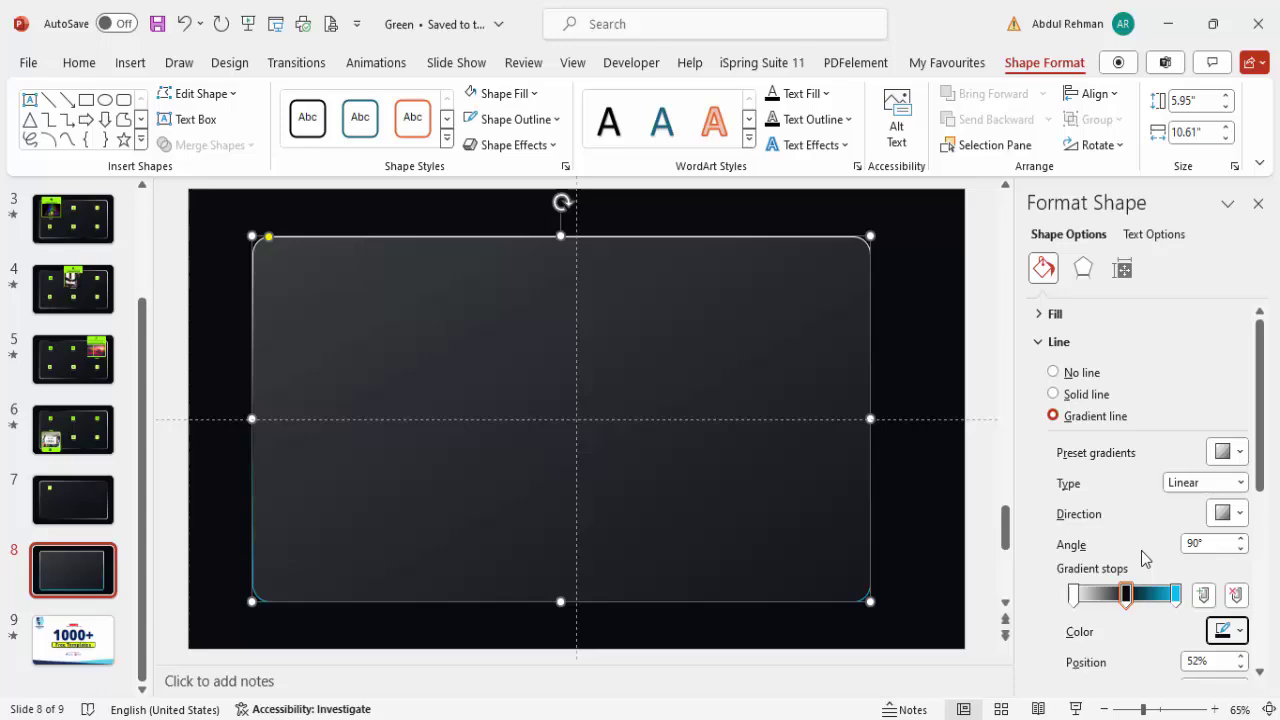
{"action": "left_click", "coordinate": [915, 359]}
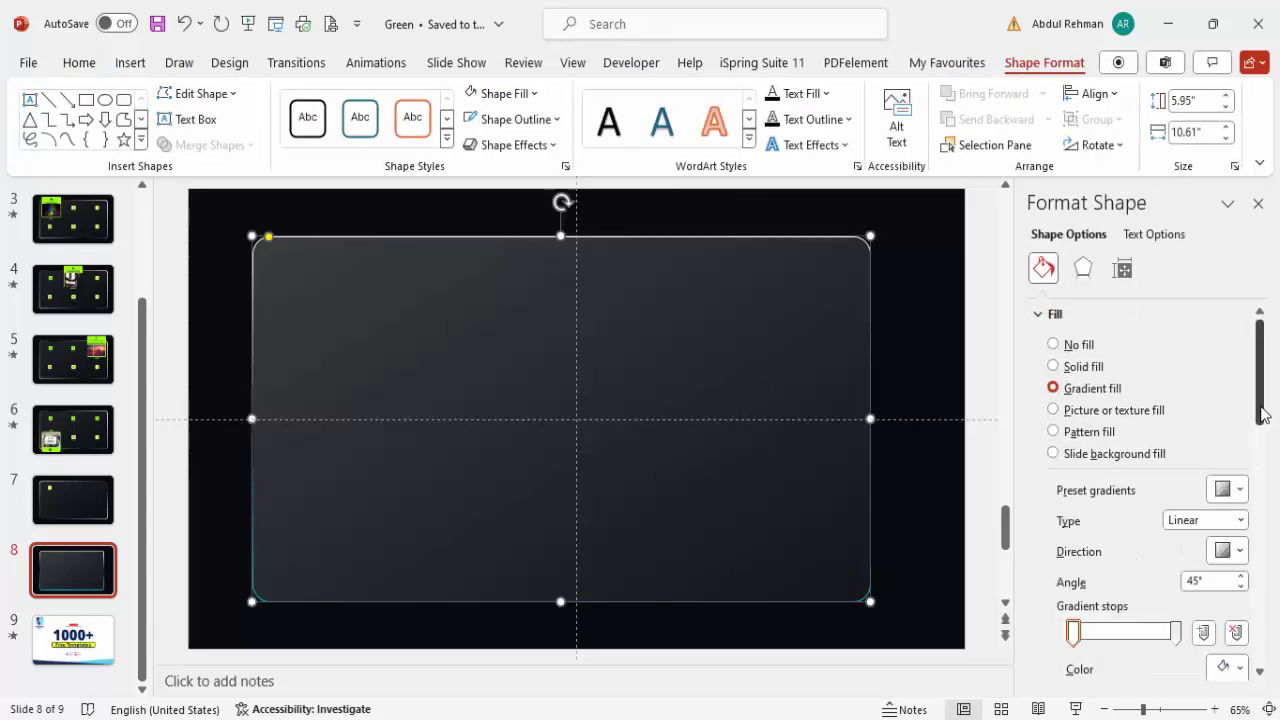
Step: Set the outline's linear gradient direction to diagonal from bottom left to top right, at 315°
{"action": "left_click_drag", "start_coordinate": [1262, 414], "coordinate": [1266, 570]}
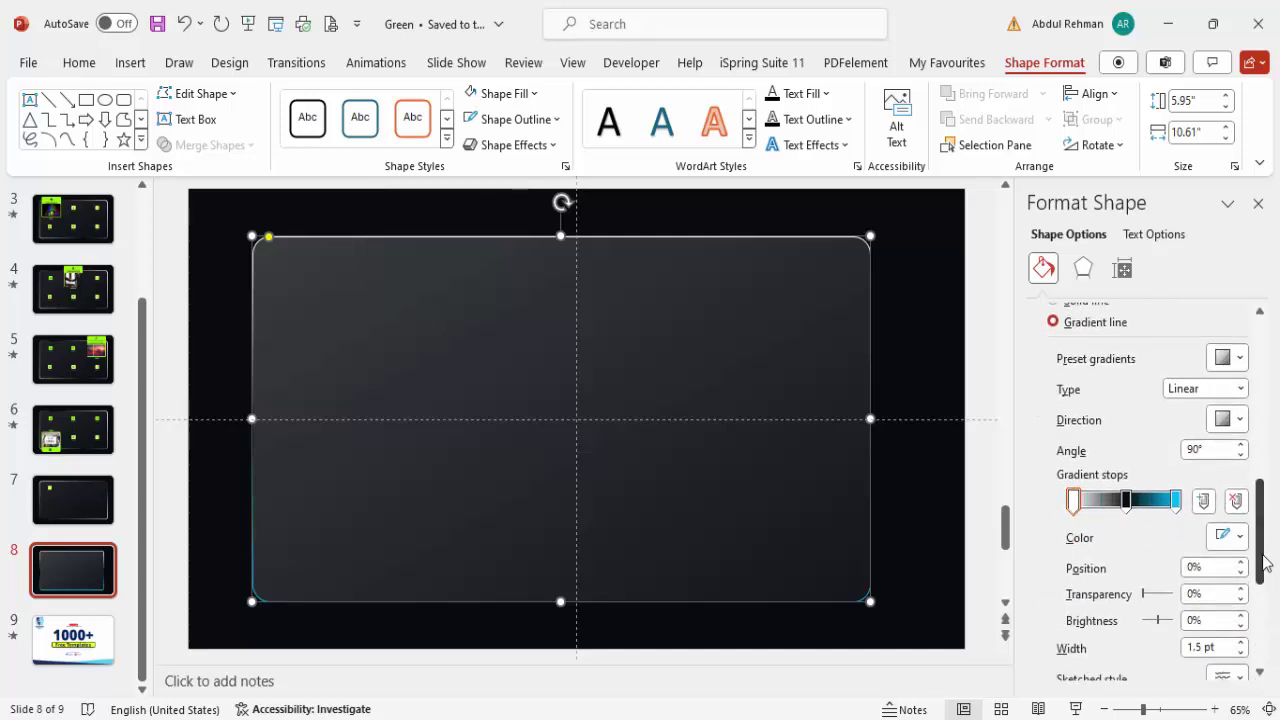
{"action": "left_click", "coordinate": [1224, 421]}
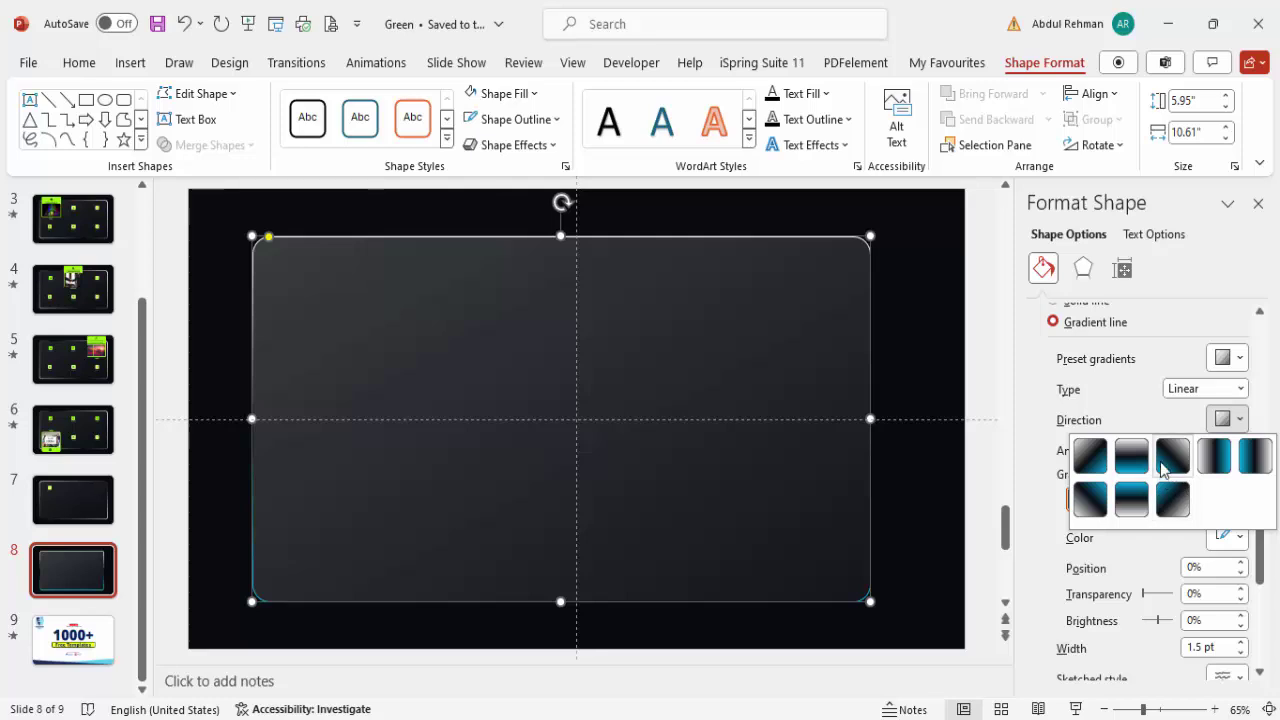
{"action": "left_click", "coordinate": [1088, 501]}
{"action": "left_click", "coordinate": [938, 358]}
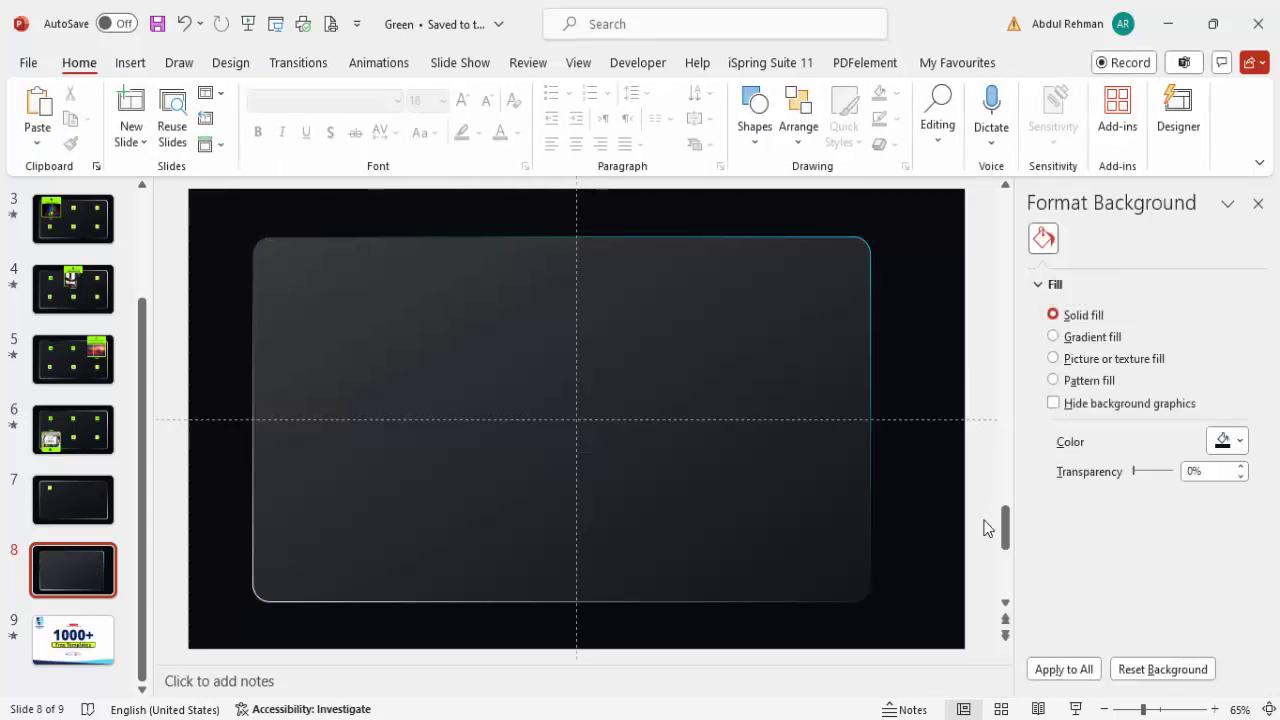
Step: Change the color of the outline's last gradient stop to a gray shade of the white theme color
{"action": "left_click", "coordinate": [808, 374]}
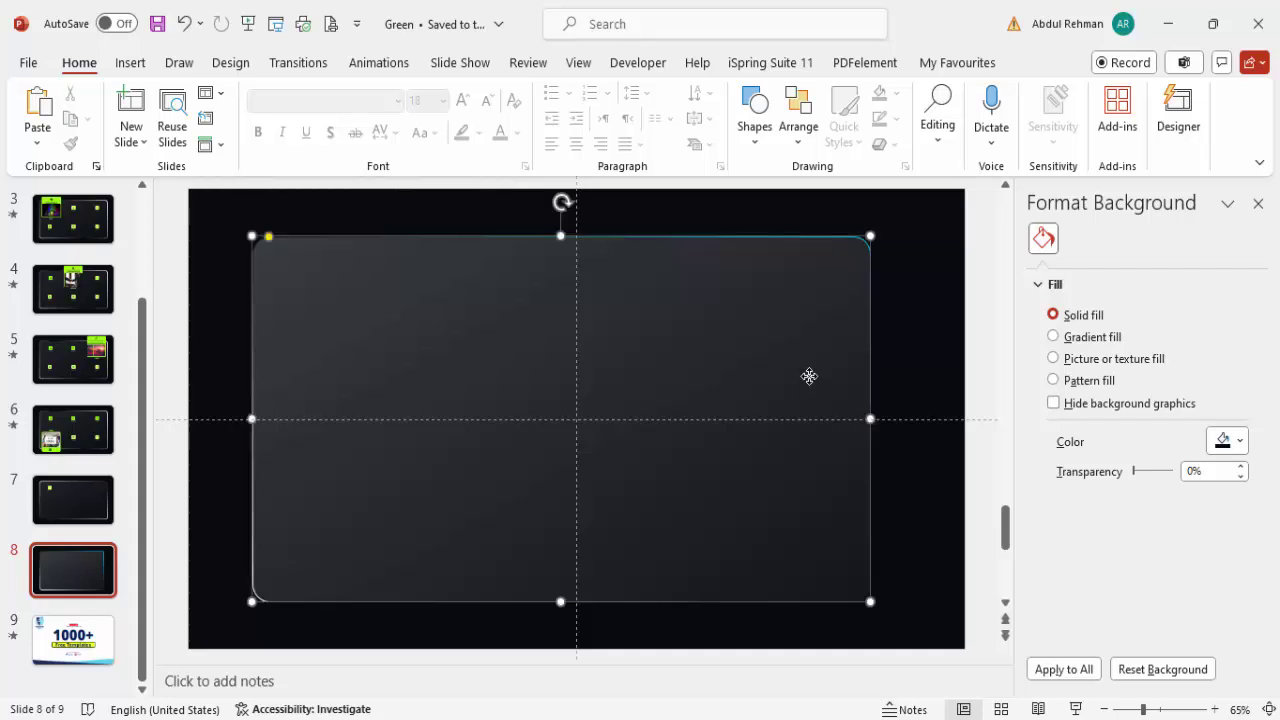
{"action": "scroll", "coordinate": [1263, 432], "scroll_direction": "down", "scroll_amount": 3}
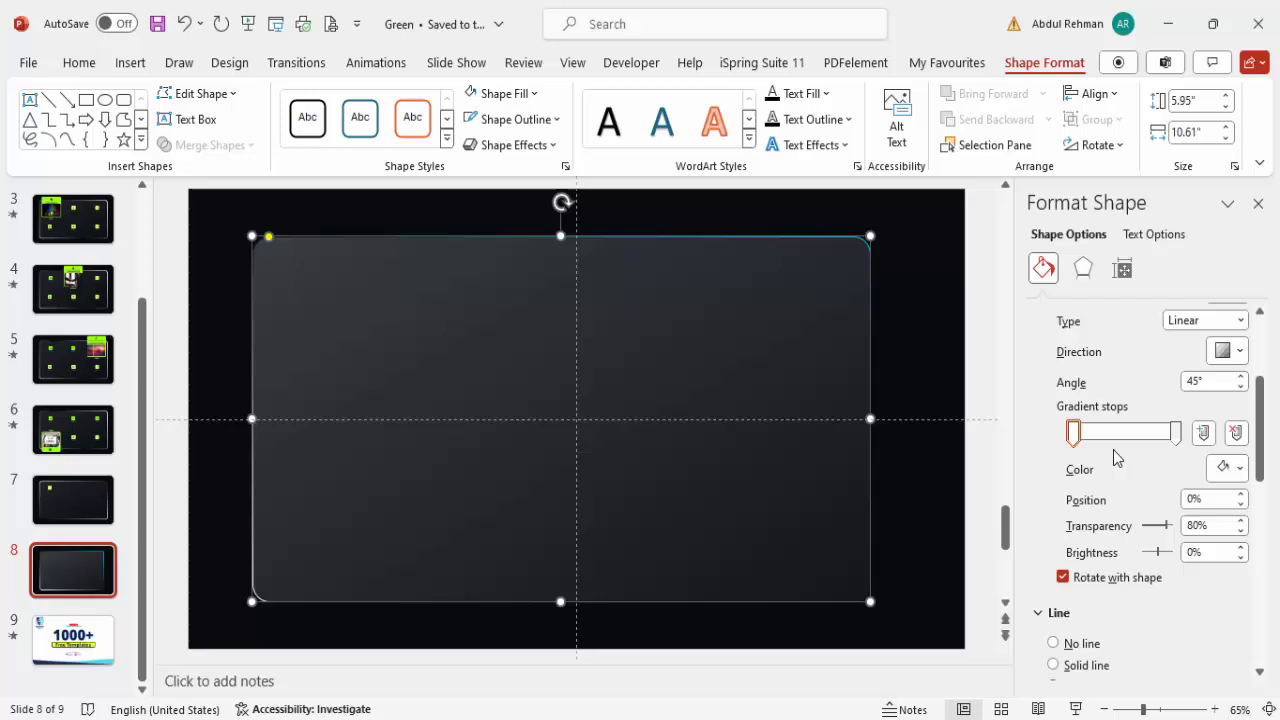
{"action": "left_click_drag", "start_coordinate": [1262, 440], "coordinate": [1262, 577]}
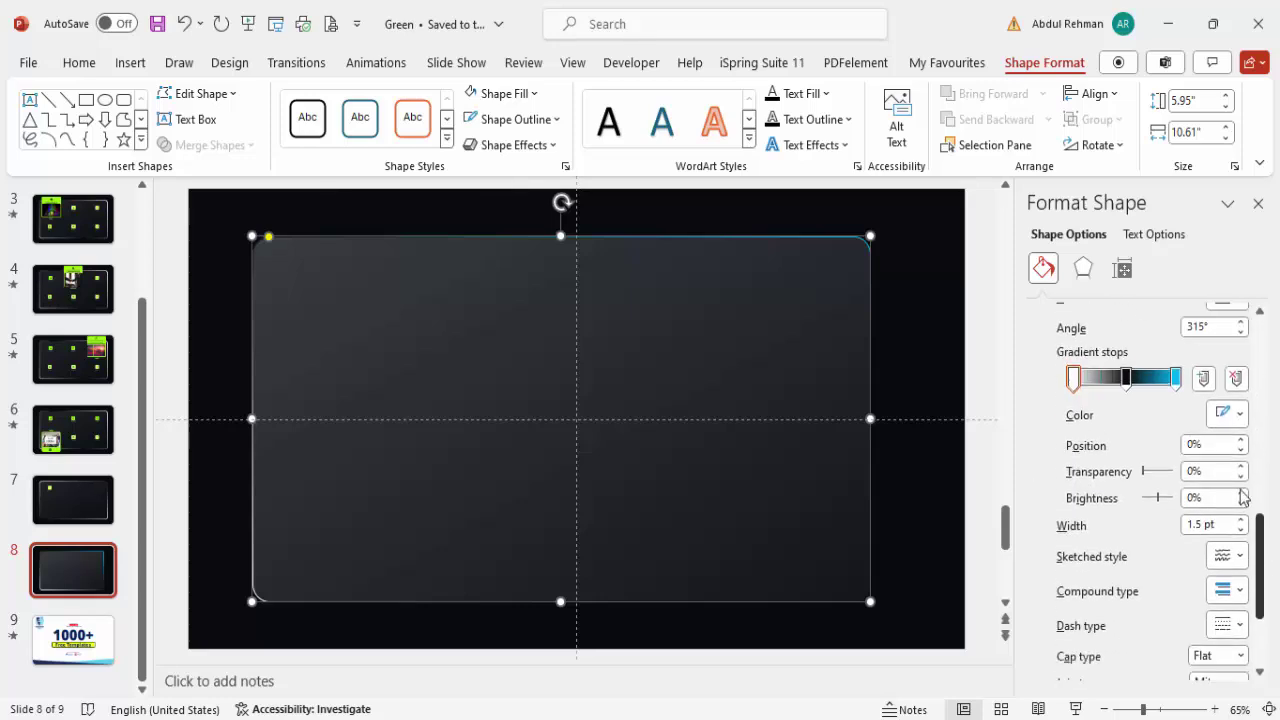
{"action": "left_click", "coordinate": [1176, 378]}
{"action": "left_click", "coordinate": [1238, 414]}
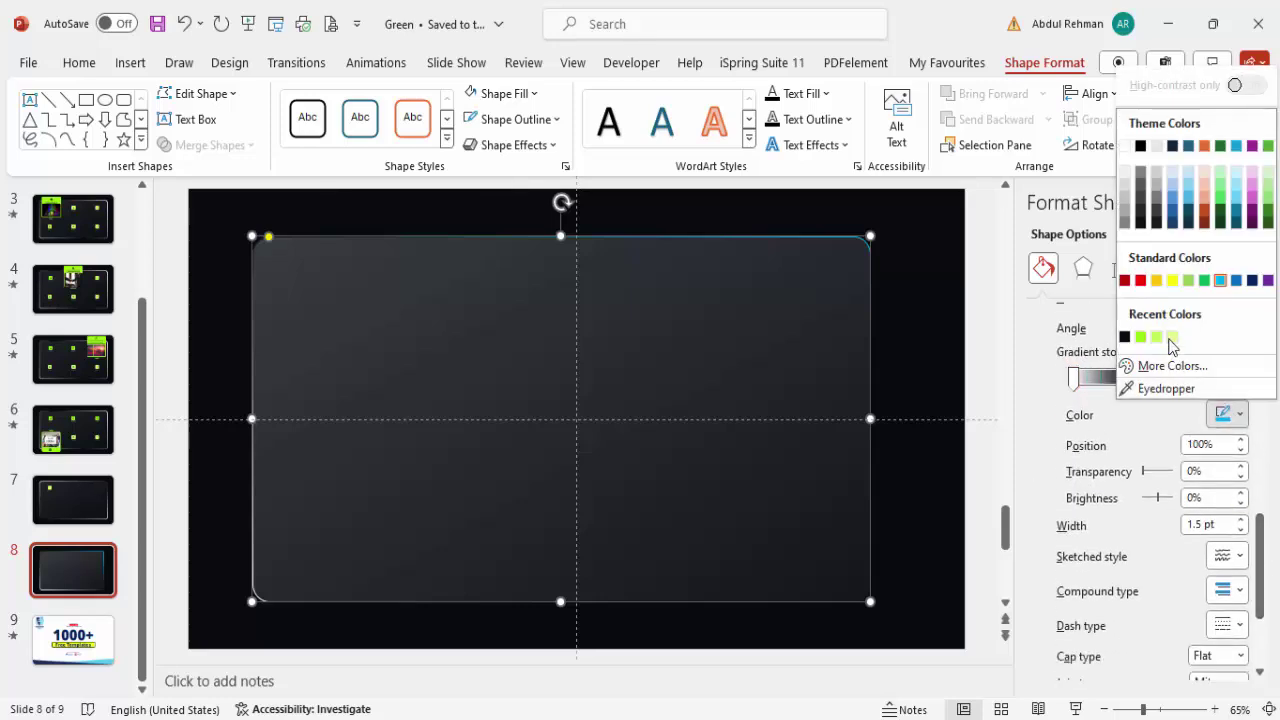
{"action": "left_click", "coordinate": [1126, 207]}
{"action": "left_click", "coordinate": [918, 456]}
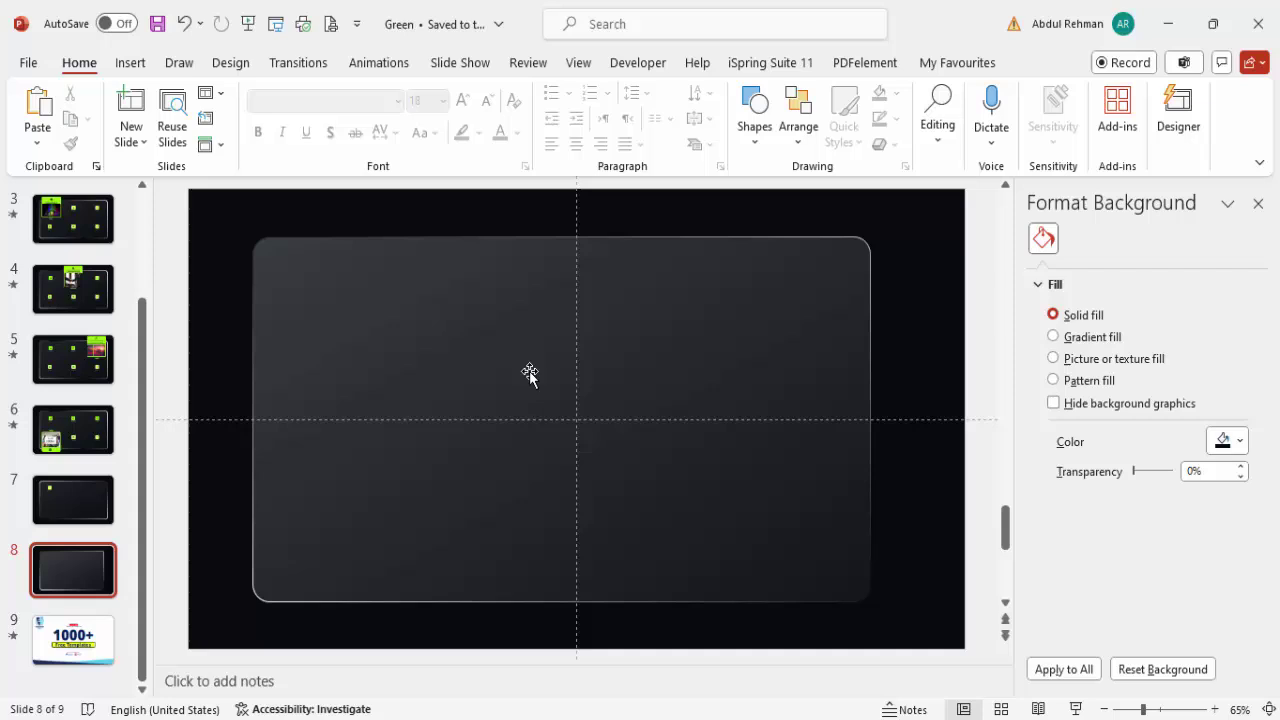
Step: Draw a rounded rectangle about 0.97" square near the panel's upper-left corner
{"action": "left_click", "coordinate": [124, 63]}
{"action": "left_click", "coordinate": [415, 115]}
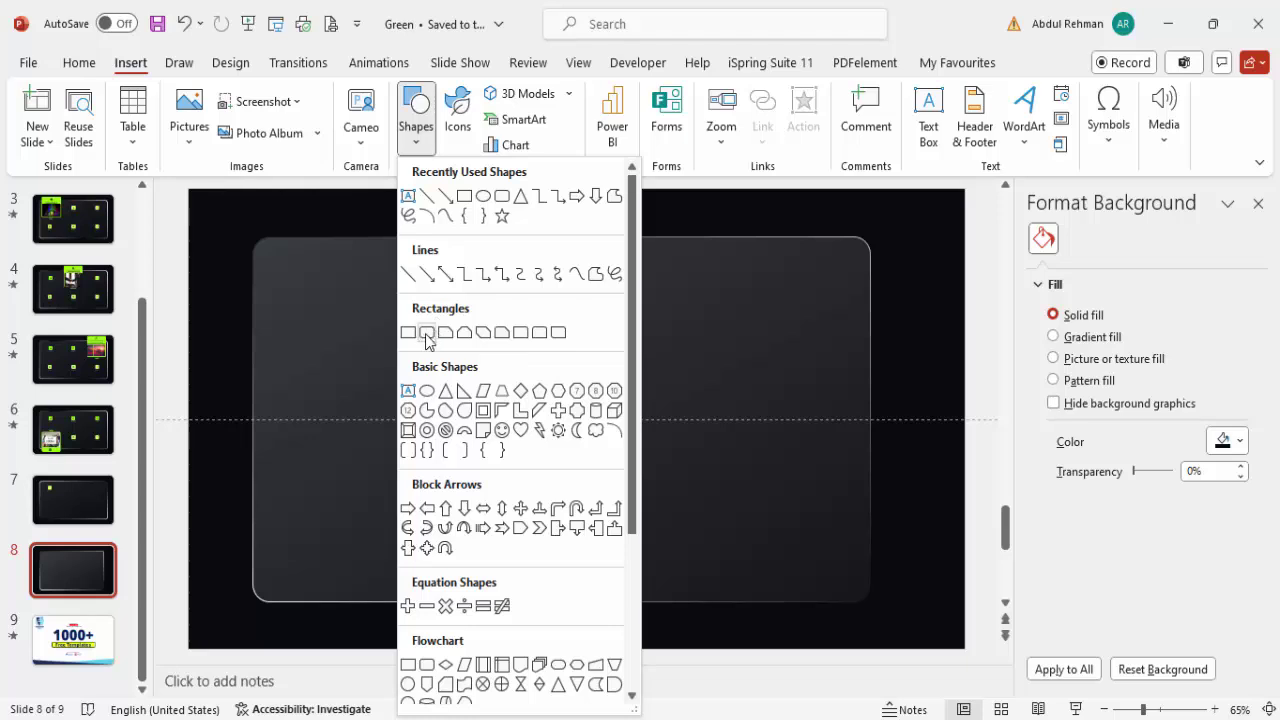
{"action": "left_click", "coordinate": [427, 333]}
{"action": "left_click_drag", "start_coordinate": [325, 278], "coordinate": [382, 337]}
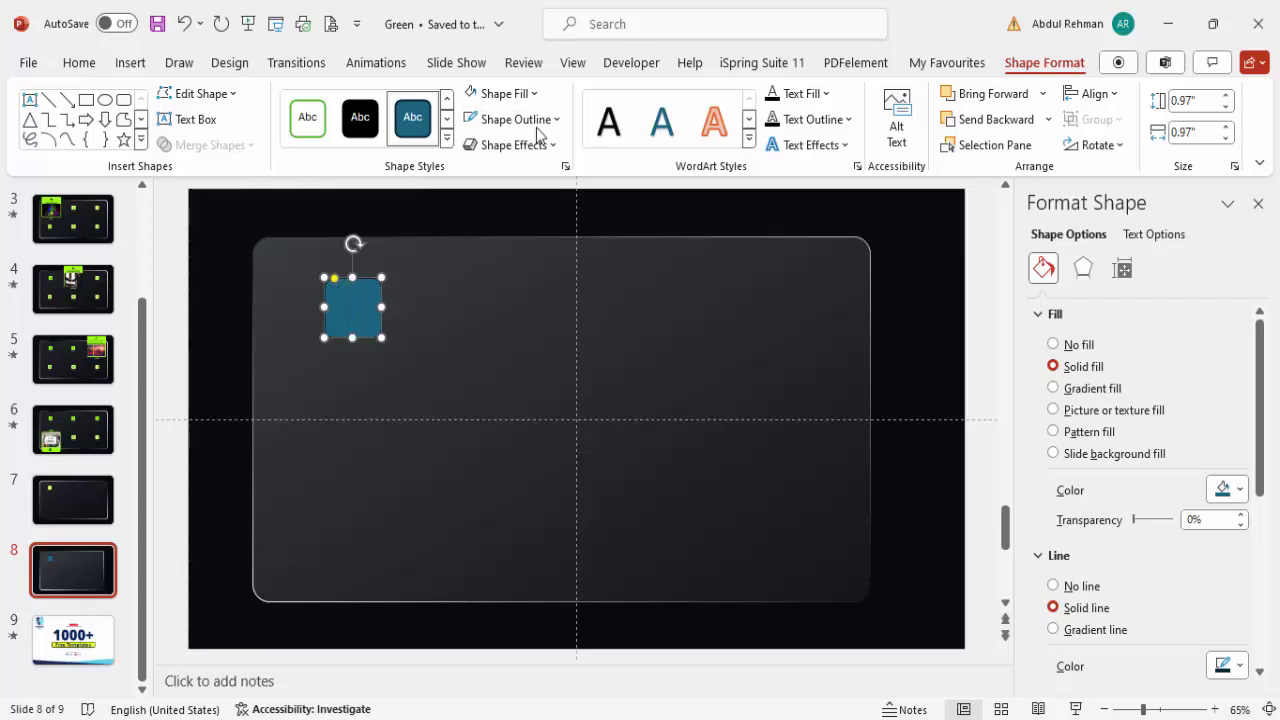
Step: Remove the small square's outline and fill it with the recent light lime green
{"action": "left_click", "coordinate": [547, 122]}
{"action": "left_click", "coordinate": [519, 436]}
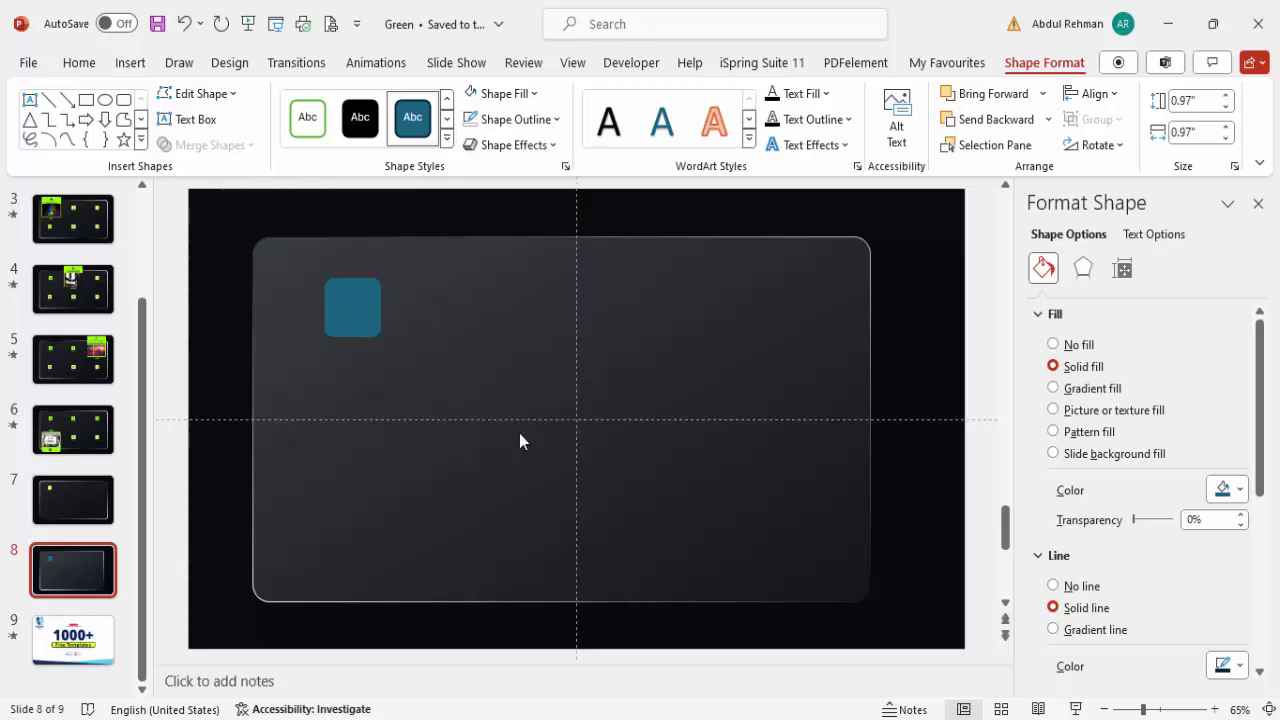
{"action": "left_click", "coordinate": [505, 93]}
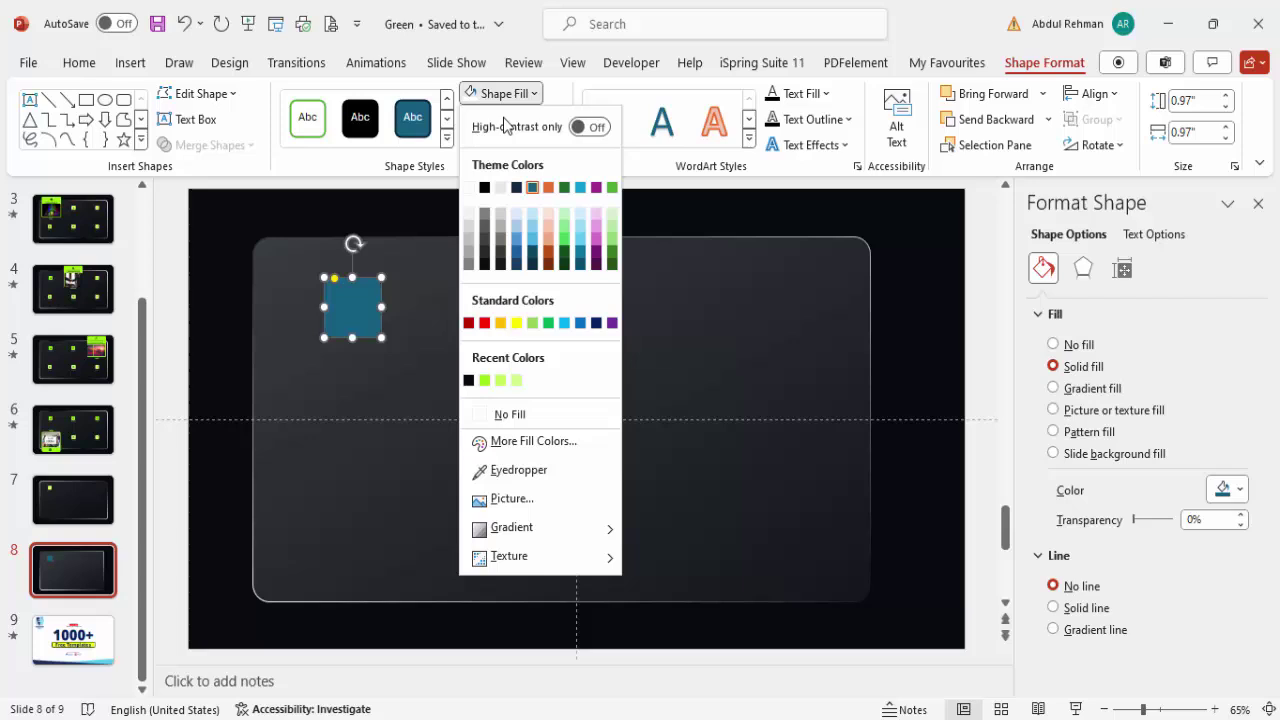
{"action": "left_click", "coordinate": [500, 385]}
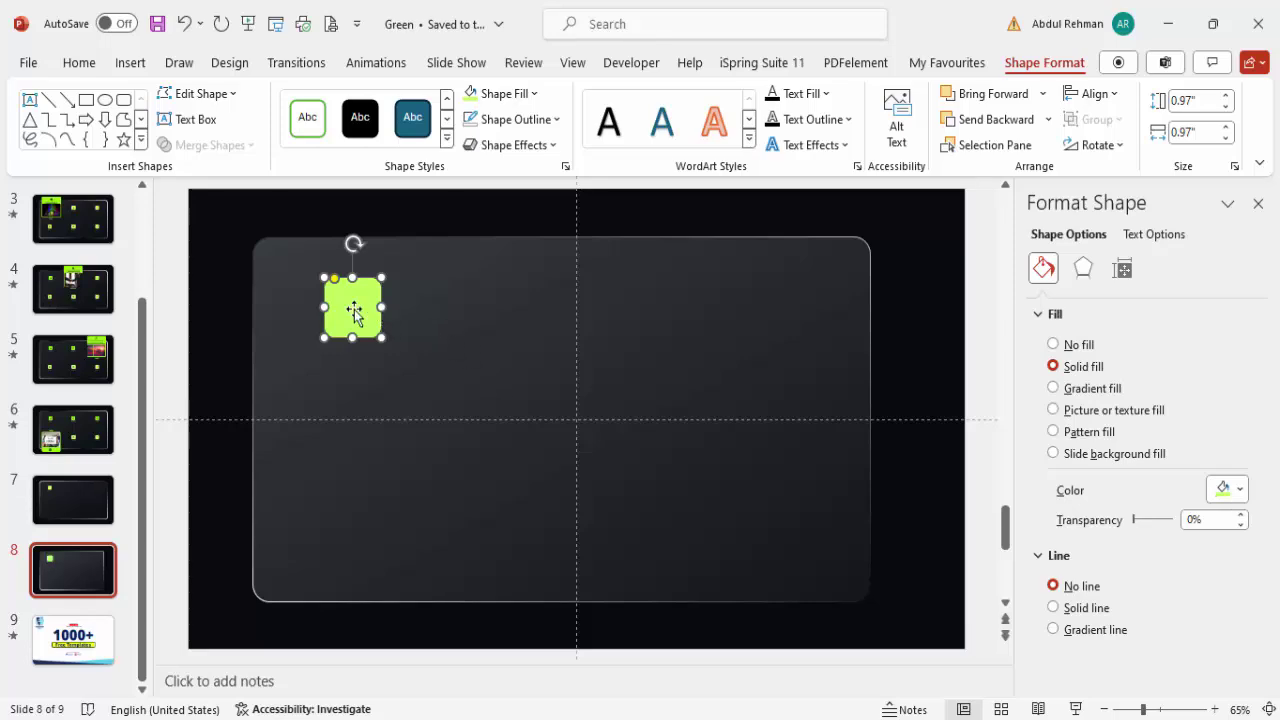
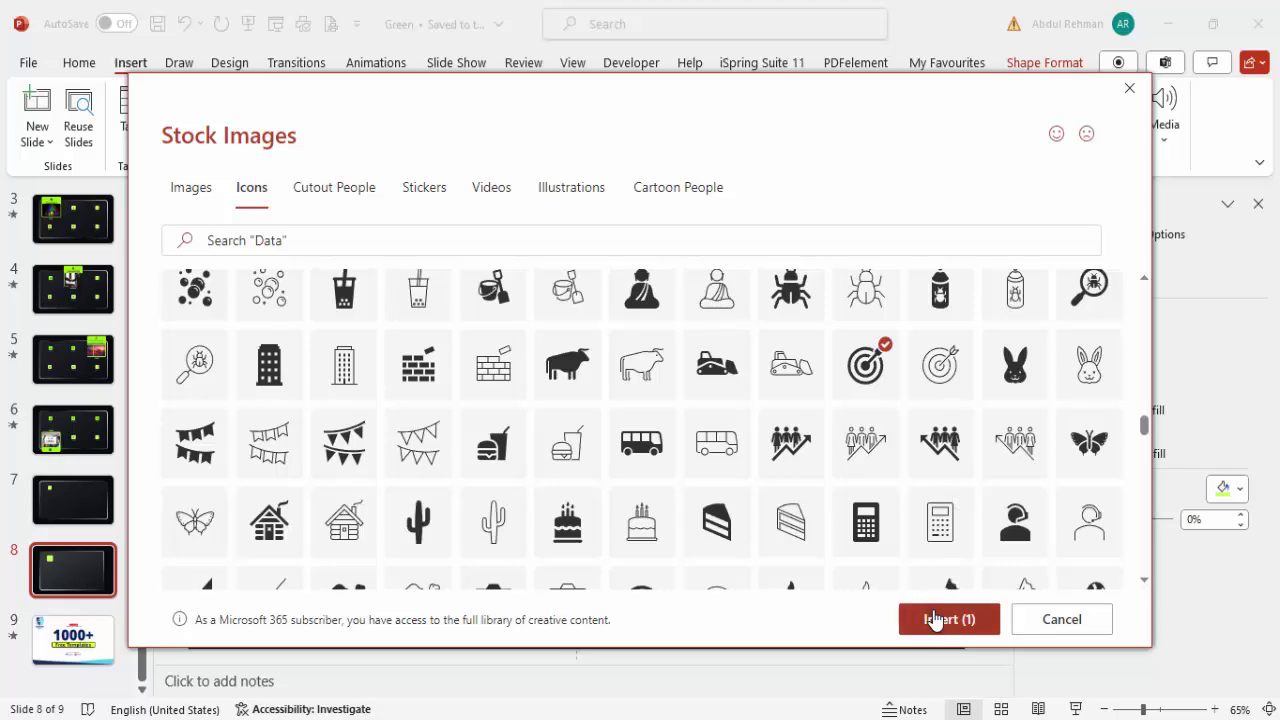
Step: Insert the solid bullseye target icon from the stock icons and set its height to 0.3"
{"action": "left_click", "coordinate": [960, 619]}
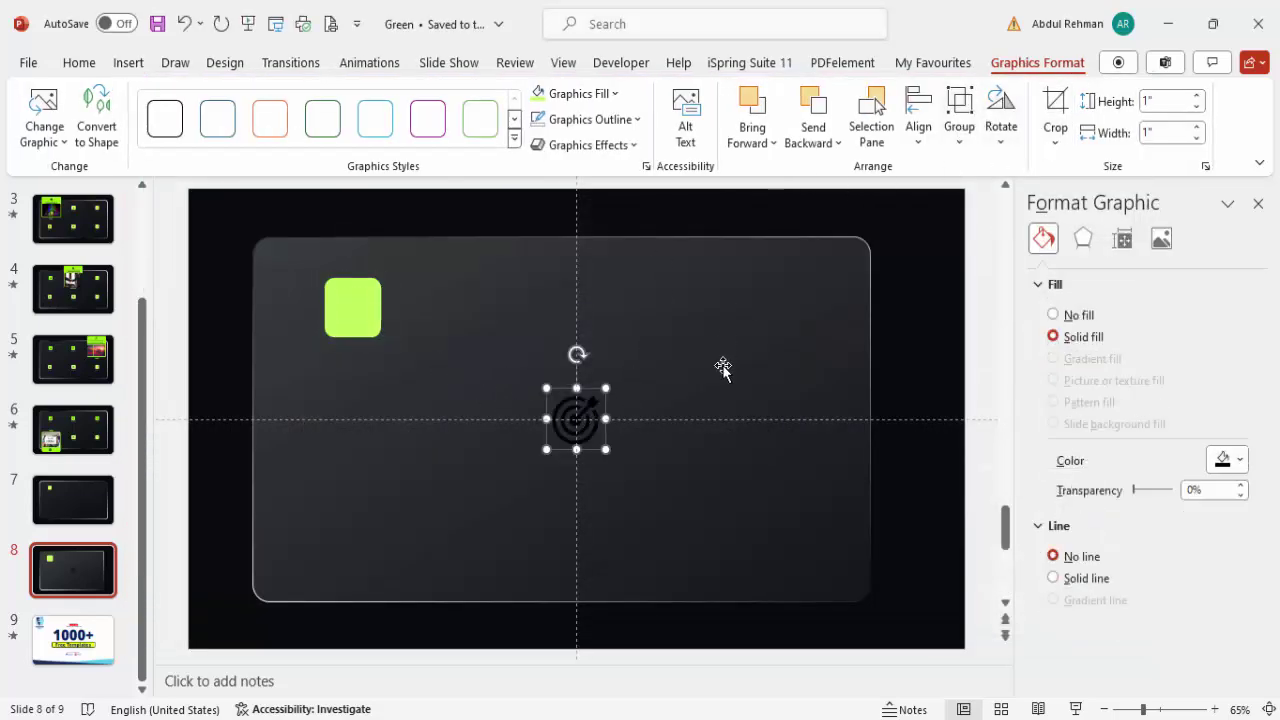
{"action": "left_click", "coordinate": [1167, 101]}
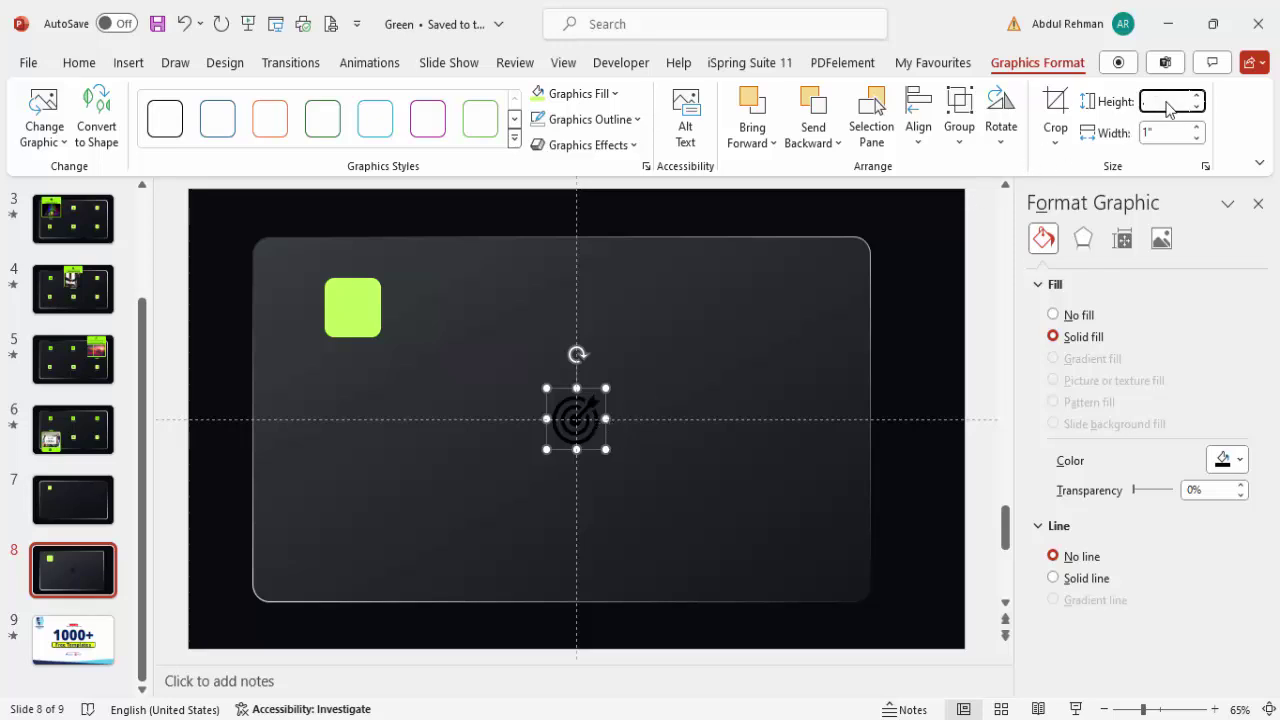
{"action": "type", "text": "0.3"}
{"action": "key", "text": "Return"}
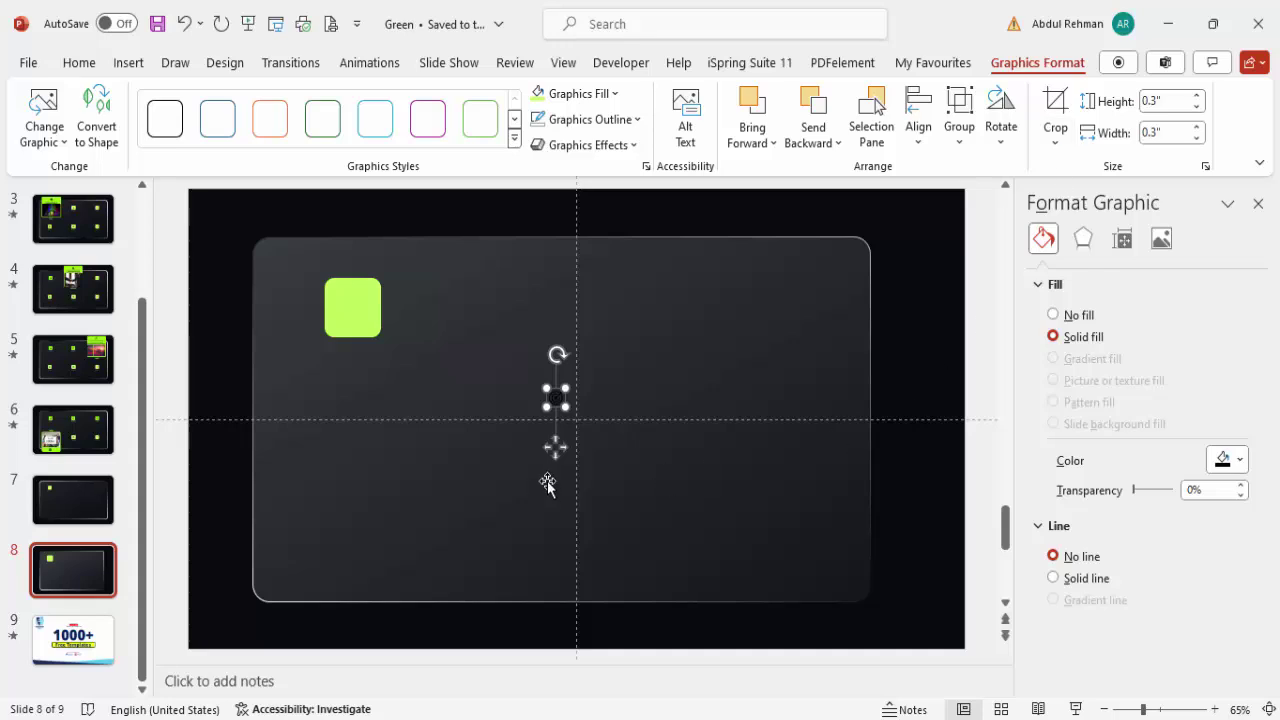
Step: Move the target icon onto the lime-green tile, set its height to 0.5" and center it on the tile
{"action": "left_click_drag", "start_coordinate": [556, 448], "coordinate": [353, 356]}
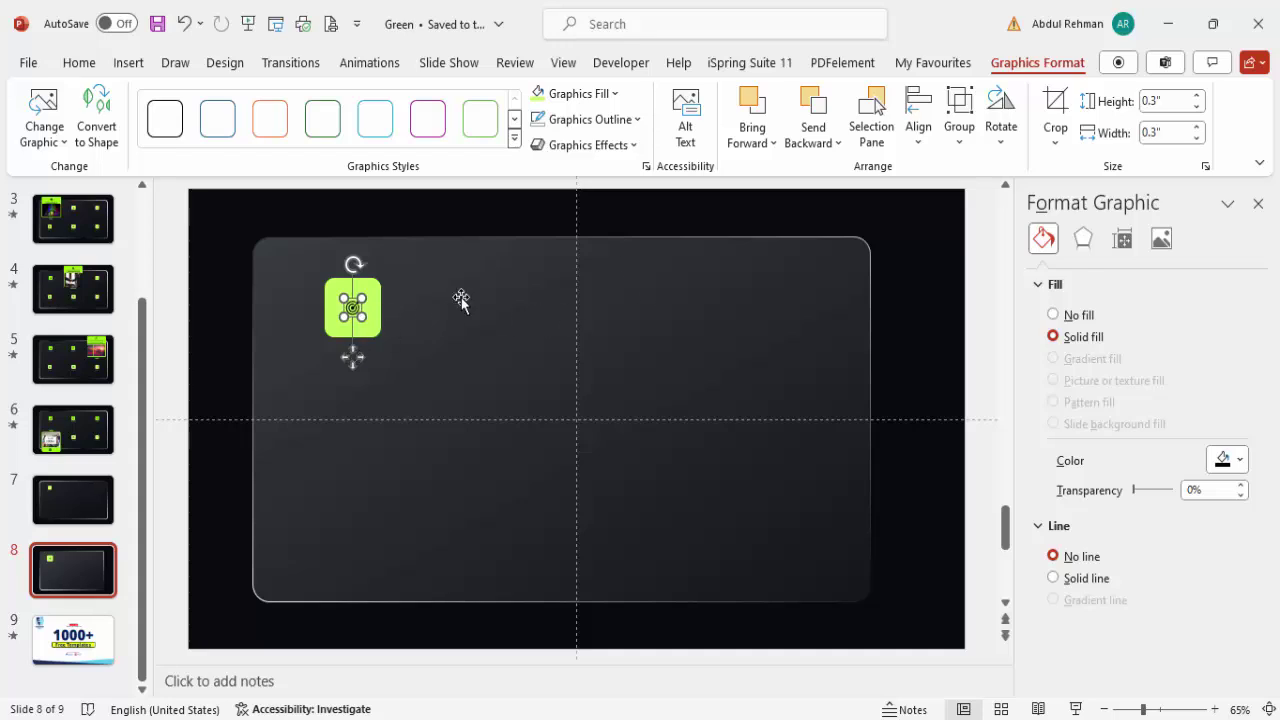
{"action": "left_click", "coordinate": [1163, 100]}
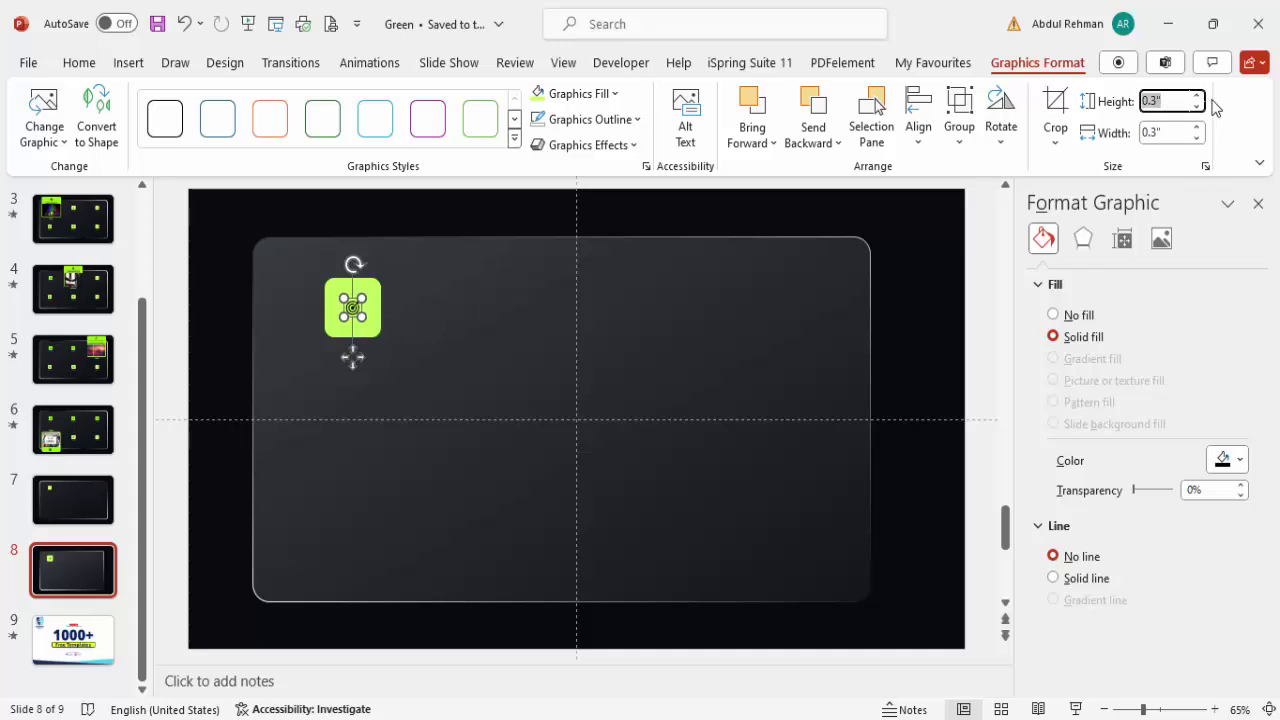
{"action": "key", "text": "Return"}
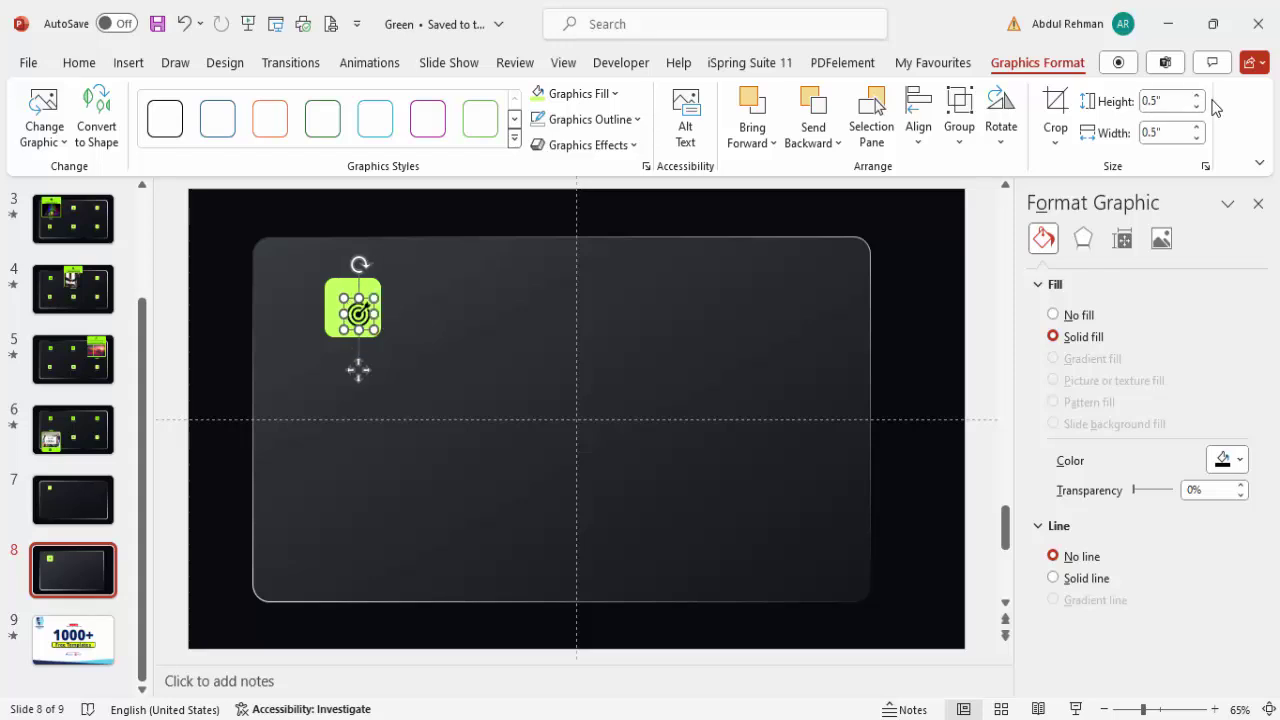
{"action": "left_click", "coordinate": [357, 368]}
{"action": "left_click", "coordinate": [354, 367]}
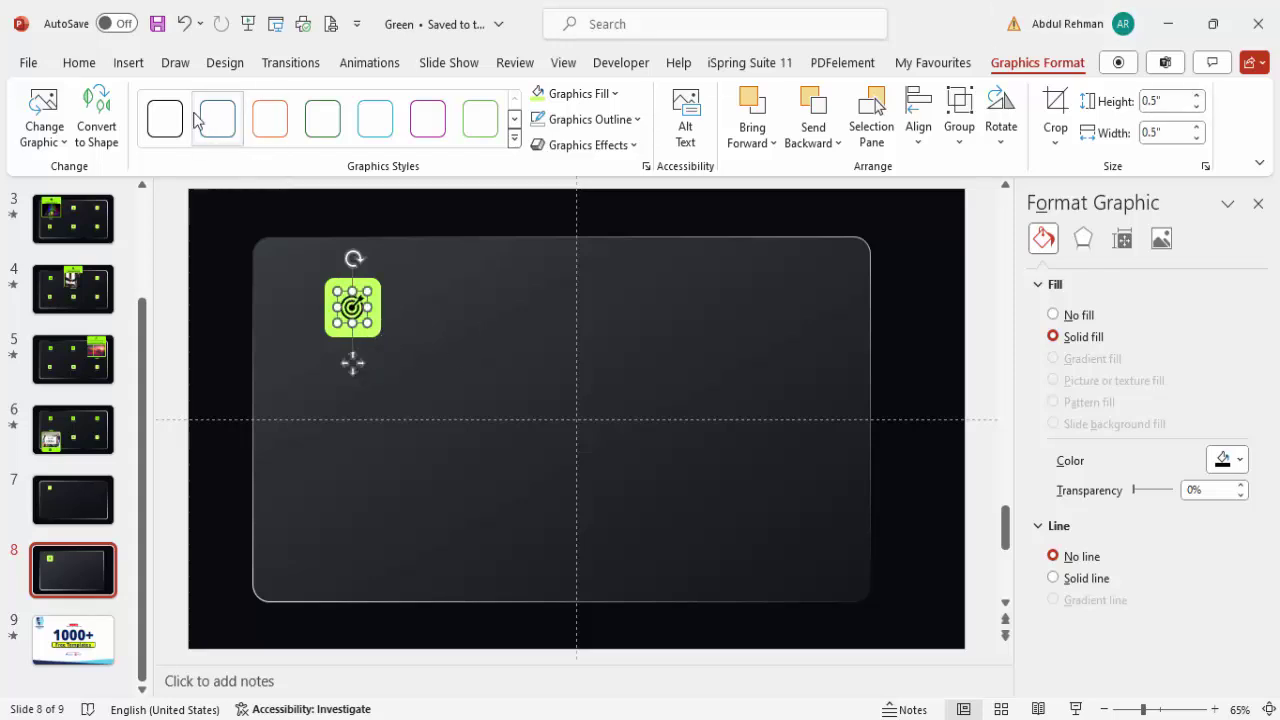
Step: Add a text box reading "OBJECTIVE" just below the lime-green tile
{"action": "left_click", "coordinate": [140, 70]}
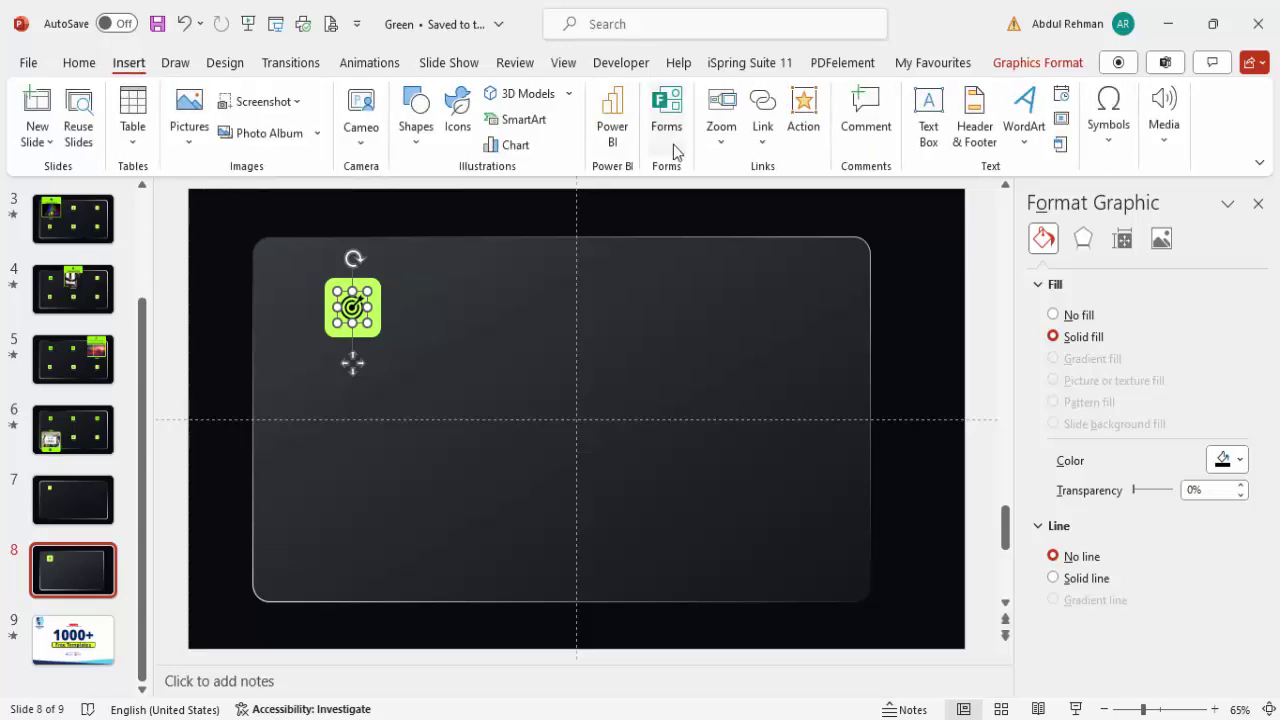
{"action": "left_click", "coordinate": [928, 126]}
{"action": "left_click_drag", "start_coordinate": [306, 354], "coordinate": [401, 380]}
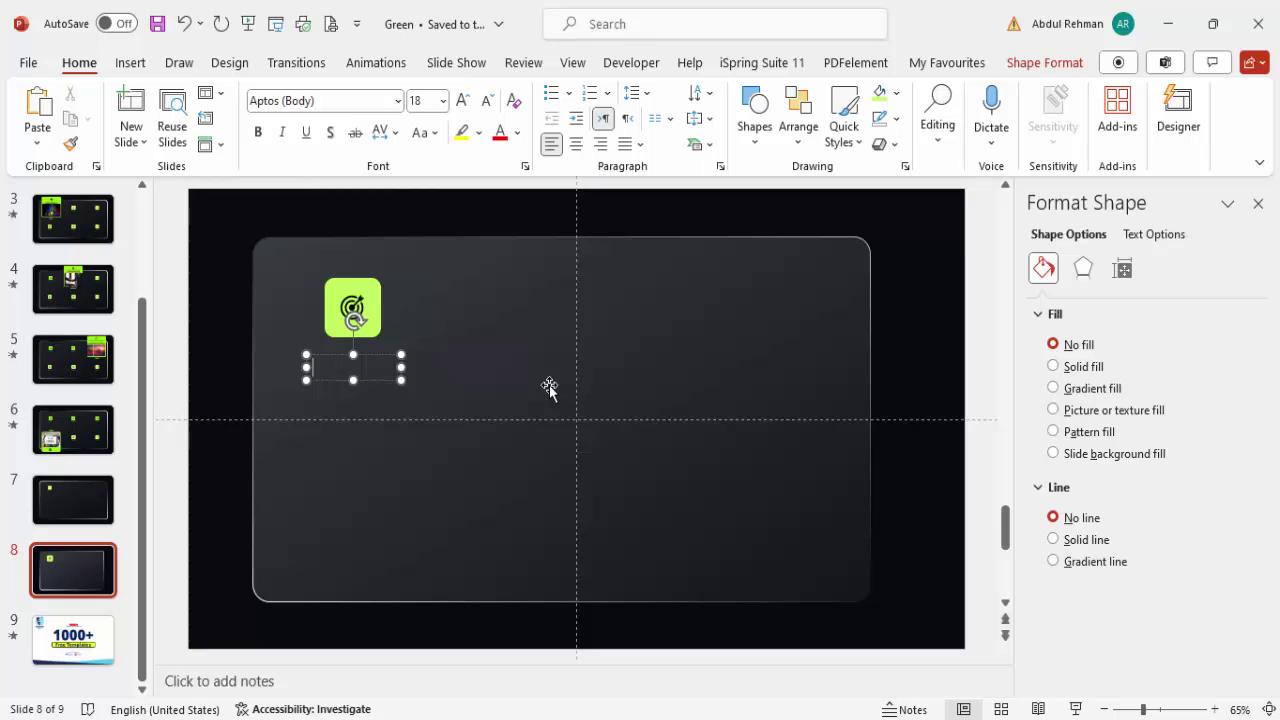
{"action": "type", "text": "OBJECTIVE"}
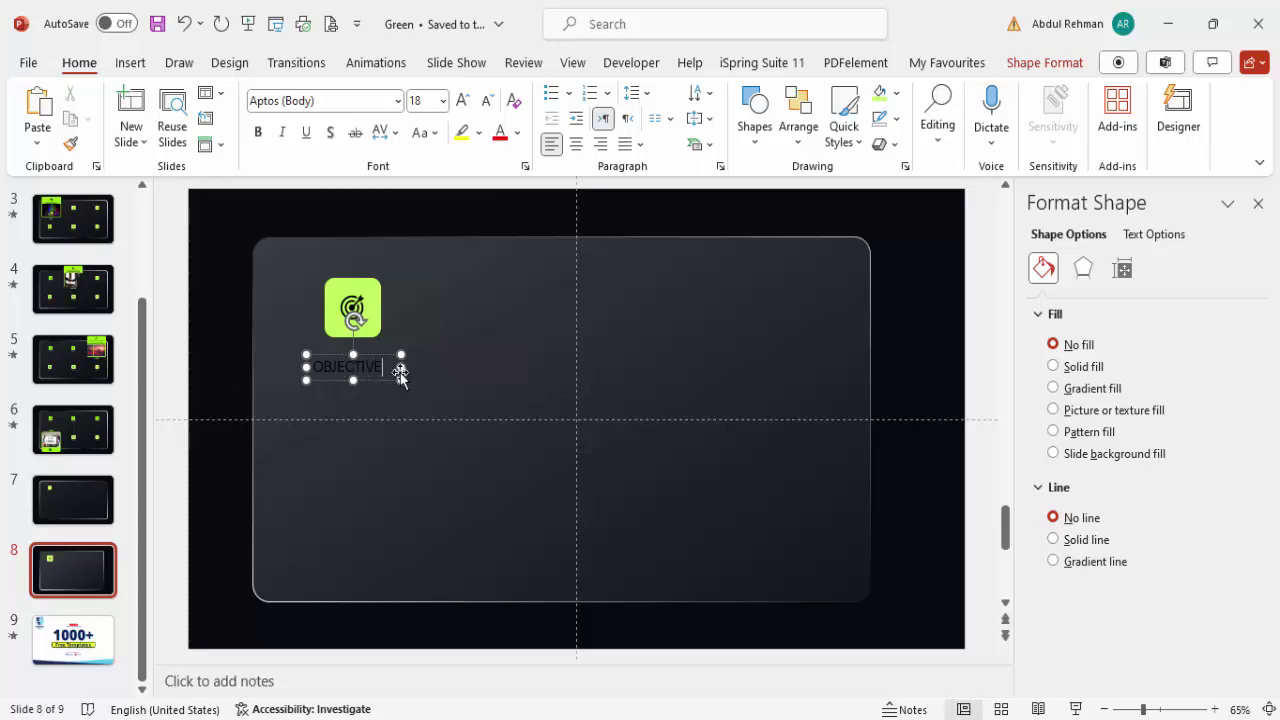
Step: Change the OBJECTIVE label's text color to a light shade of the white theme color
{"action": "left_click", "coordinate": [376, 352]}
{"action": "left_click", "coordinate": [381, 360]}
{"action": "left_click", "coordinate": [517, 132]}
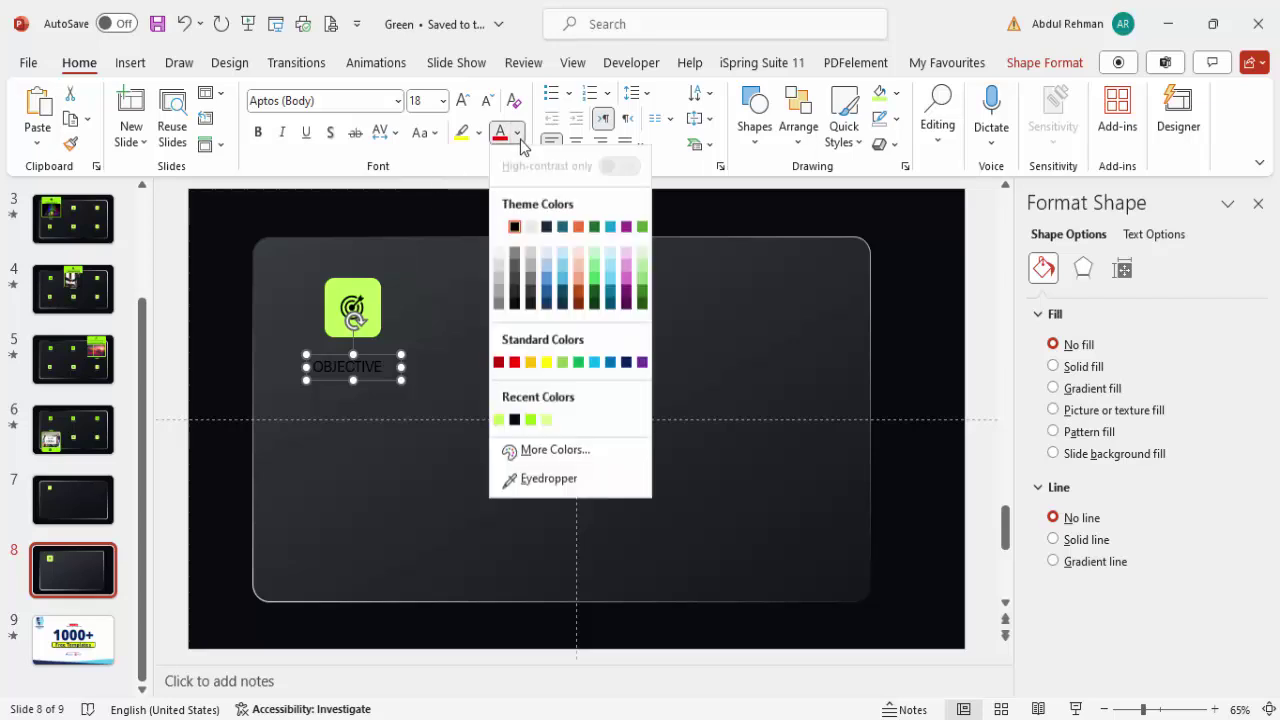
{"action": "left_click", "coordinate": [499, 258]}
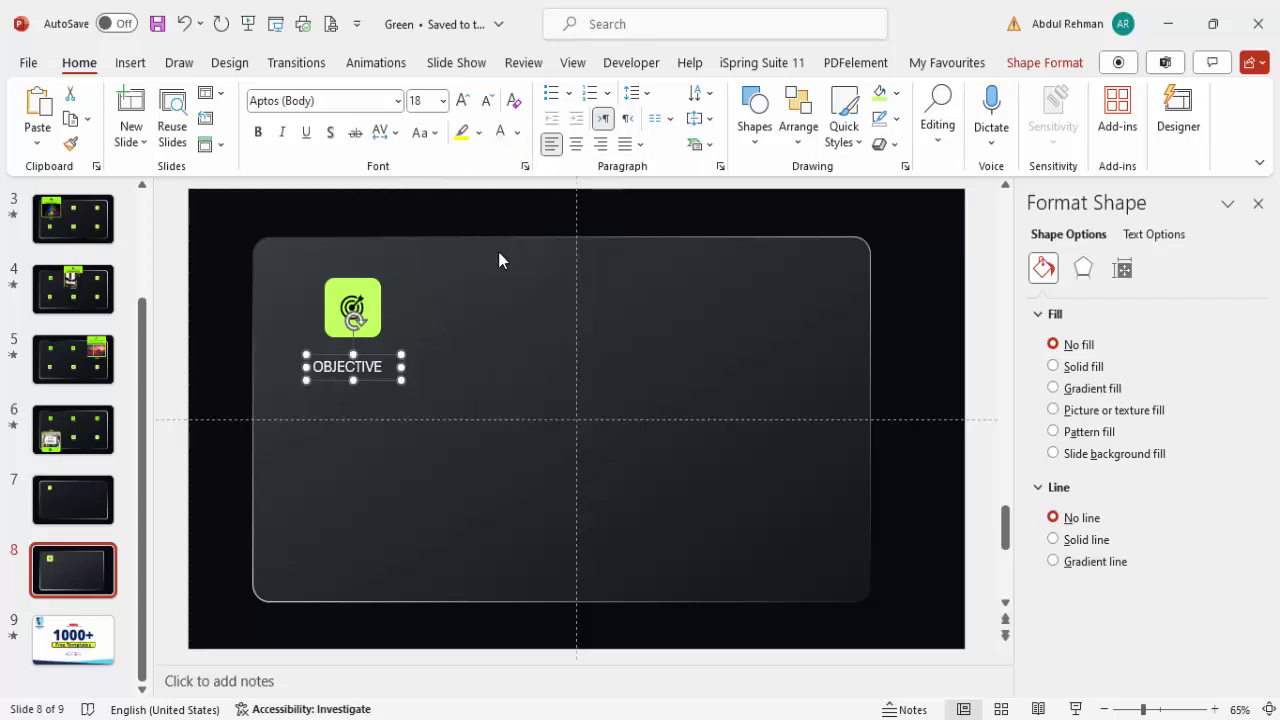
Step: Center the OBJECTIVE label's text at 12 pt and move the label up directly beneath the tile
{"action": "left_click", "coordinate": [576, 145]}
{"action": "left_click", "coordinate": [487, 101]}
{"action": "left_click", "coordinate": [487, 101]}
{"action": "left_click", "coordinate": [487, 101]}
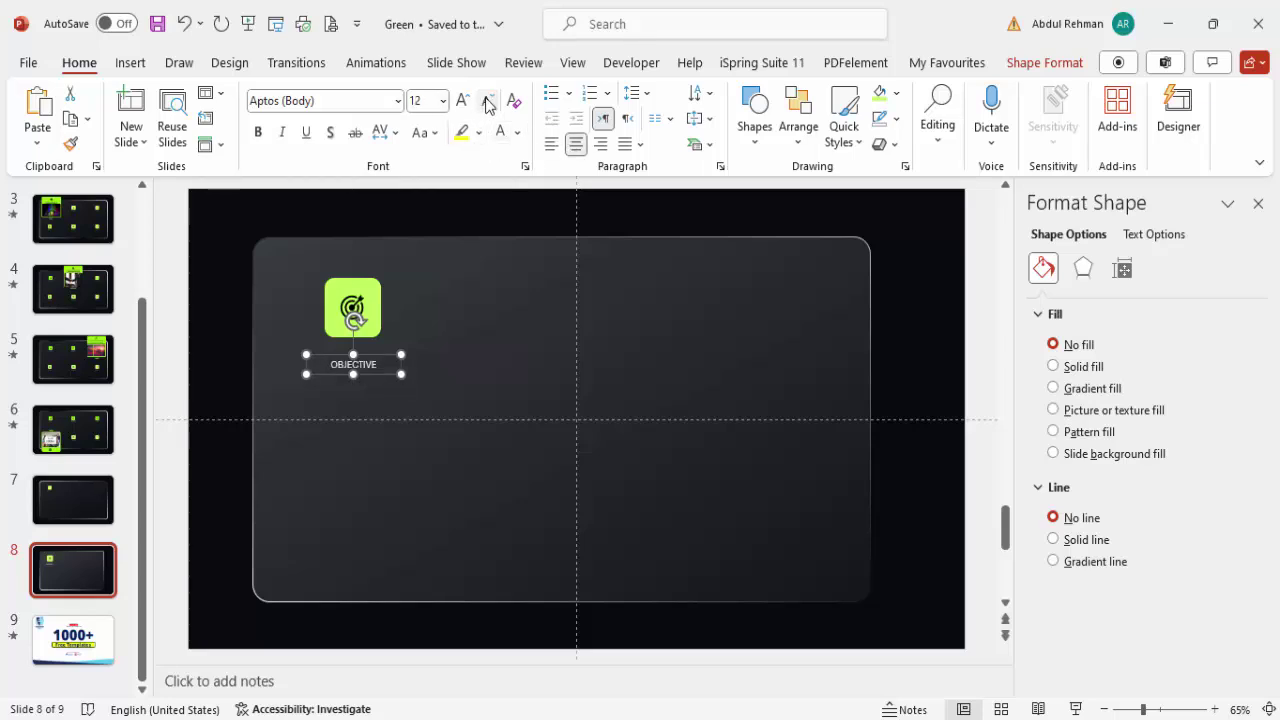
{"action": "left_click_drag", "start_coordinate": [392, 362], "coordinate": [389, 342]}
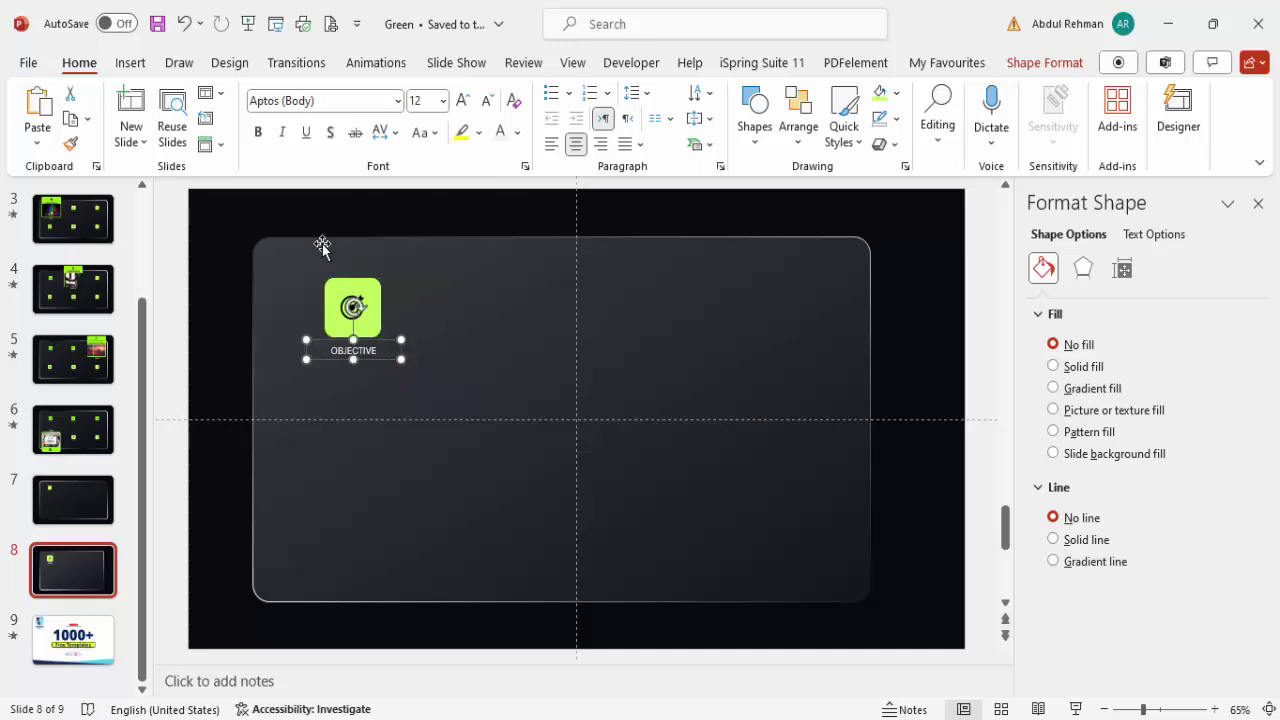
{"action": "left_click", "coordinate": [303, 212]}
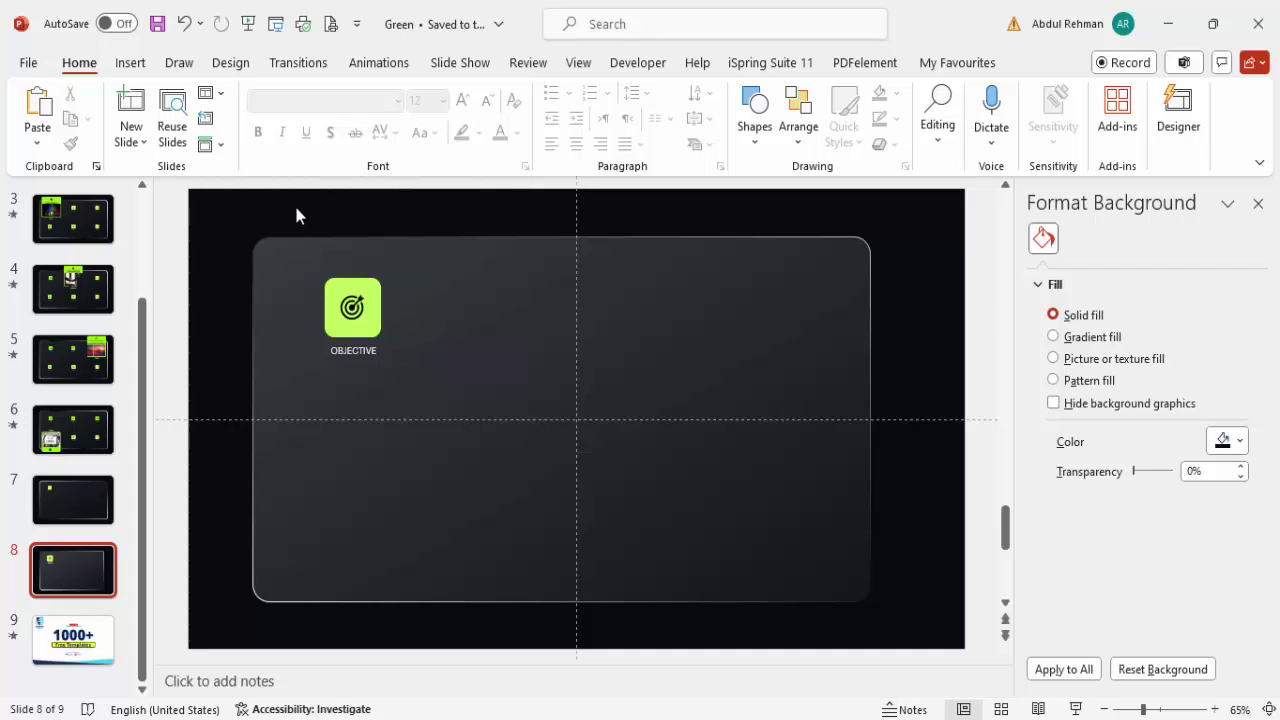
Step: Duplicate the tile, icon and label together twice in the same row, at the slide's center and near the panel's right edge
{"action": "left_click_drag", "start_coordinate": [294, 208], "coordinate": [453, 452]}
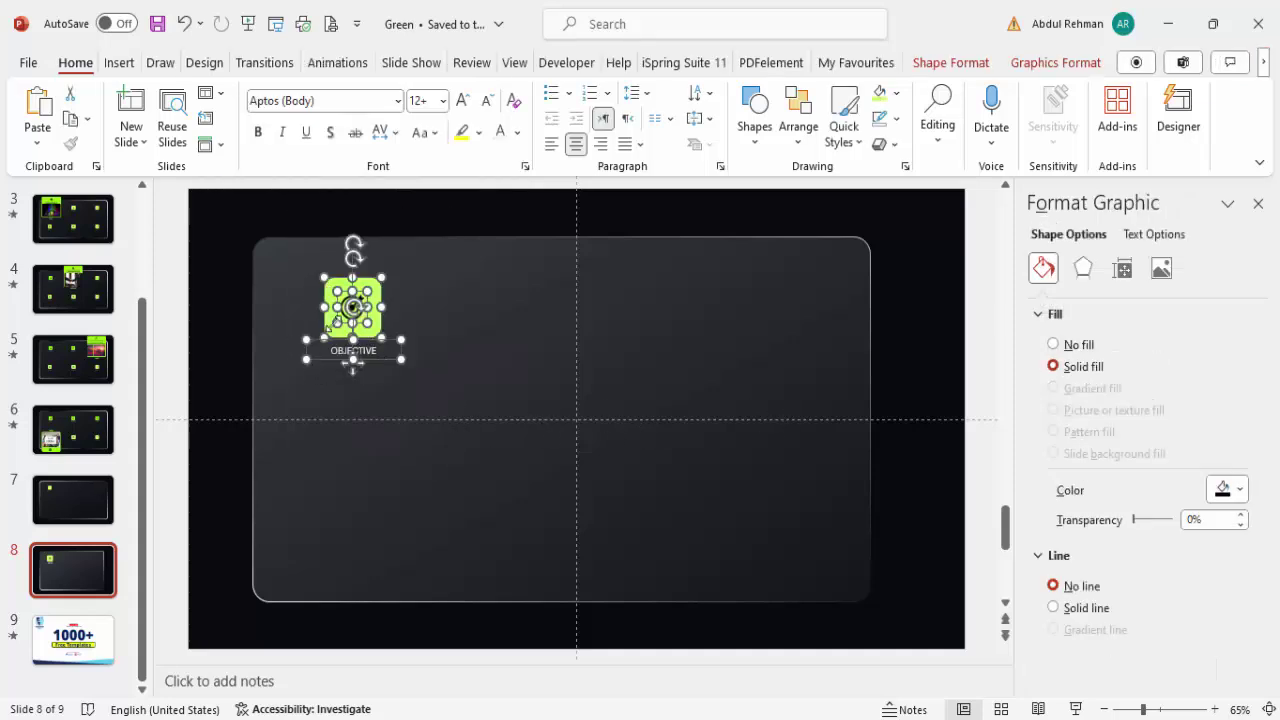
{"action": "left_click", "coordinate": [297, 211]}
{"action": "left_click_drag", "start_coordinate": [260, 213], "coordinate": [440, 396]}
{"action": "left_click_drag", "start_coordinate": [394, 343], "coordinate": [812, 352]}
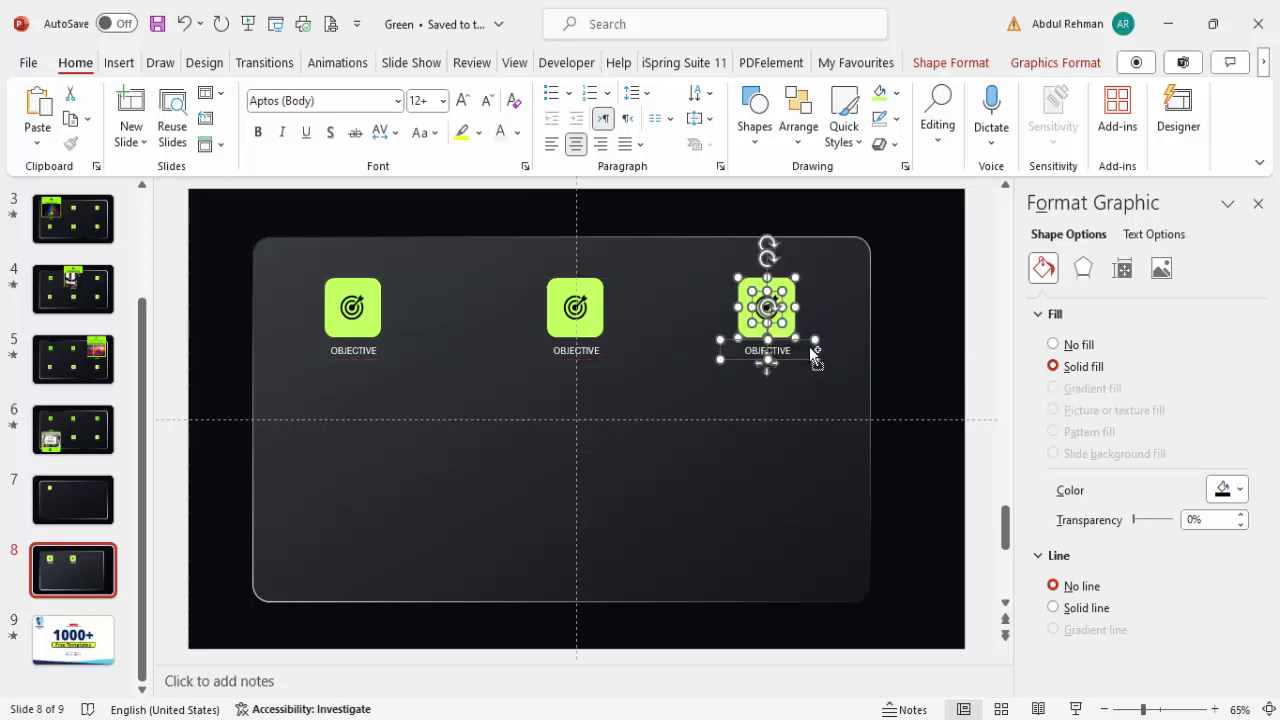
{"action": "left_click", "coordinate": [854, 207]}
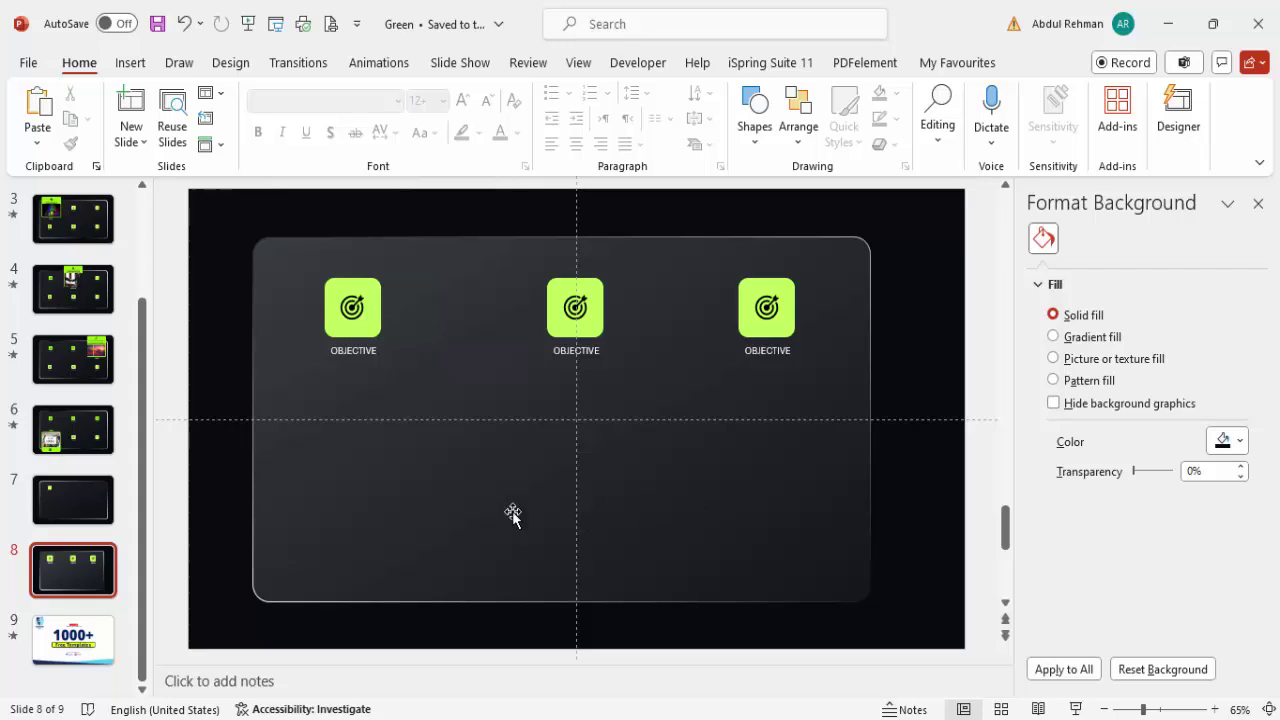
Step: Open the stock icon library to replace the target icon on the middle tile
{"action": "left_click", "coordinate": [580, 313]}
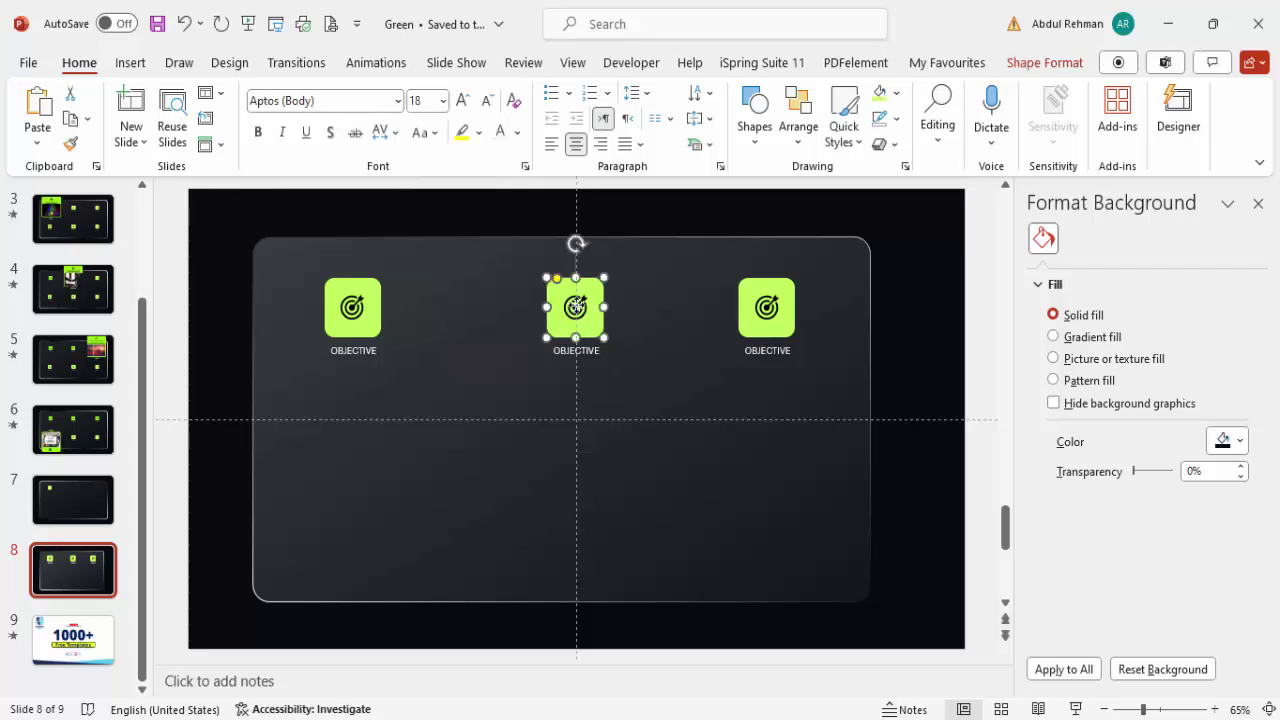
{"action": "left_click", "coordinate": [578, 312]}
{"action": "left_click", "coordinate": [1010, 66]}
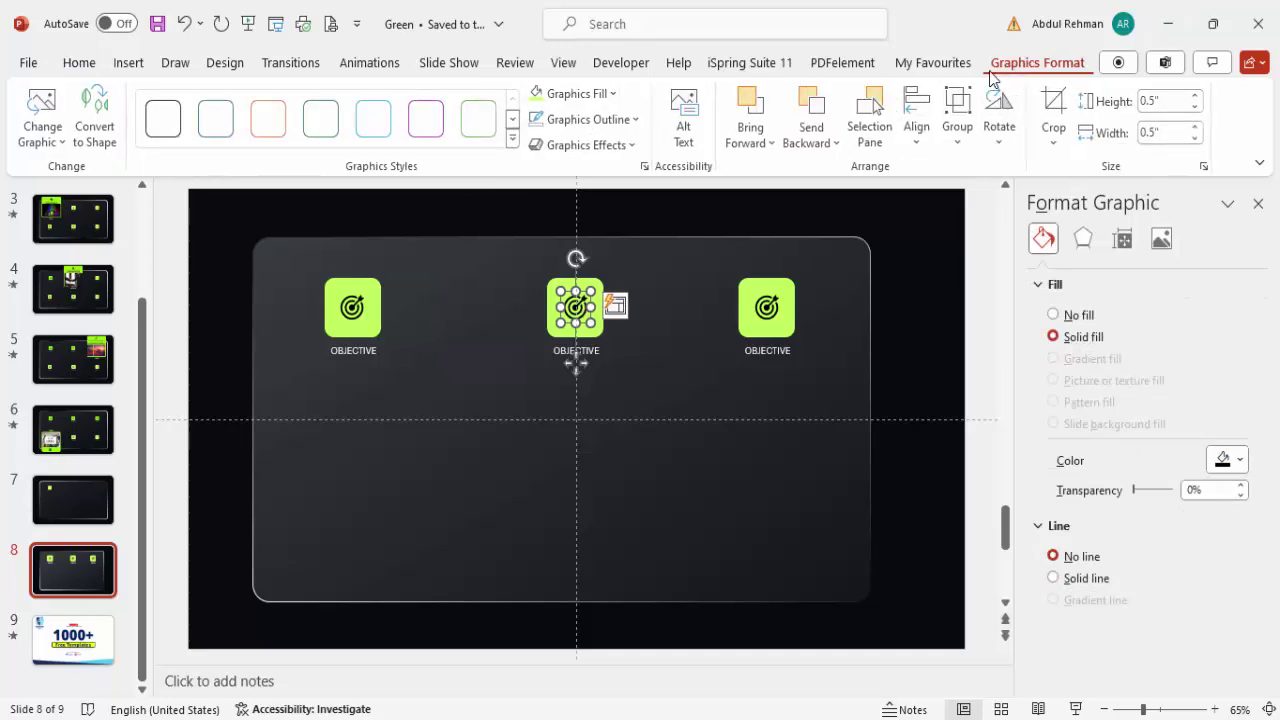
{"action": "left_click", "coordinate": [45, 143]}
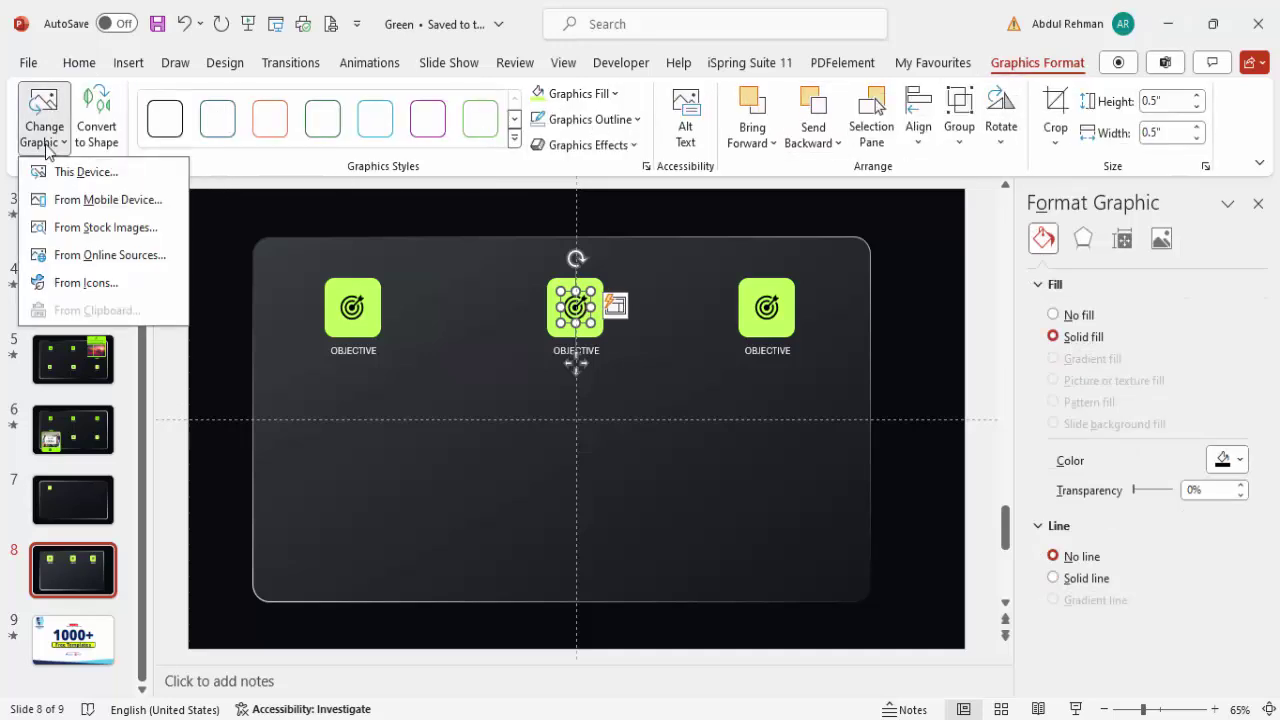
{"action": "left_click", "coordinate": [100, 283]}
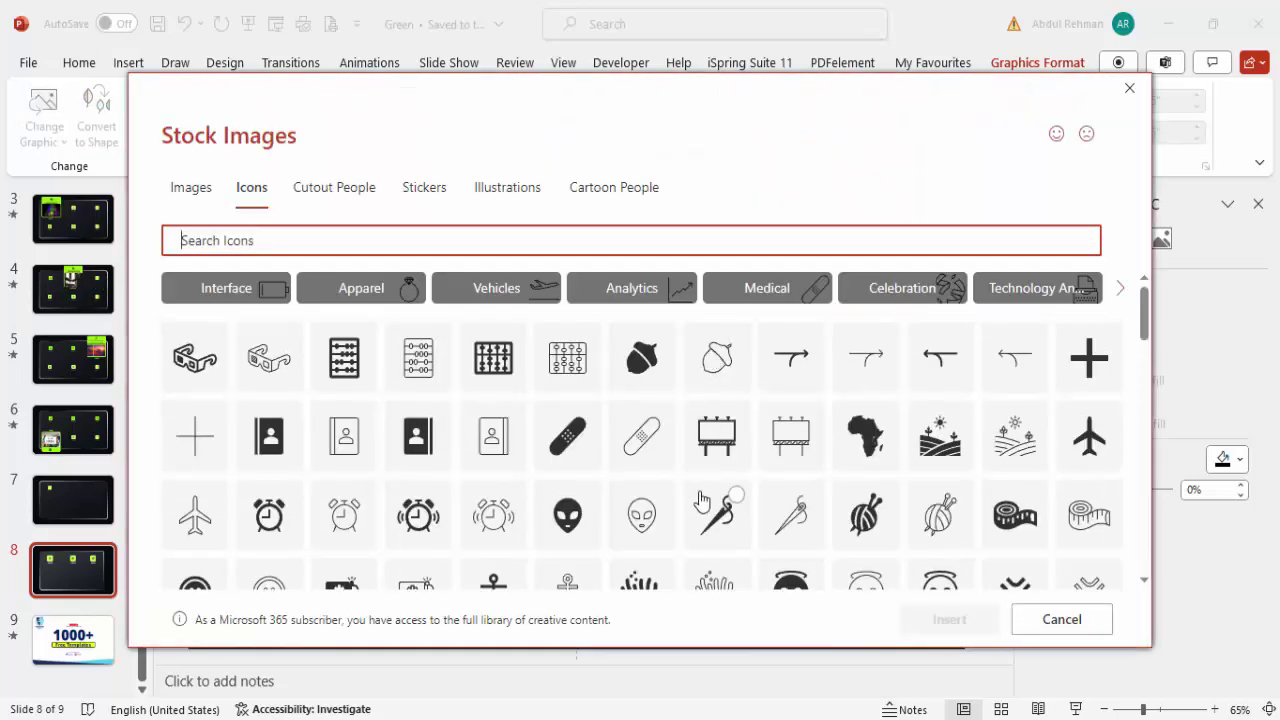
Step: Browse the stock icons for one suited to the middle tile and return to the start of the list
{"action": "scroll", "coordinate": [702, 500], "scroll_direction": "down", "scroll_amount": 2}
{"action": "scroll", "coordinate": [702, 500], "scroll_direction": "down", "scroll_amount": 10}
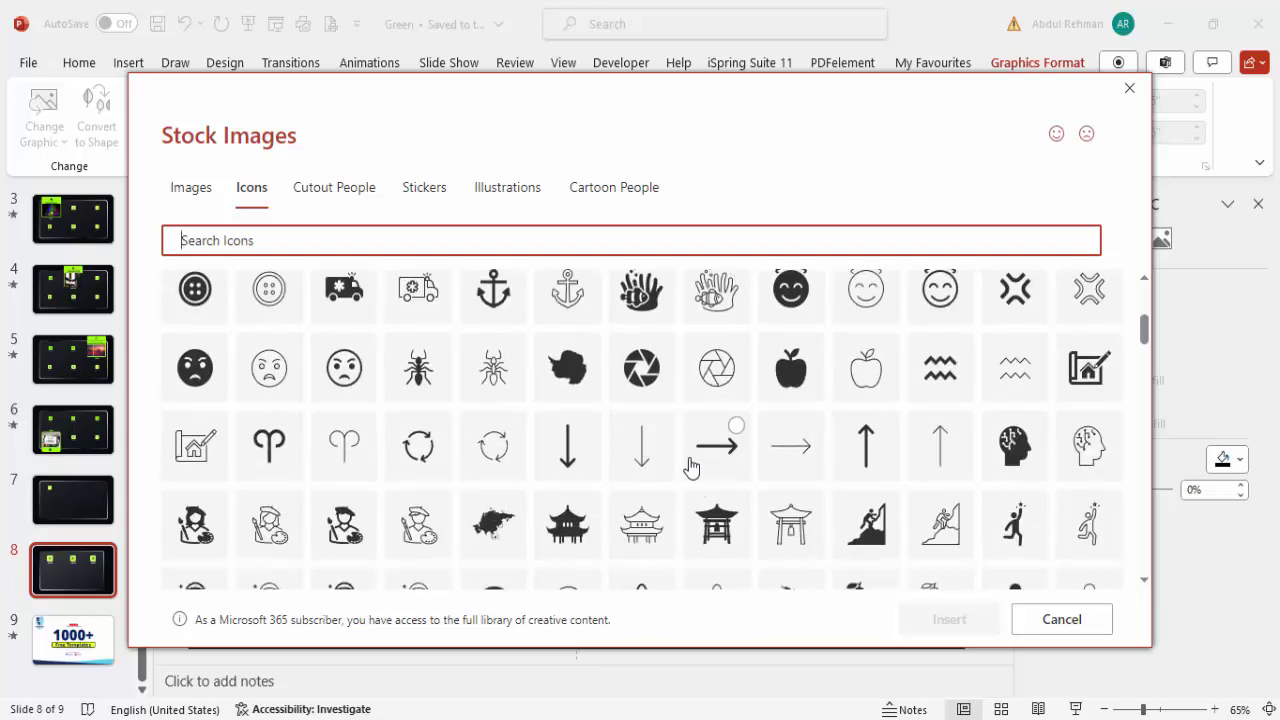
{"action": "scroll", "coordinate": [690, 468], "scroll_direction": "down", "scroll_amount": 10}
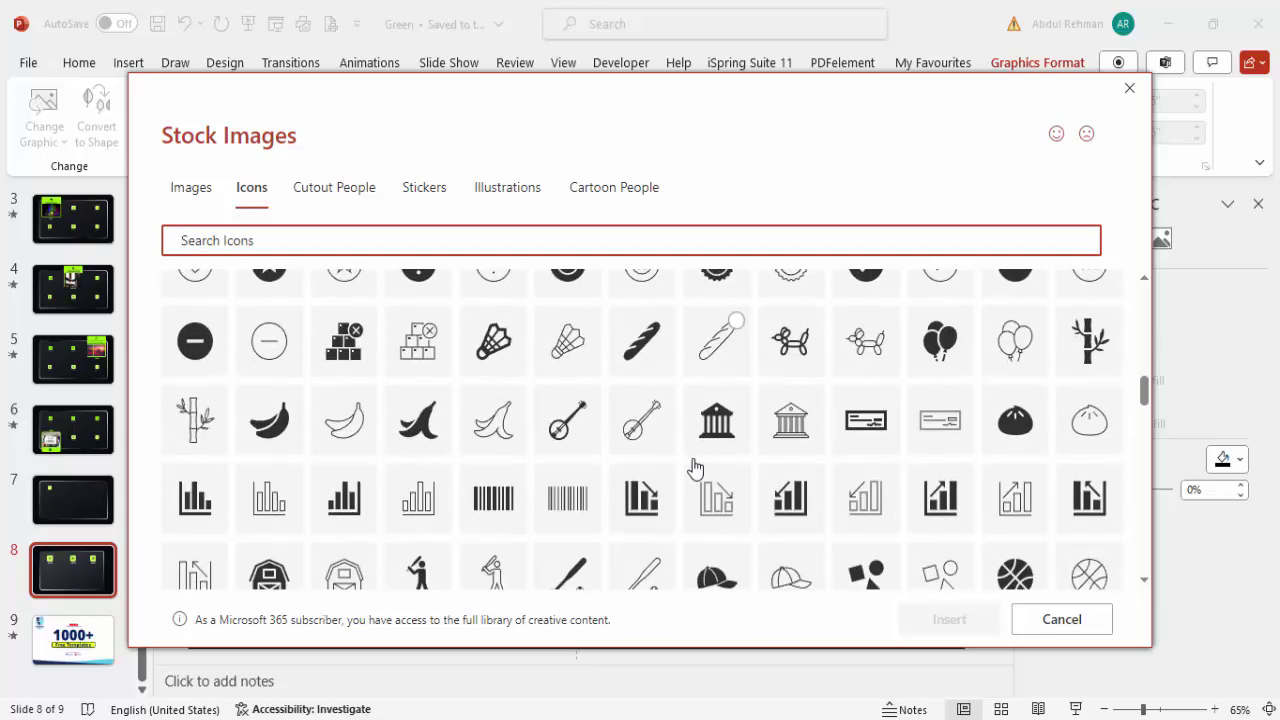
{"action": "scroll", "coordinate": [703, 440], "scroll_direction": "down", "scroll_amount": 5}
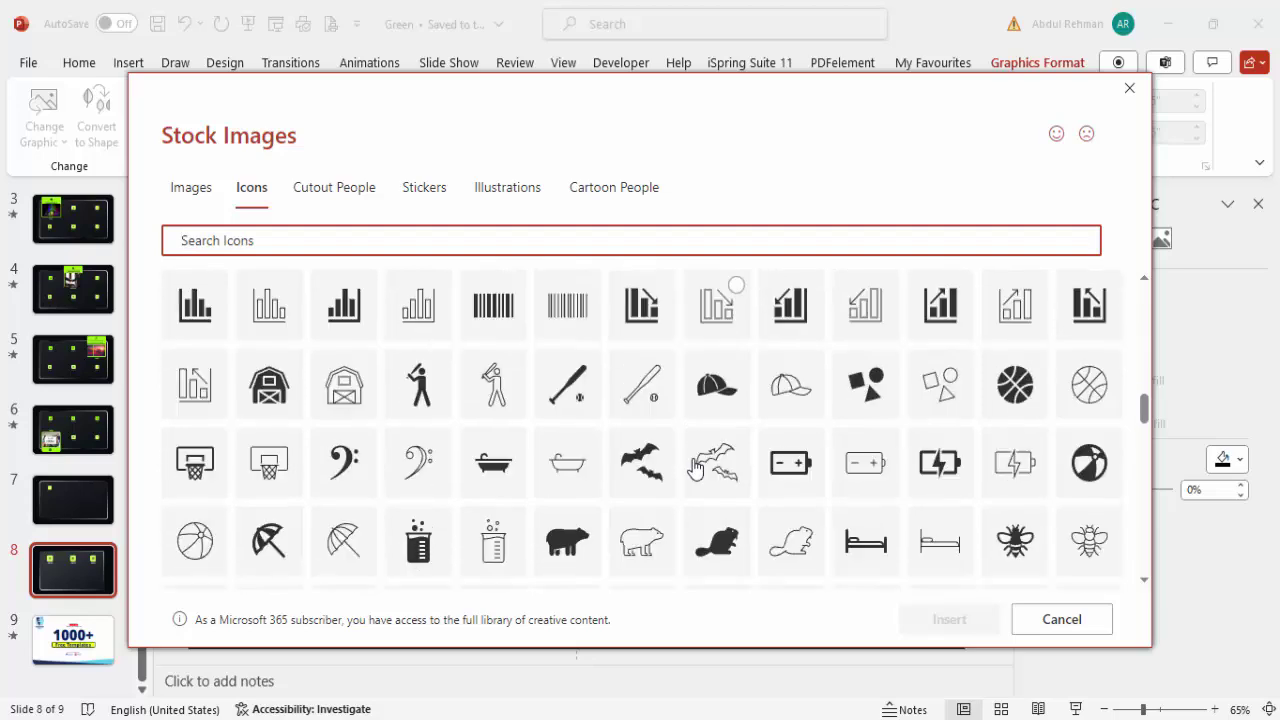
{"action": "scroll", "coordinate": [790, 455], "scroll_direction": "down", "scroll_amount": 12}
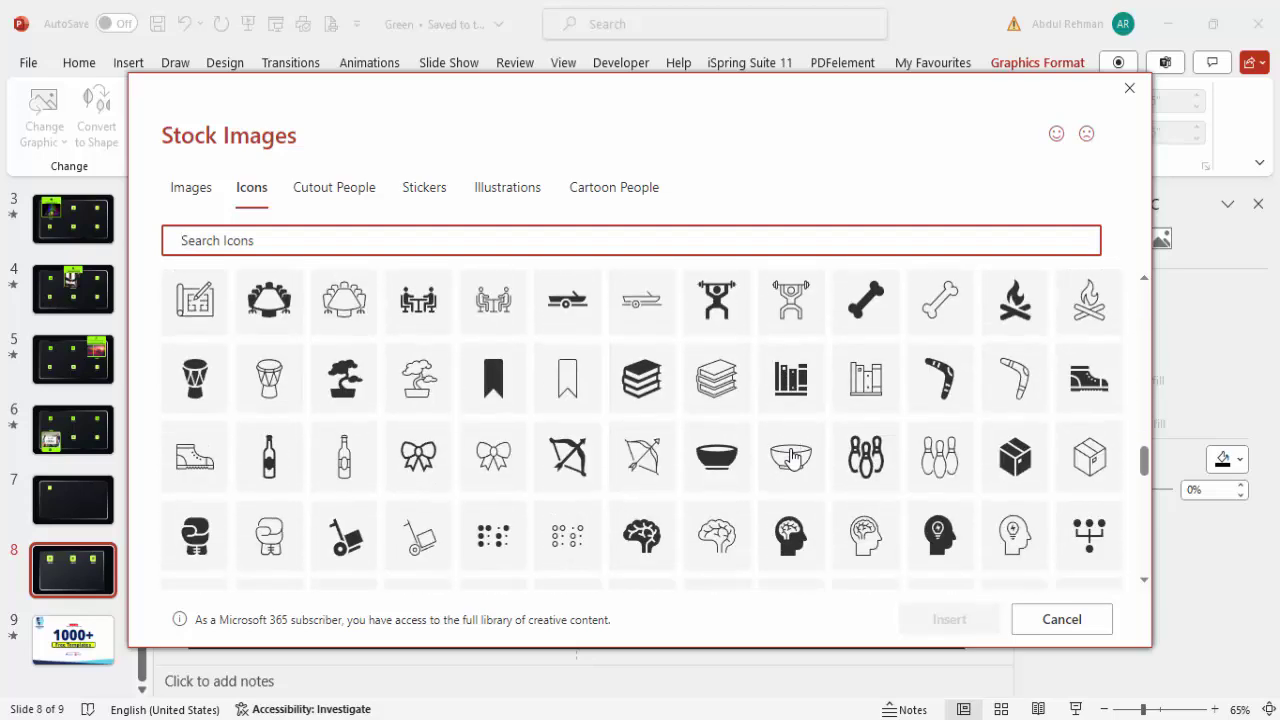
{"action": "scroll", "coordinate": [760, 441], "scroll_direction": "down", "scroll_amount": 6}
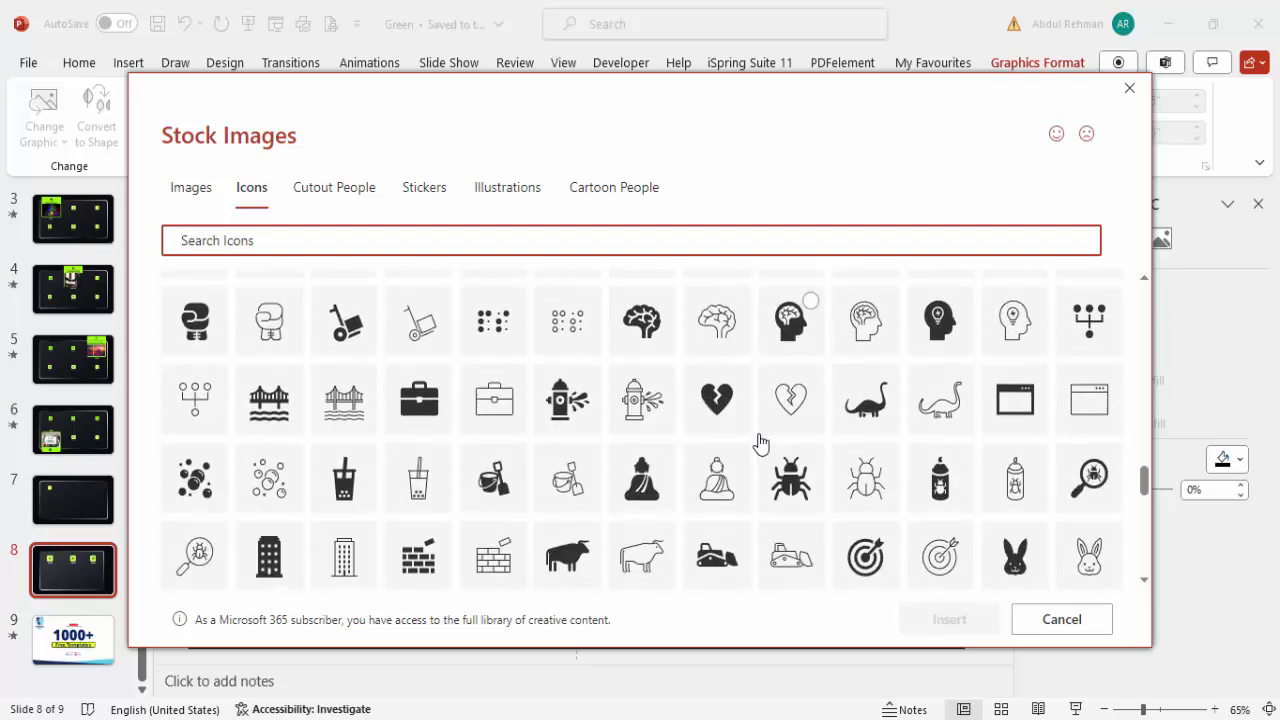
{"action": "scroll", "coordinate": [760, 441], "scroll_direction": "down", "scroll_amount": 6}
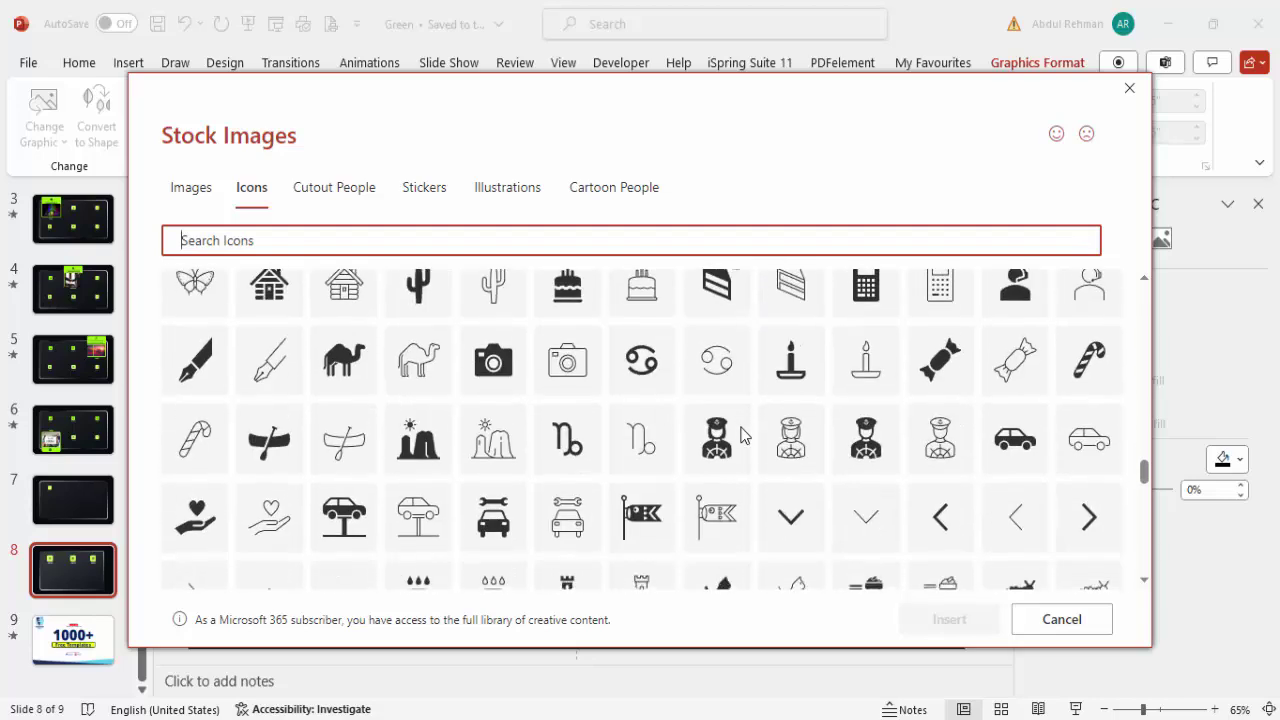
{"action": "scroll", "coordinate": [880, 435], "scroll_direction": "down", "scroll_amount": 10}
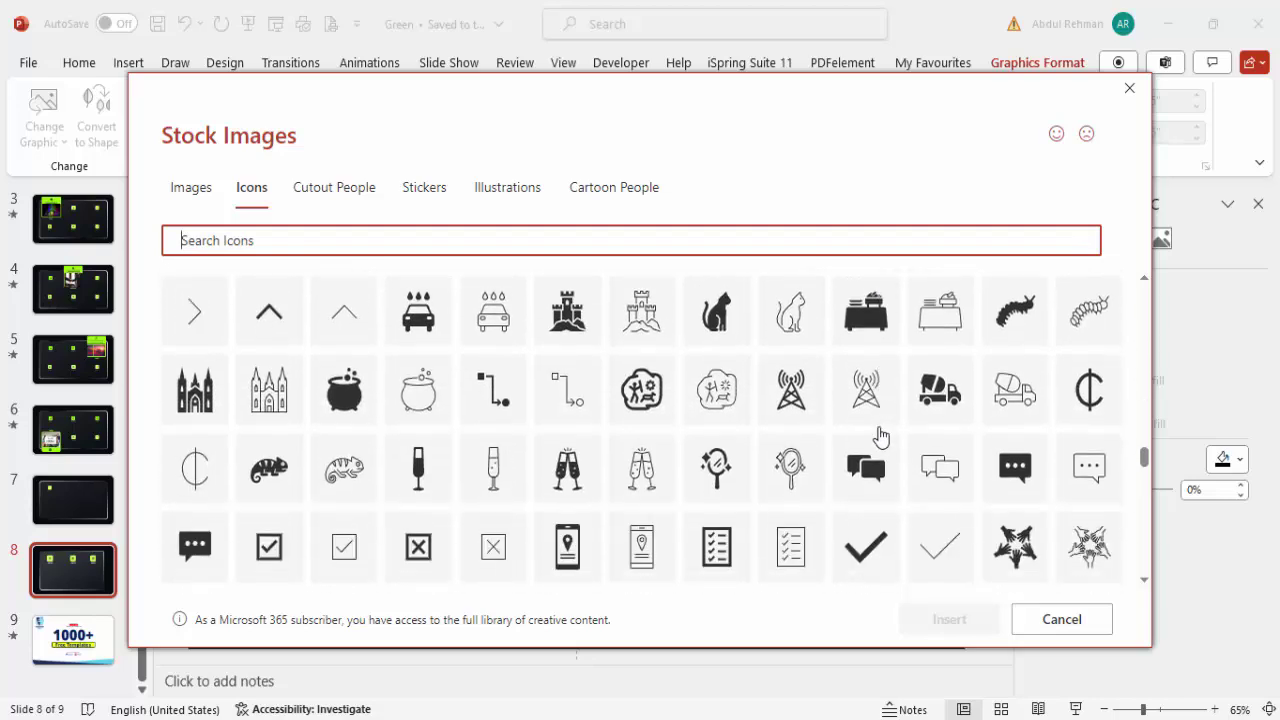
{"action": "scroll", "coordinate": [833, 440], "scroll_direction": "down", "scroll_amount": 10}
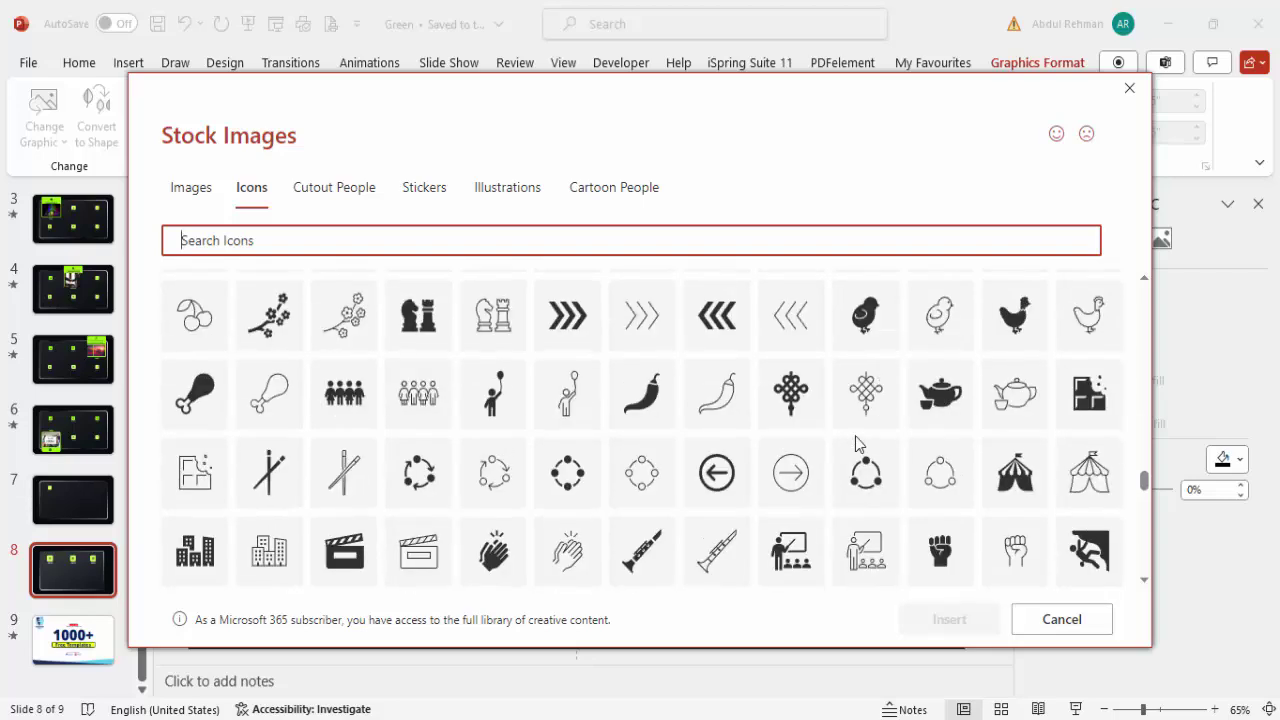
{"action": "scroll", "coordinate": [765, 443], "scroll_direction": "down", "scroll_amount": 8}
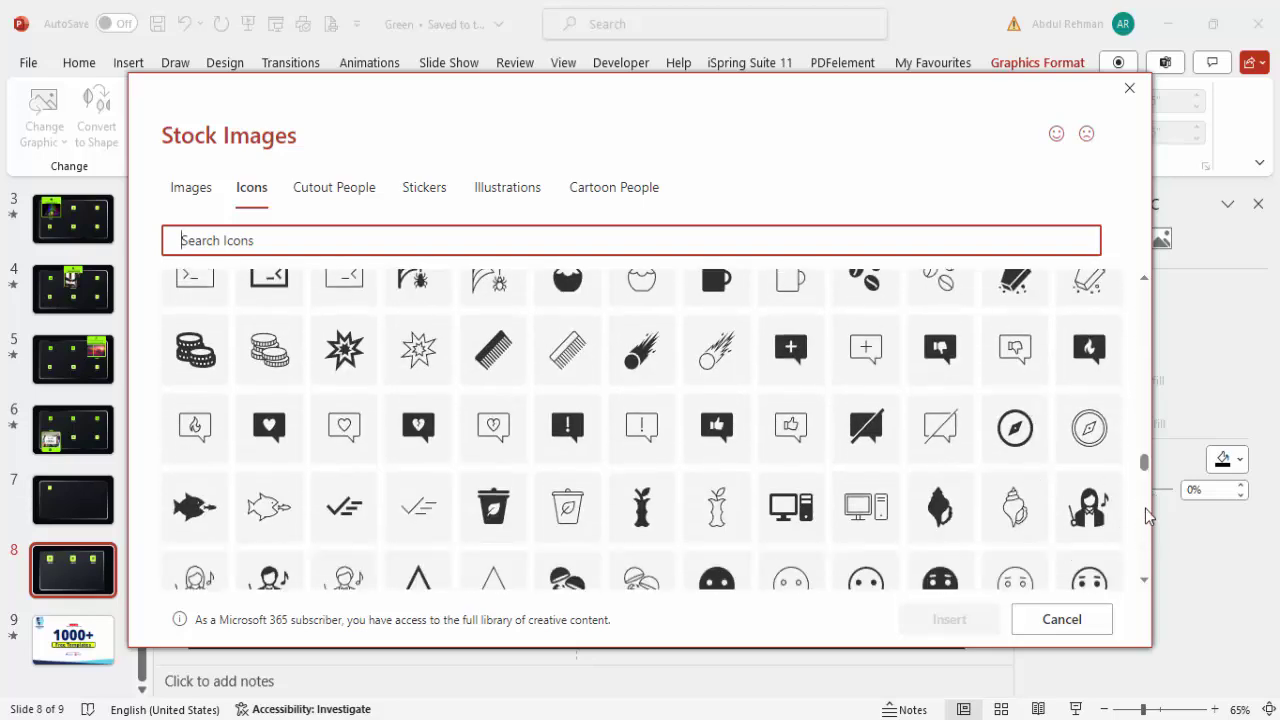
{"action": "left_click_drag", "start_coordinate": [1146, 470], "coordinate": [1134, 306]}
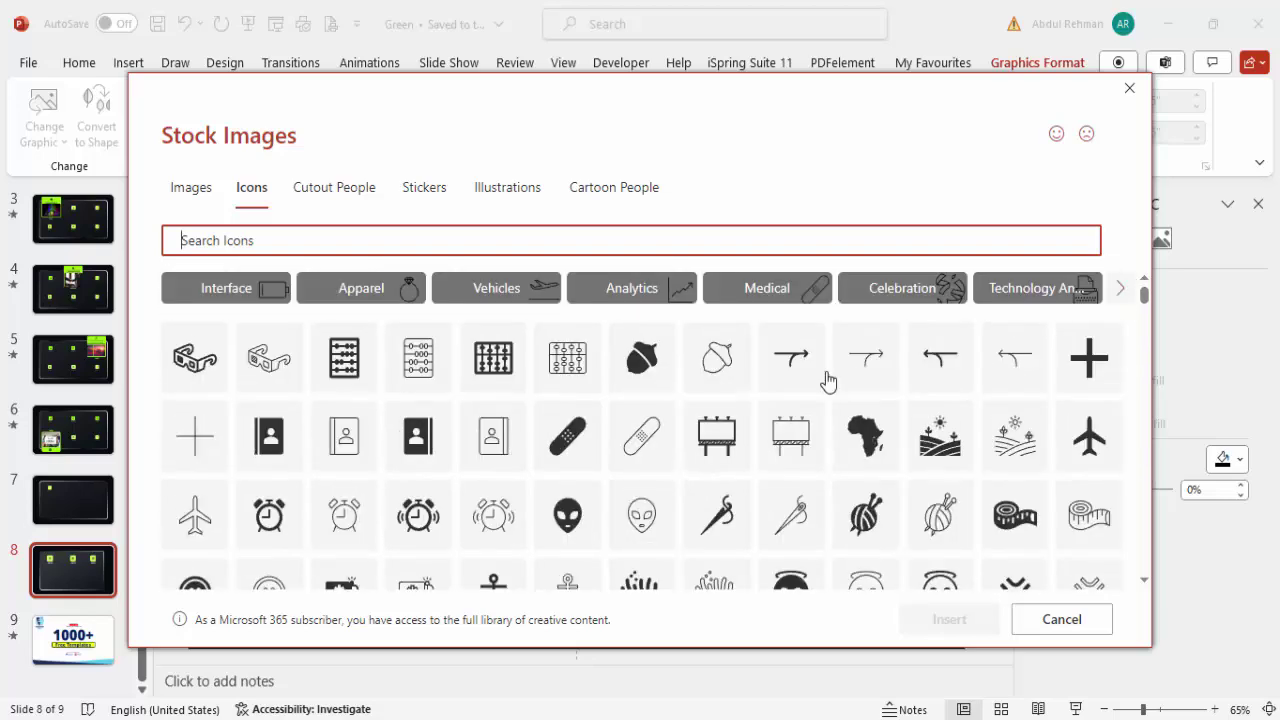
Step: Replace the middle tile's target icon with the solid Africa map icon
{"action": "scroll", "coordinate": [749, 437], "scroll_direction": "down", "scroll_amount": 1}
{"action": "left_click", "coordinate": [880, 395]}
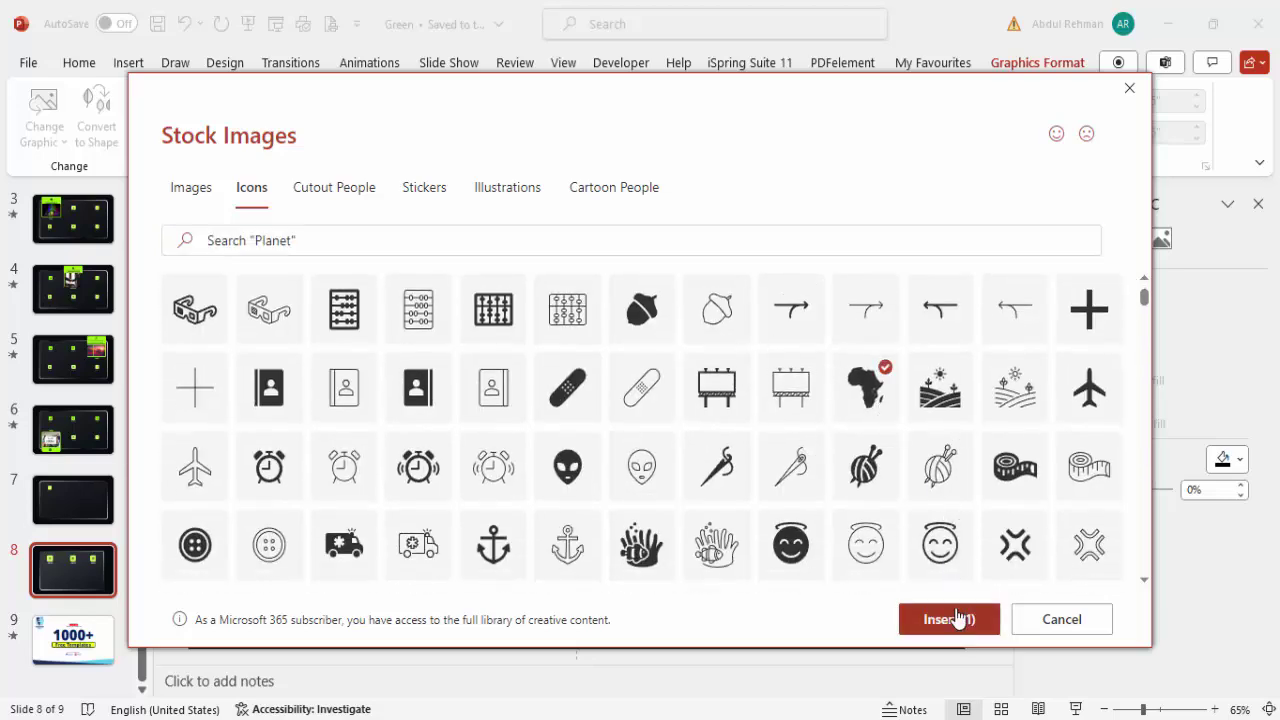
{"action": "left_click", "coordinate": [955, 619]}
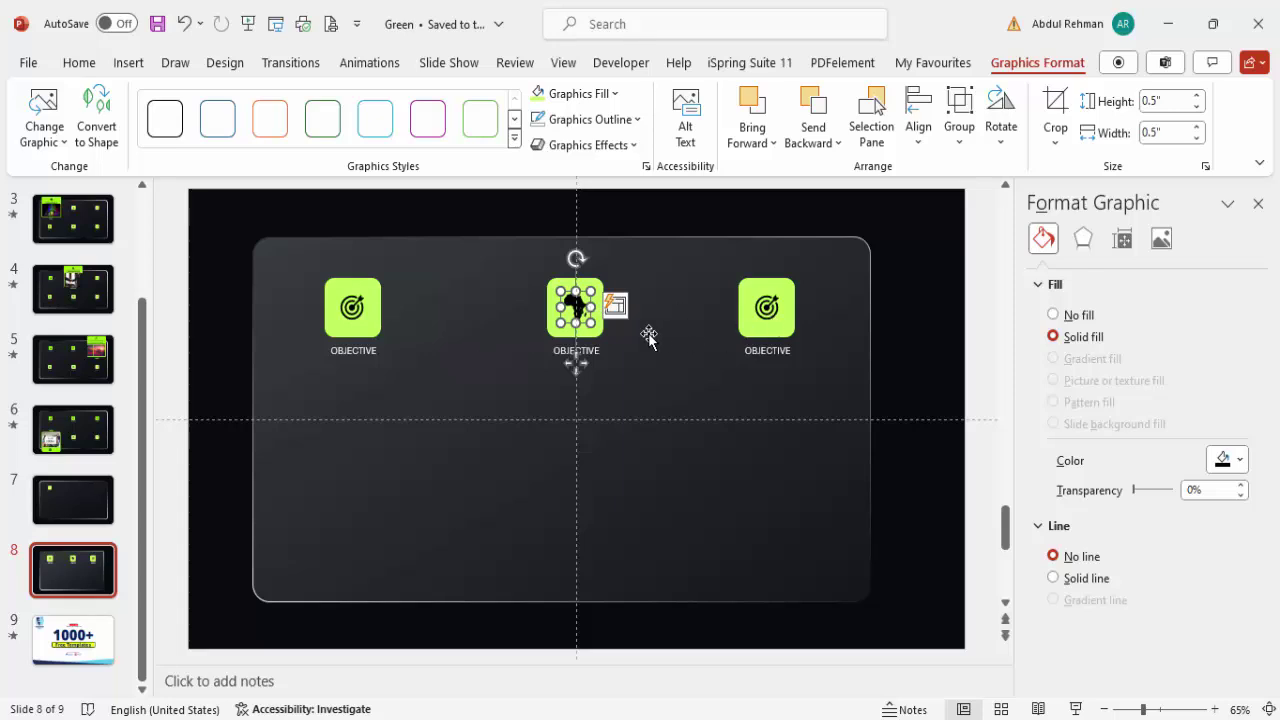
Step: Change the middle tile's label to "WHERE WE ARE"
{"action": "left_click", "coordinate": [594, 350]}
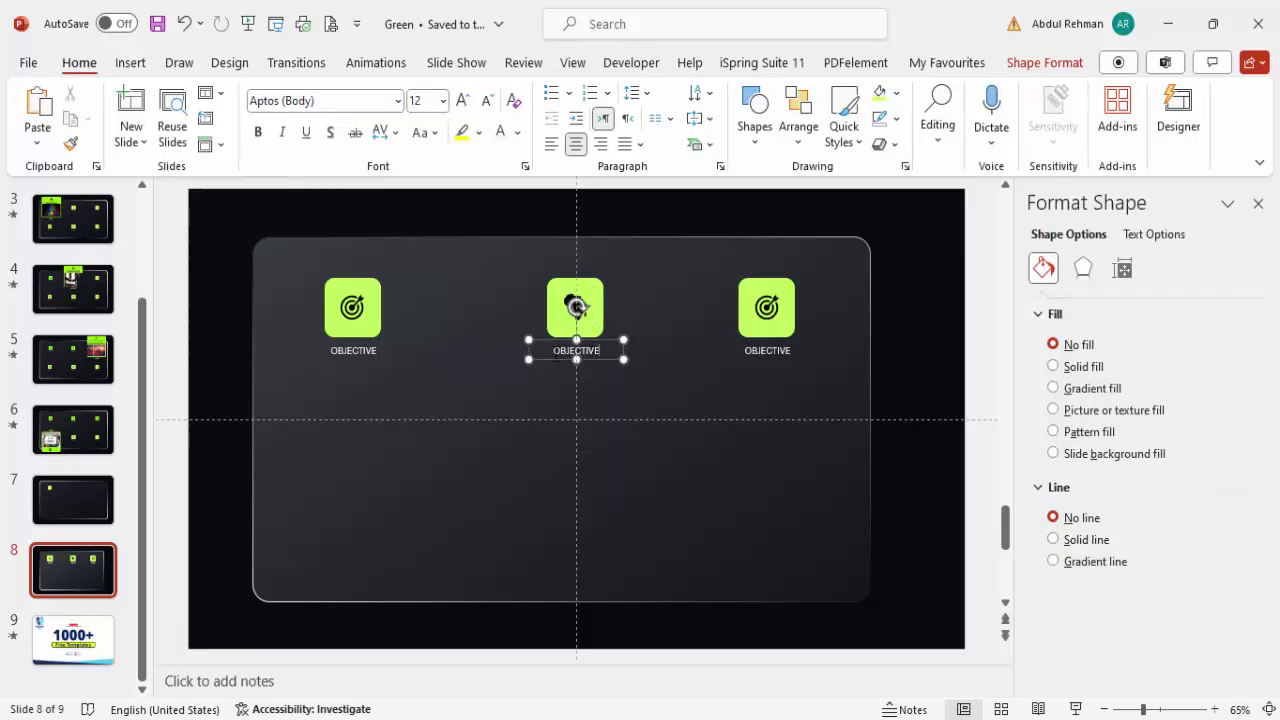
{"action": "double_click", "coordinate": [576, 350]}
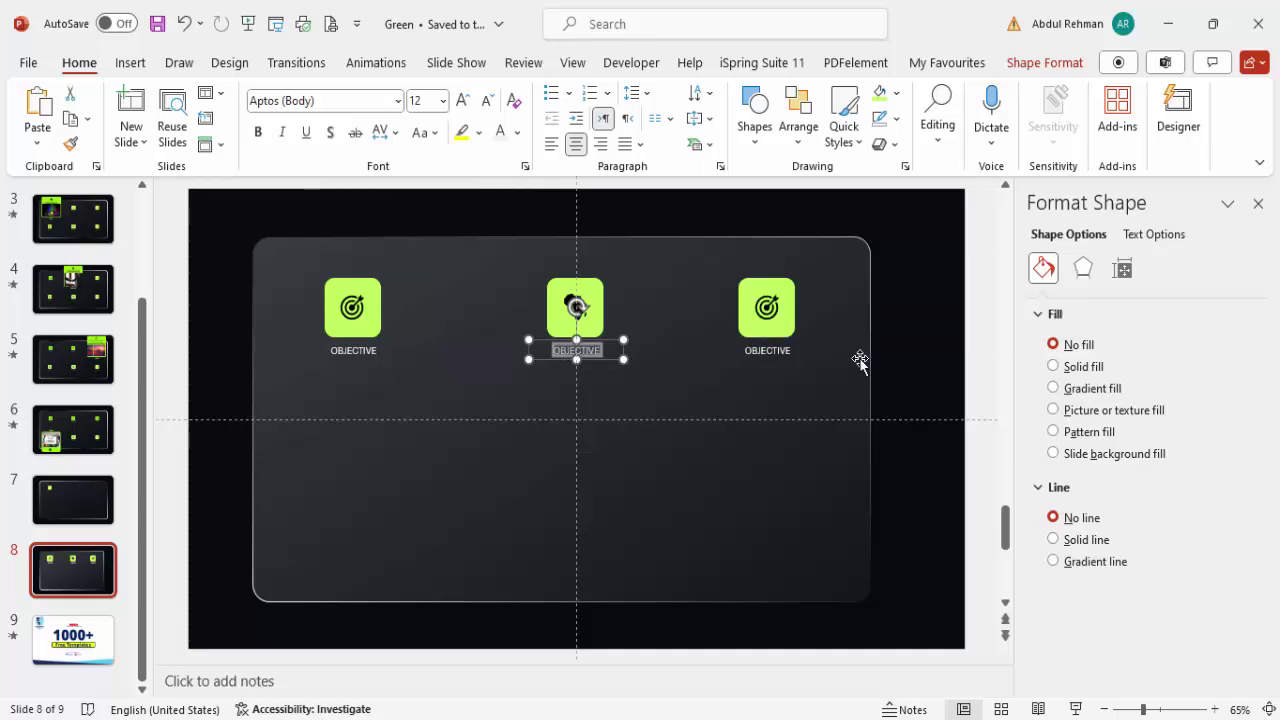
{"action": "type", "text": "WH"}
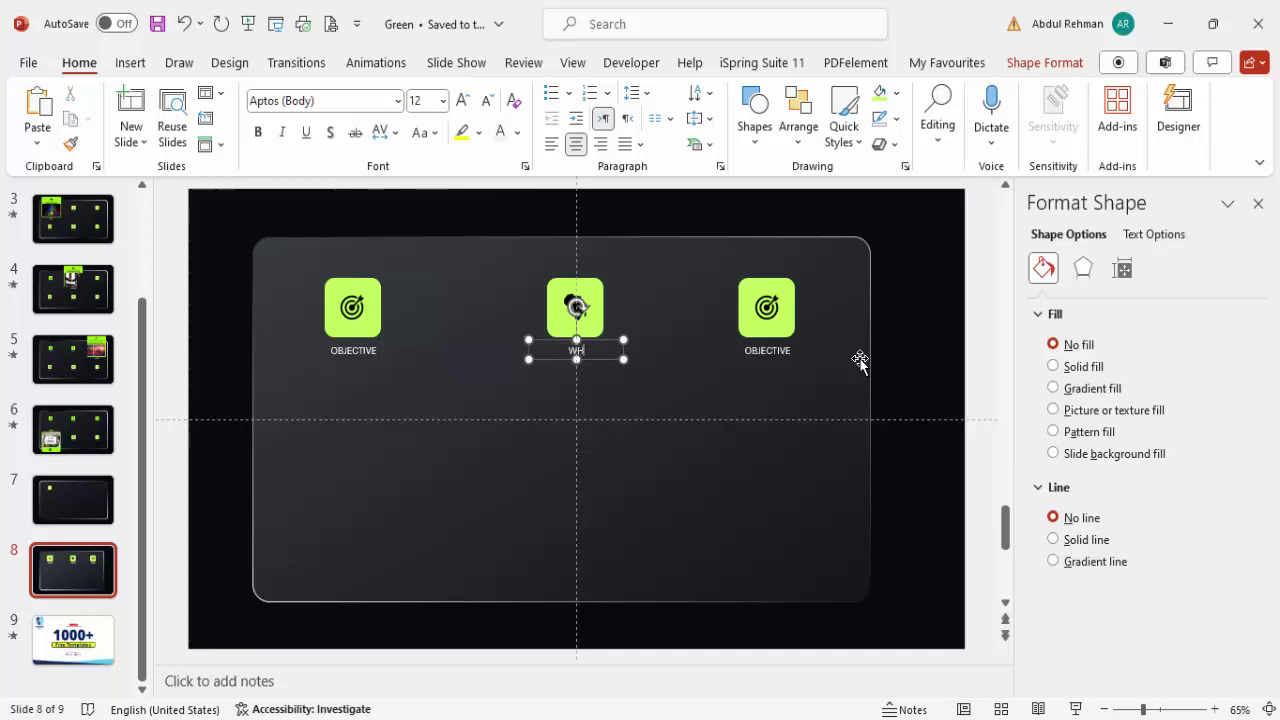
{"action": "type", "text": "ERE WE ARE"}
Step: Open the stock icon library to replace the target icon on the right tile and browse the available icons
{"action": "left_click", "coordinate": [770, 308]}
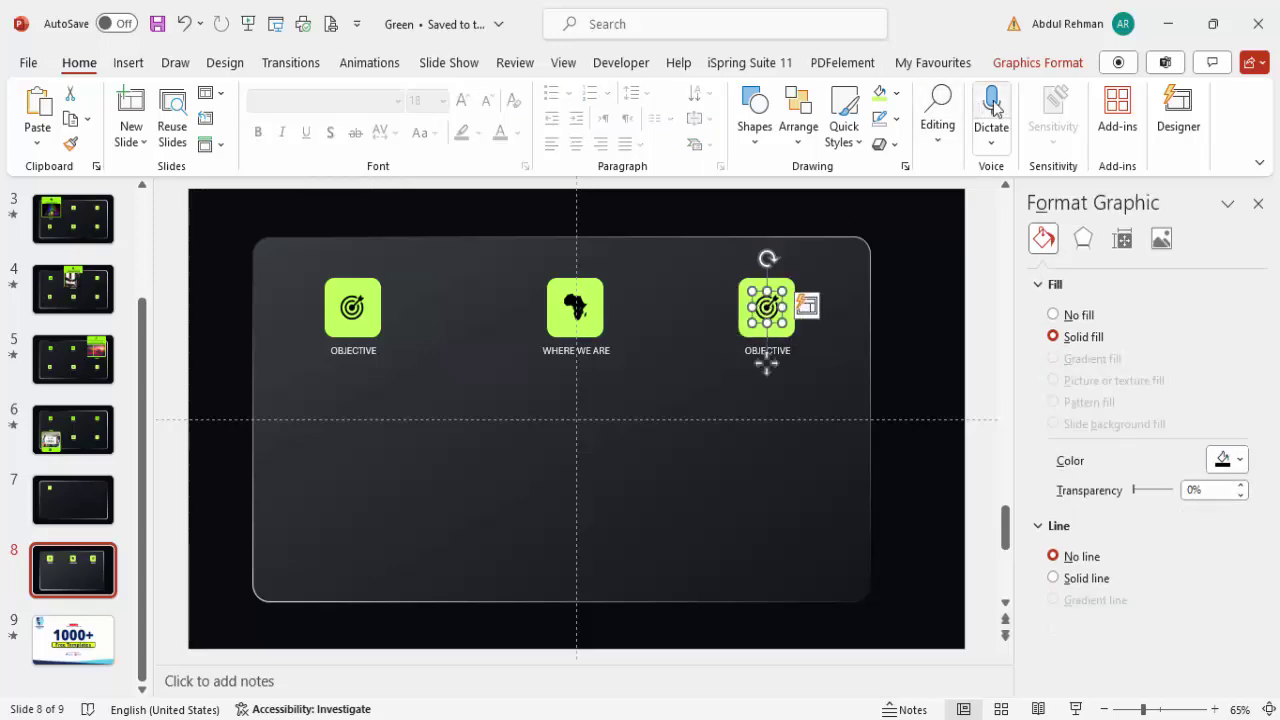
{"action": "left_click", "coordinate": [1035, 64]}
{"action": "left_click", "coordinate": [40, 142]}
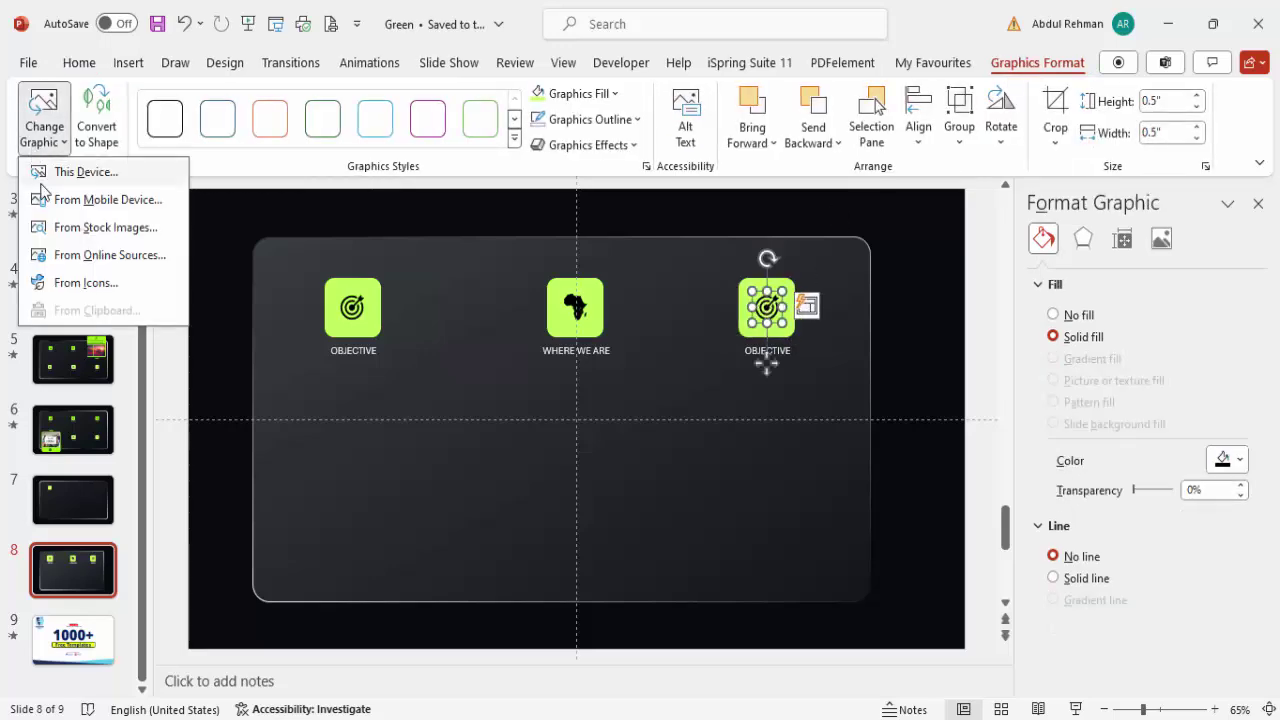
{"action": "left_click", "coordinate": [90, 282]}
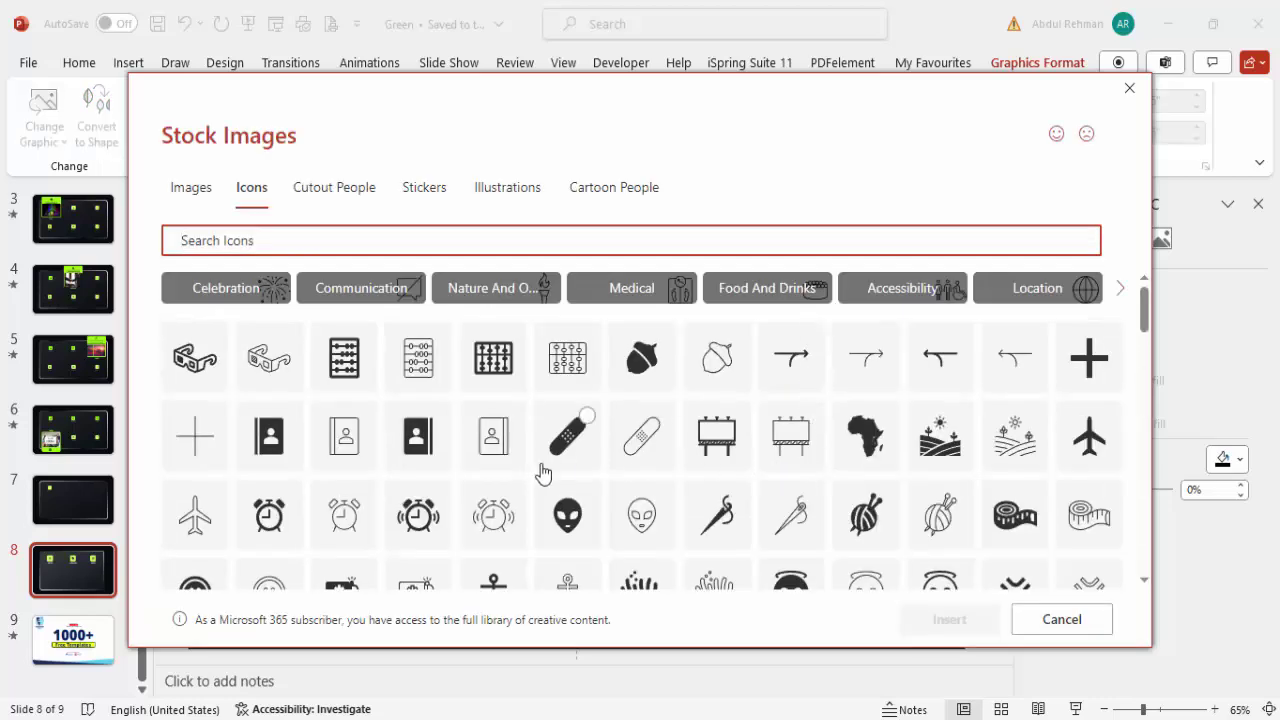
{"action": "scroll", "coordinate": [643, 434], "scroll_direction": "down", "scroll_amount": 10}
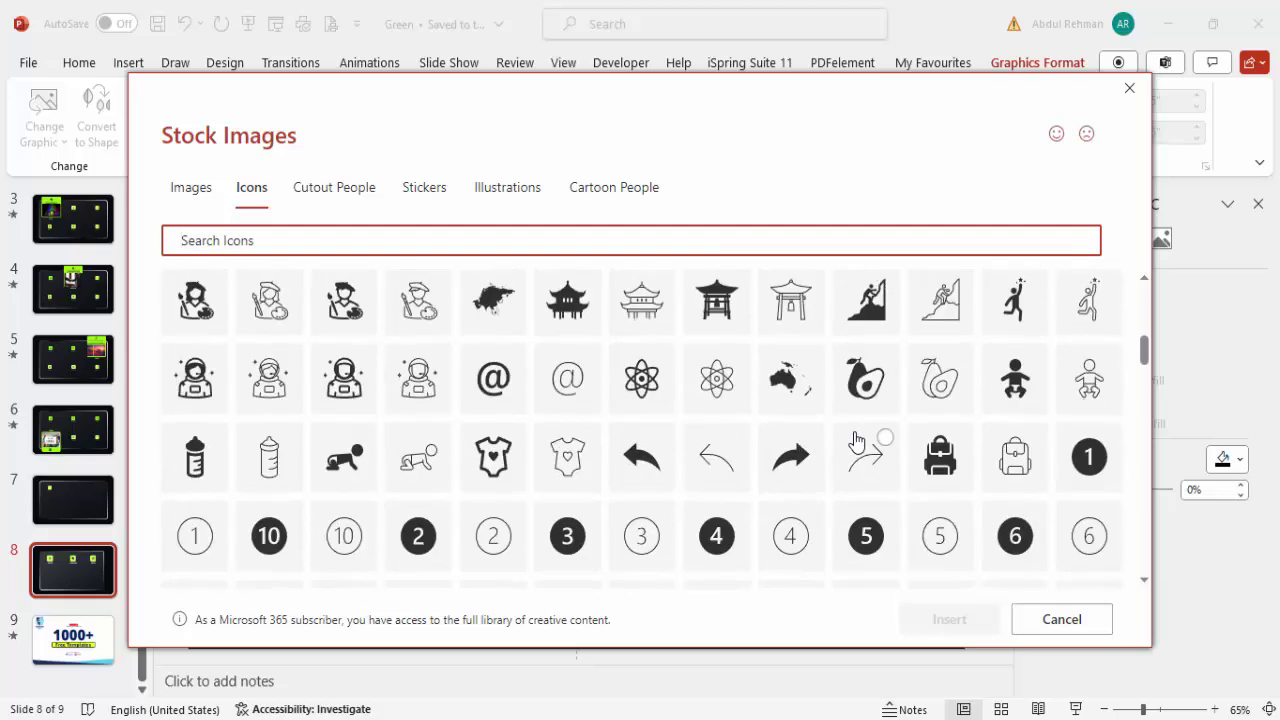
{"action": "scroll", "coordinate": [857, 440], "scroll_direction": "down", "scroll_amount": 2}
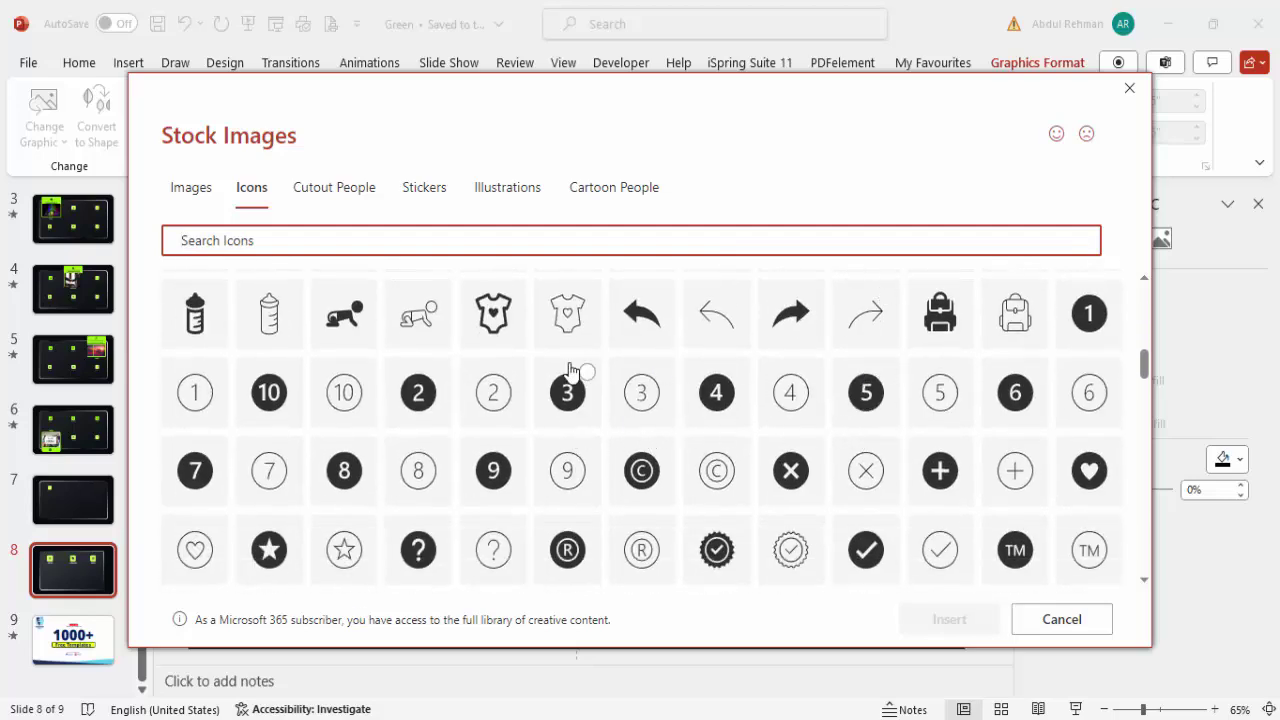
Step: Search the stock icons for "people" and replace the right tile's target icon with the solid icon of three standing people
{"action": "left_click", "coordinate": [324, 251]}
{"action": "type", "text": "people"}
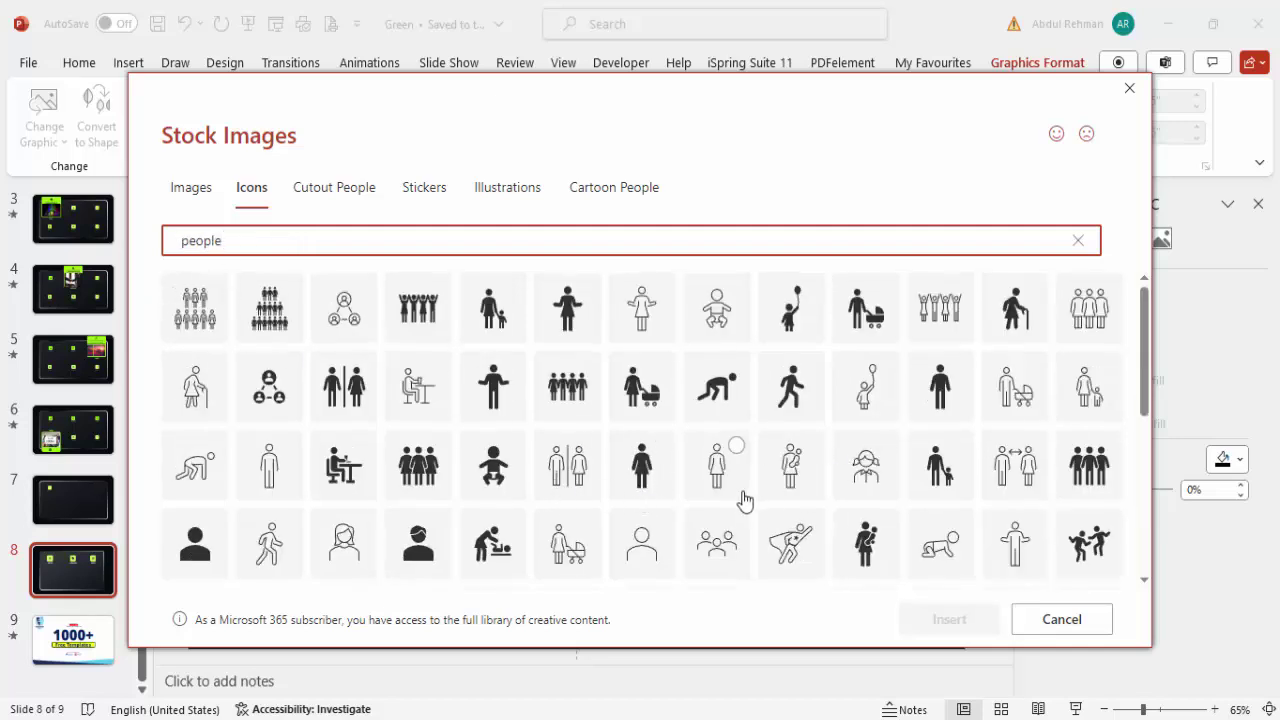
{"action": "left_click", "coordinate": [1100, 485]}
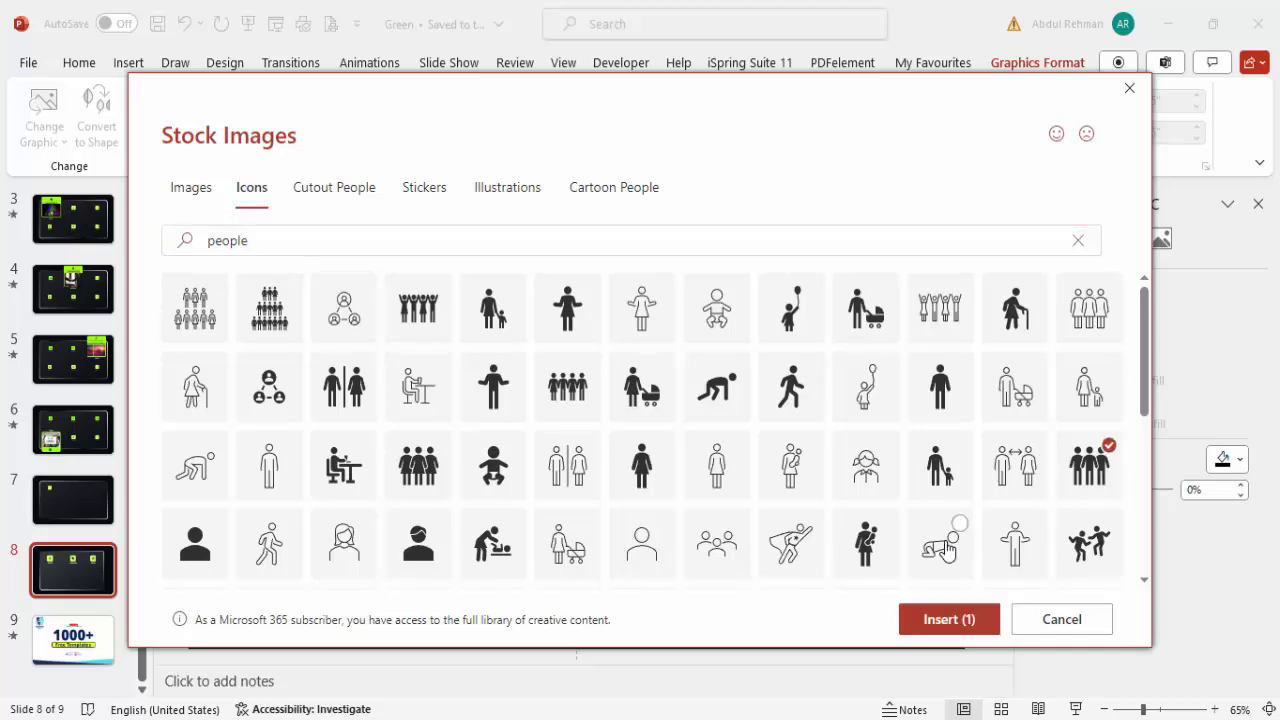
{"action": "left_click", "coordinate": [944, 627]}
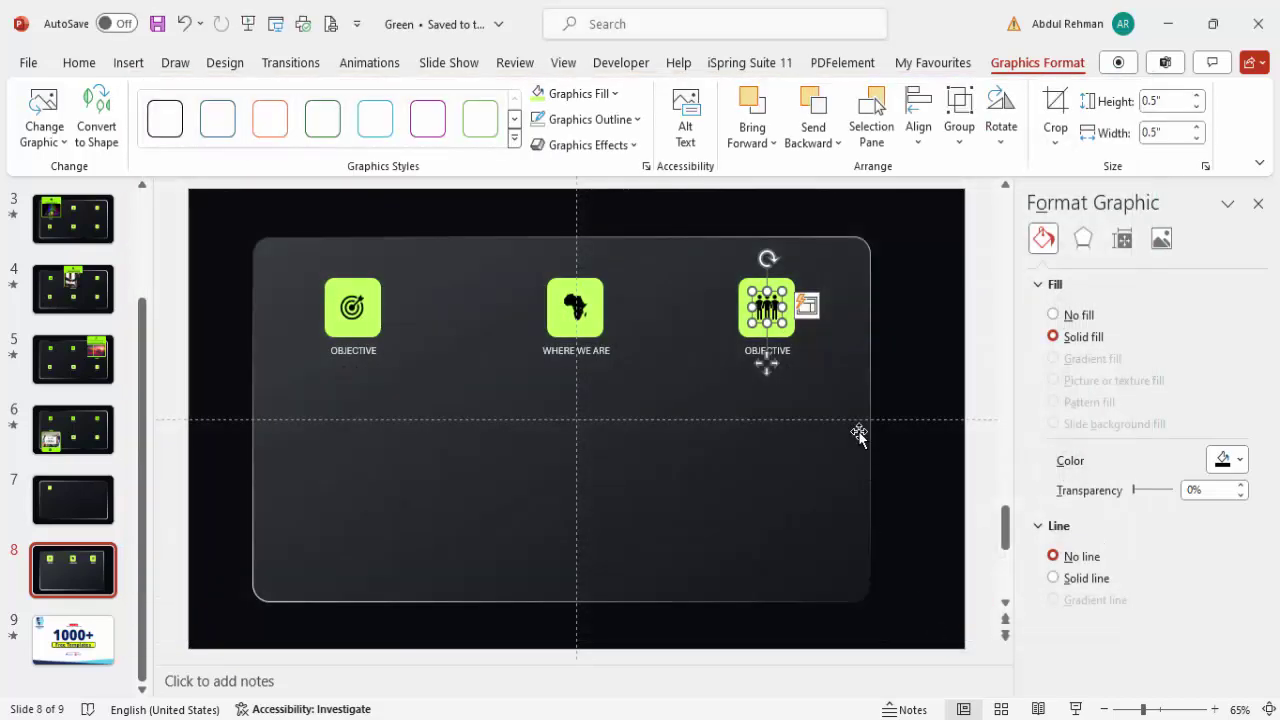
Step: Change the right tile's label to "CLIENTS"
{"action": "left_click", "coordinate": [791, 353]}
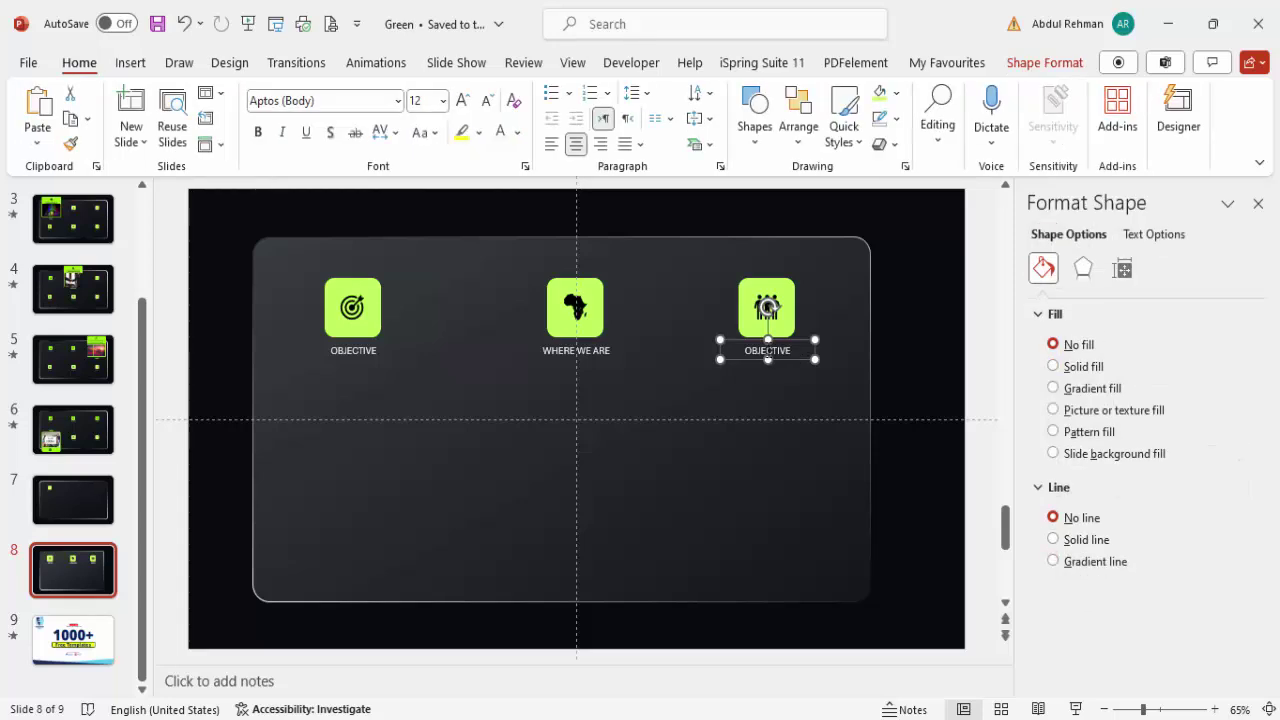
{"action": "double_click", "coordinate": [791, 352]}
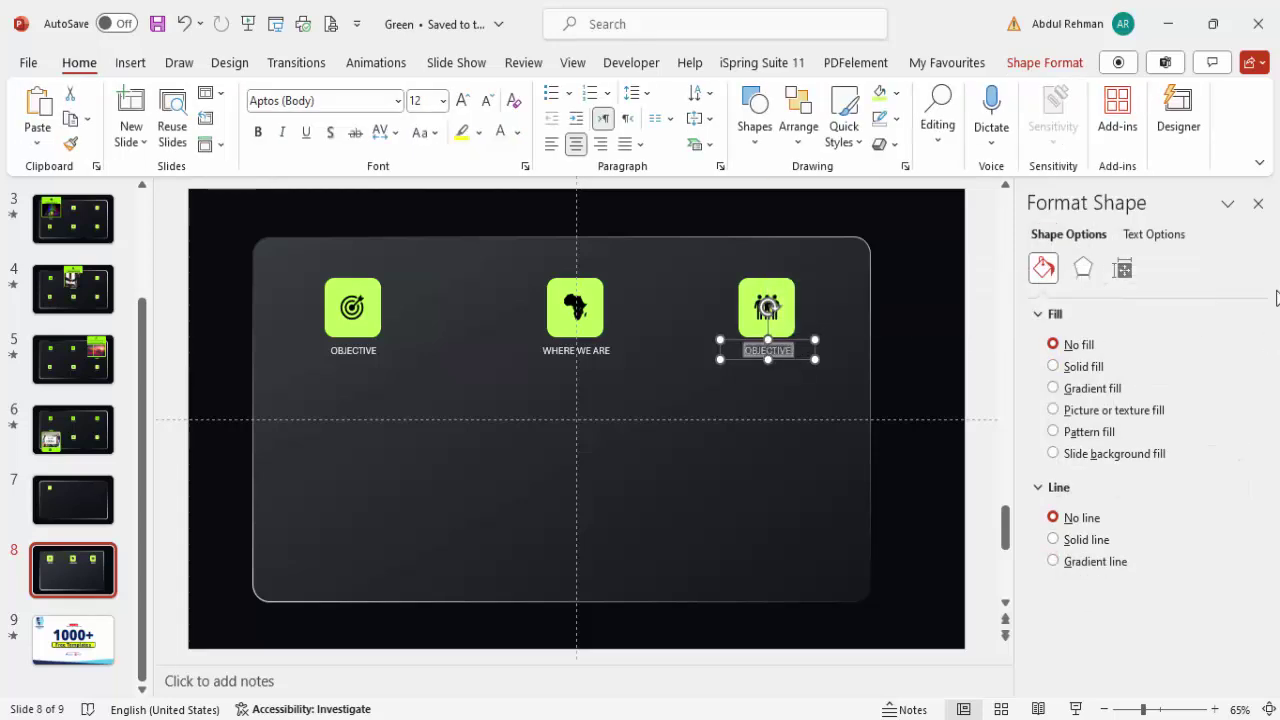
{"action": "type", "text": "CUIENTS"}
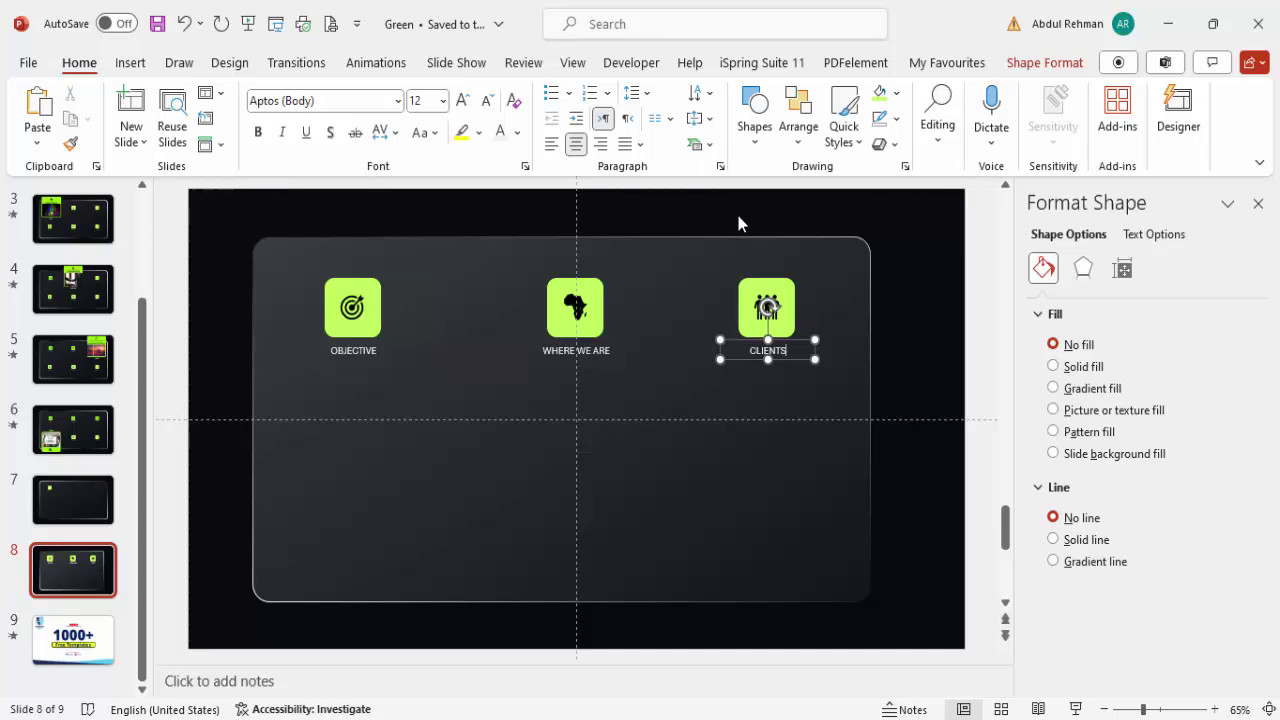
{"action": "left_click", "coordinate": [738, 222]}
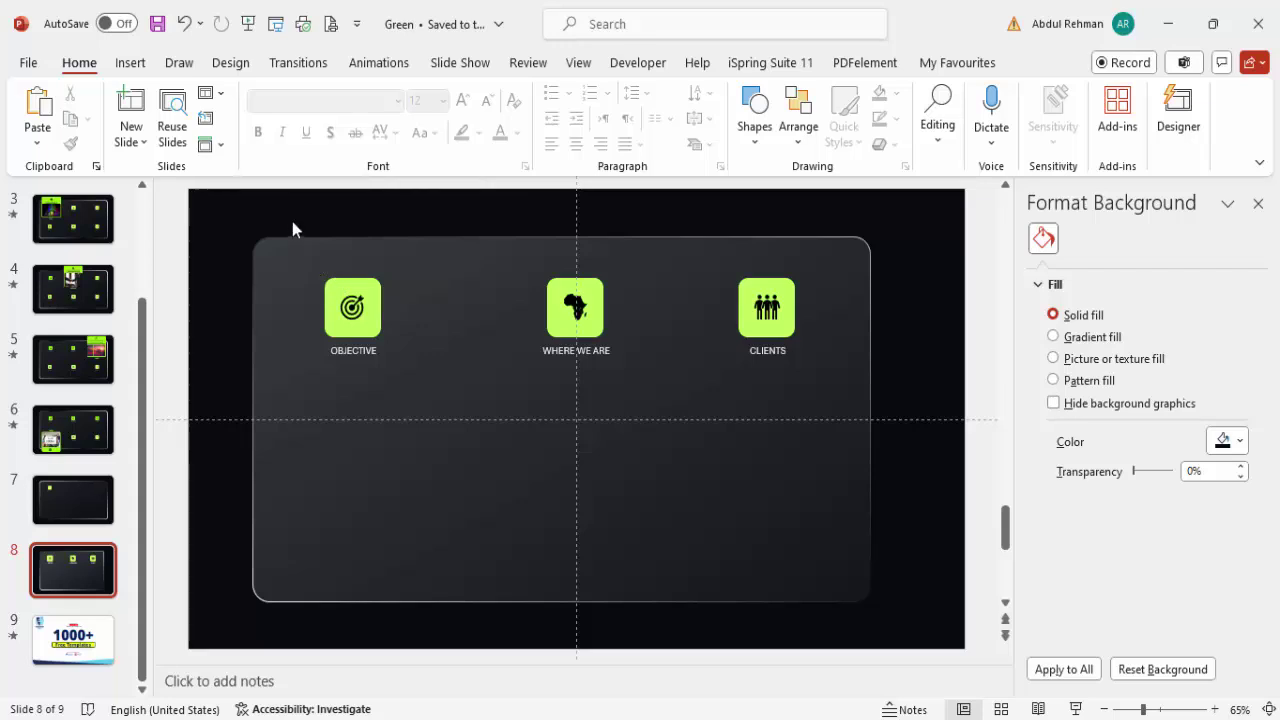
Step: Duplicate the row of three icon tiles with their labels straight down to form a second row in the panel's lower half
{"action": "left_click_drag", "start_coordinate": [316, 270], "coordinate": [845, 427]}
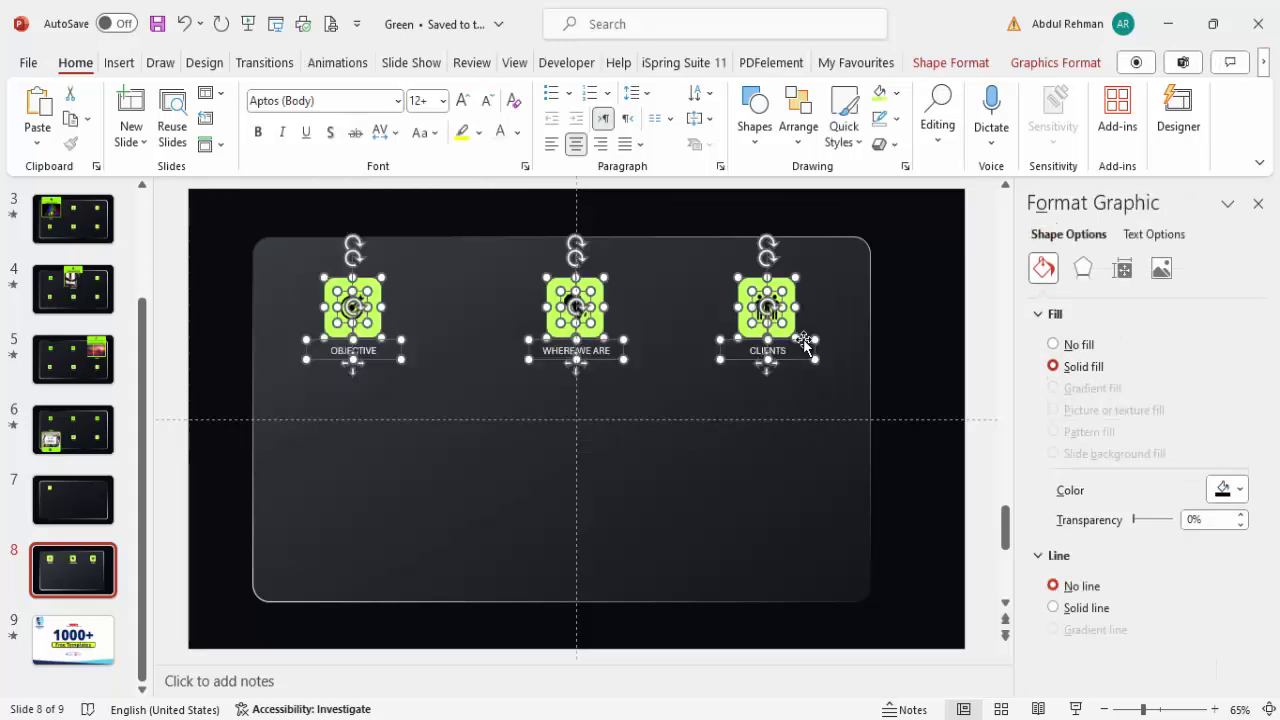
{"action": "left_click_drag", "start_coordinate": [805, 343], "coordinate": [789, 541]}
{"action": "left_click", "coordinate": [700, 470]}
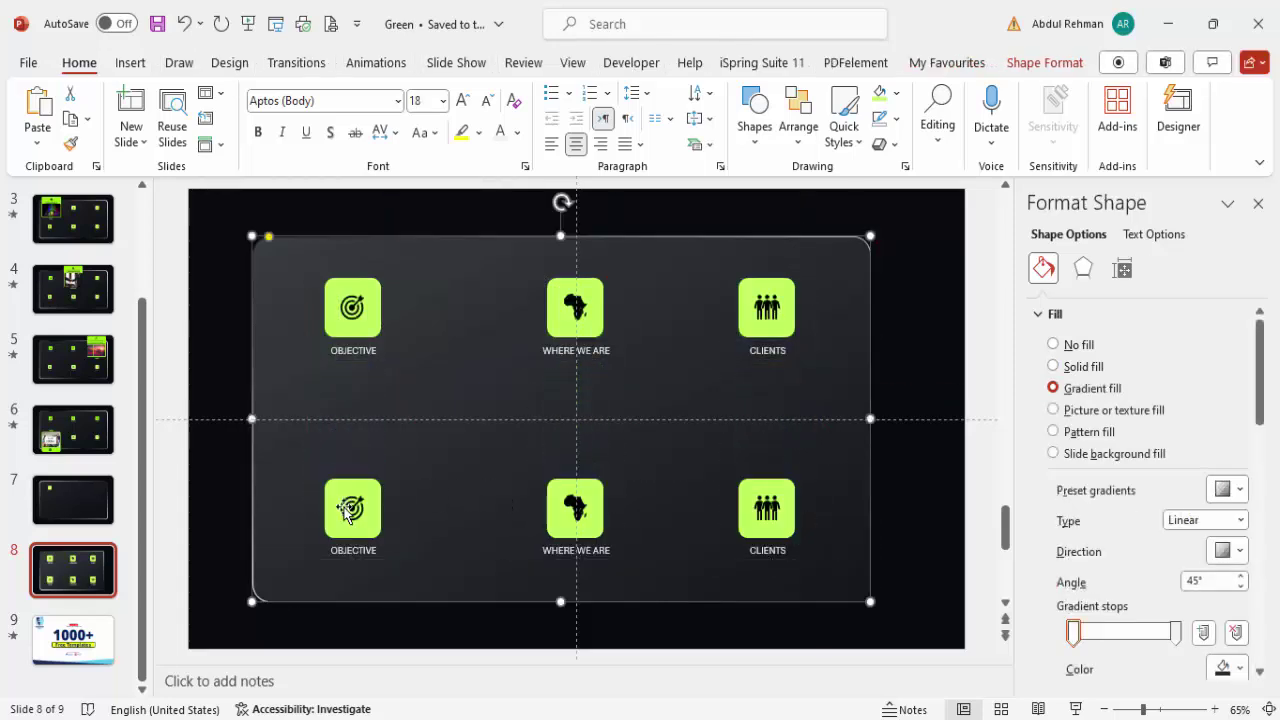